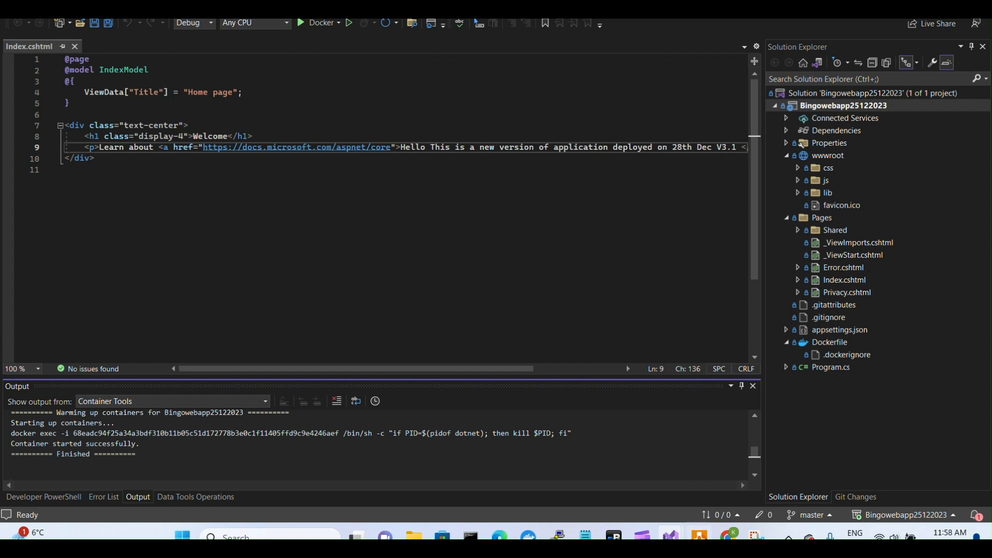
Step: Switch to the draw.io diagram and change the "Azure Repo" label to "Azure GIt Repo"
{"action": "left_click", "coordinate": [700, 536]}
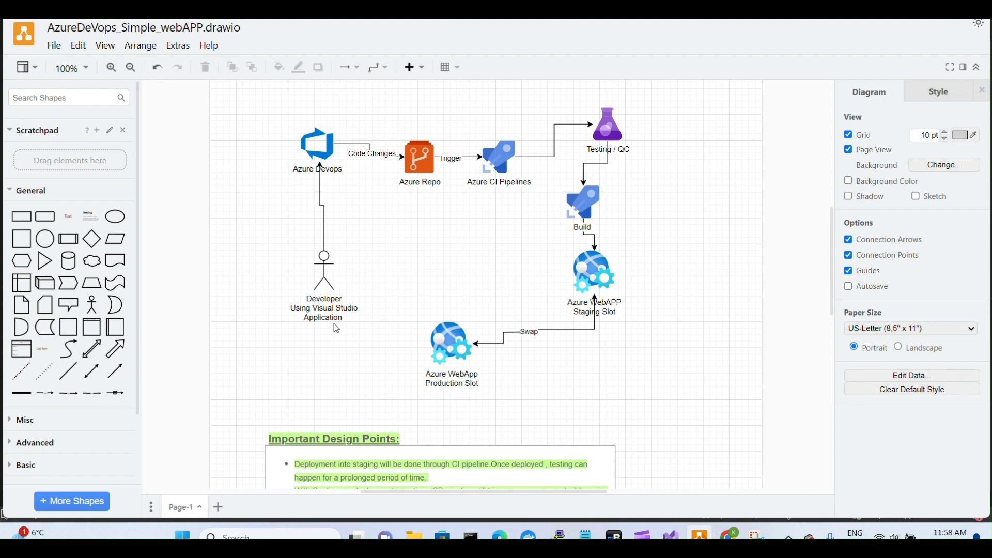
{"action": "left_click", "coordinate": [422, 167]}
{"action": "double_click", "coordinate": [422, 167]}
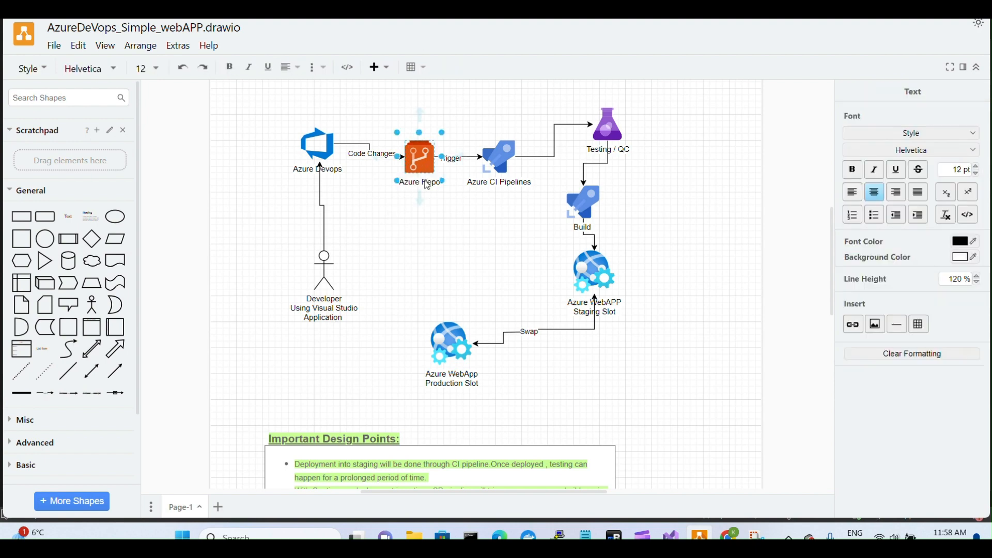
{"action": "type", "text": "Git"}
{"action": "key", "text": "Escape"}
{"action": "left_click", "coordinate": [426, 244]}
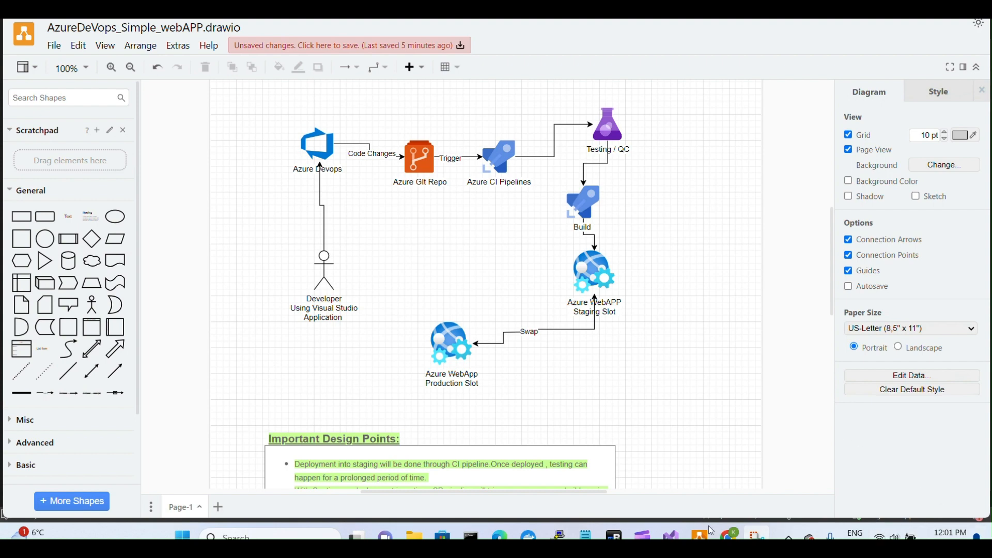
{"action": "left_click", "coordinate": [728, 533]}
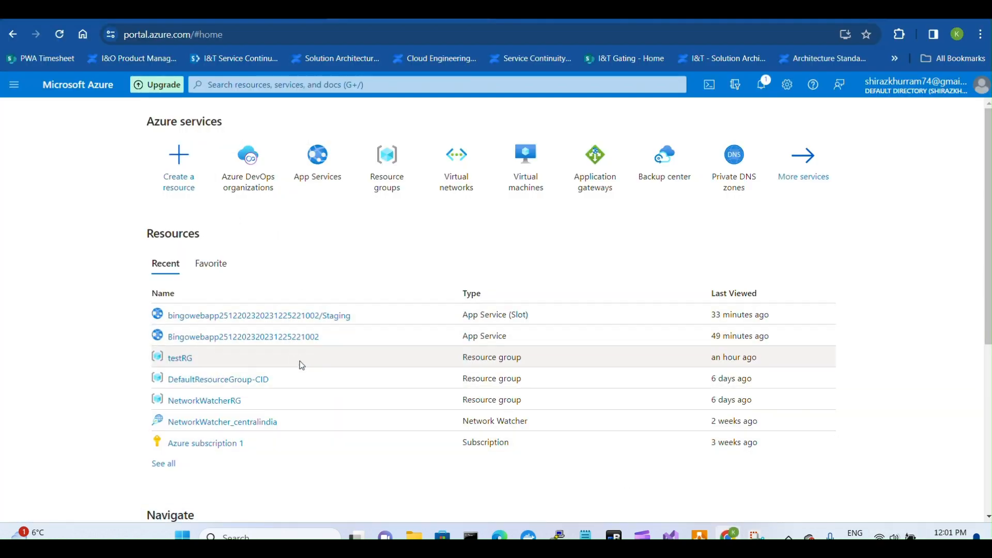
{"action": "left_click", "coordinate": [281, 319]}
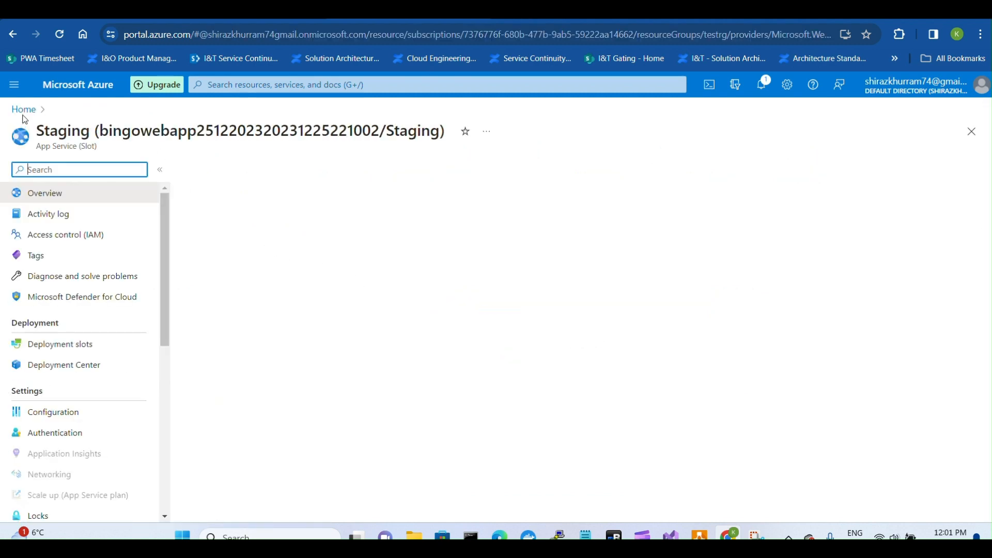
{"action": "left_click", "coordinate": [23, 109]}
{"action": "left_click", "coordinate": [267, 337]}
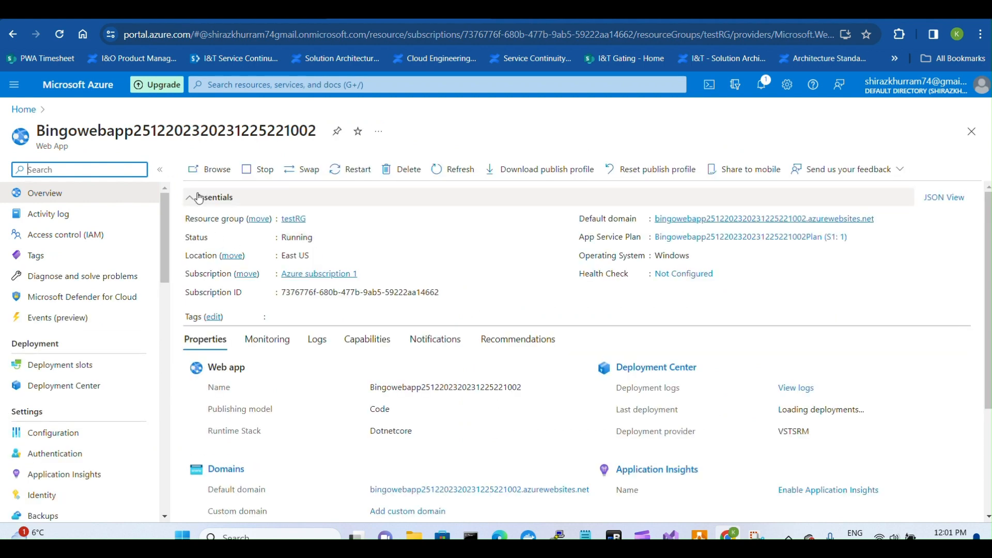
{"action": "left_click", "coordinate": [195, 170]}
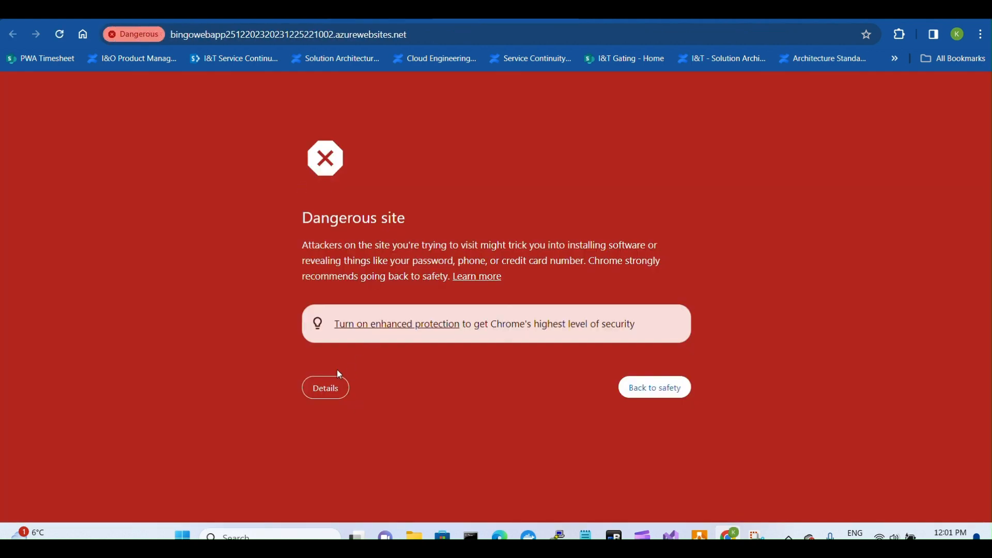
{"action": "left_click", "coordinate": [338, 392]}
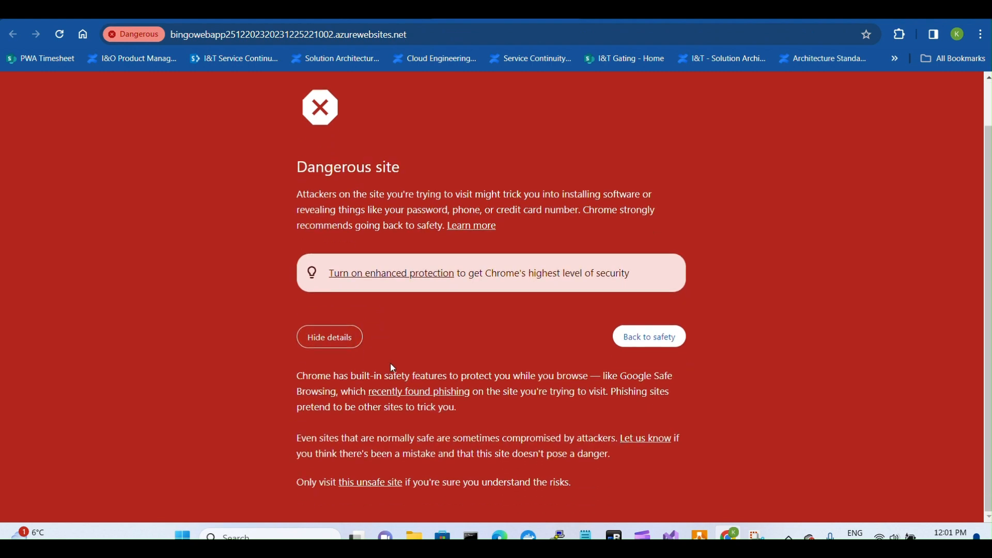
{"action": "left_click", "coordinate": [374, 482]}
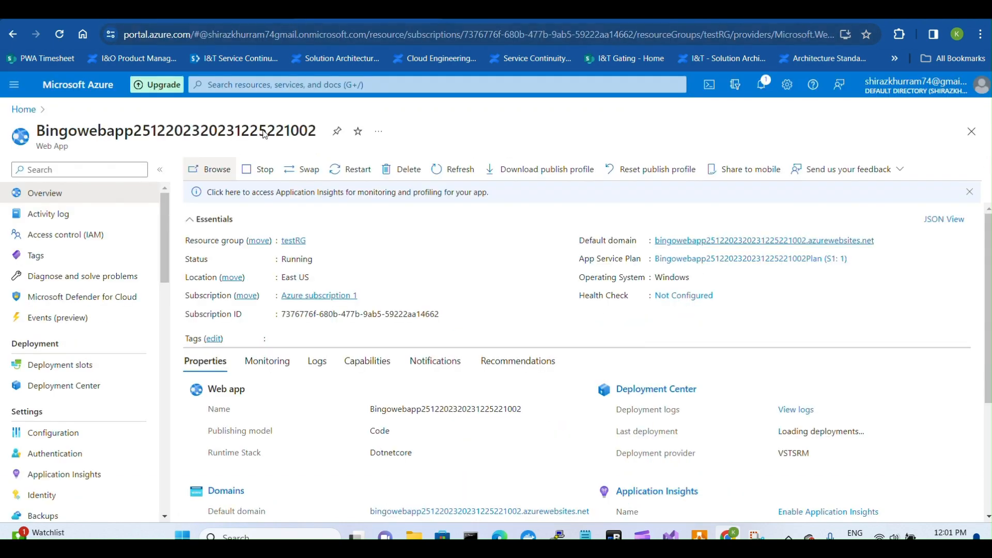
Step: Open the web app's Staging deployment slot and browse its site, continuing past the dangerous-site warning
{"action": "left_click", "coordinate": [83, 368]}
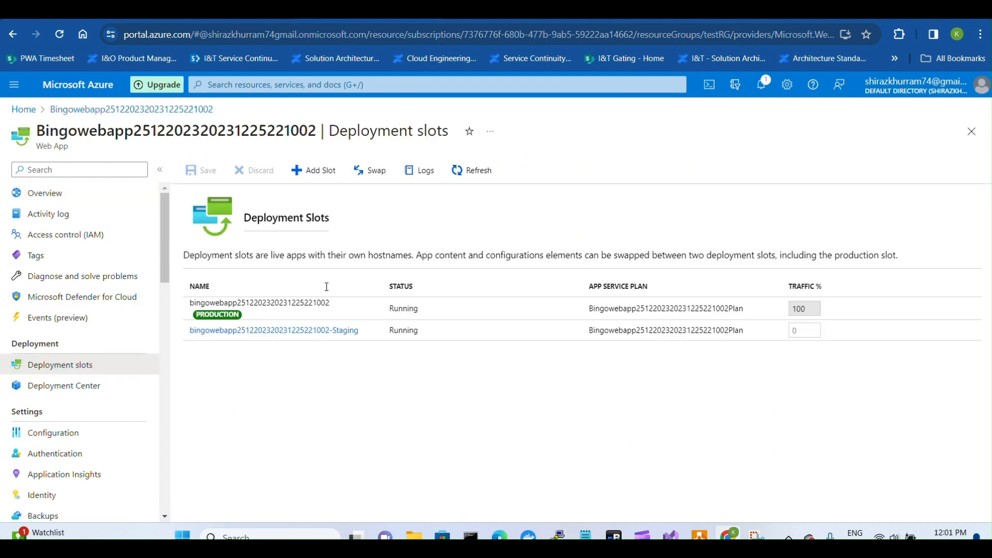
{"action": "left_click", "coordinate": [288, 337]}
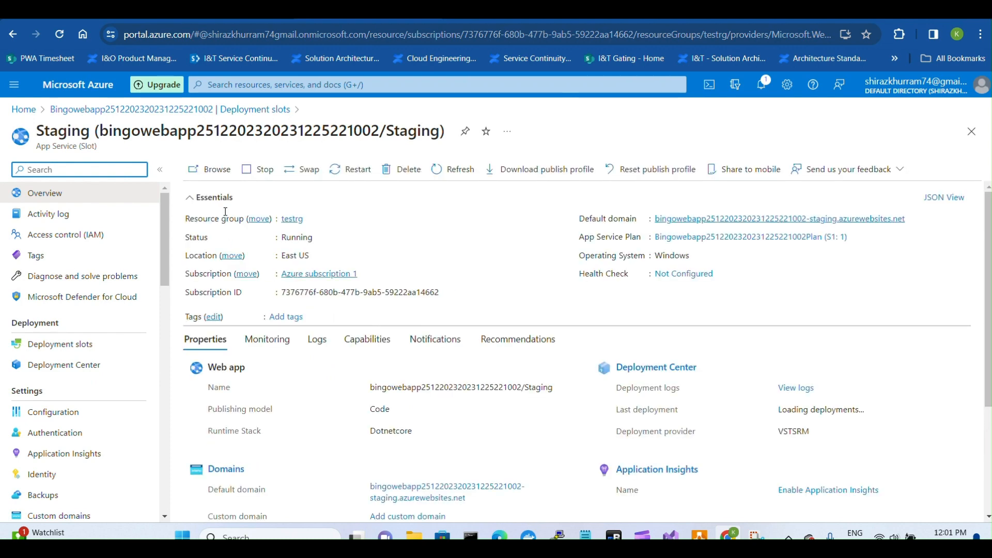
{"action": "left_click", "coordinate": [210, 169]}
{"action": "left_click", "coordinate": [325, 388]}
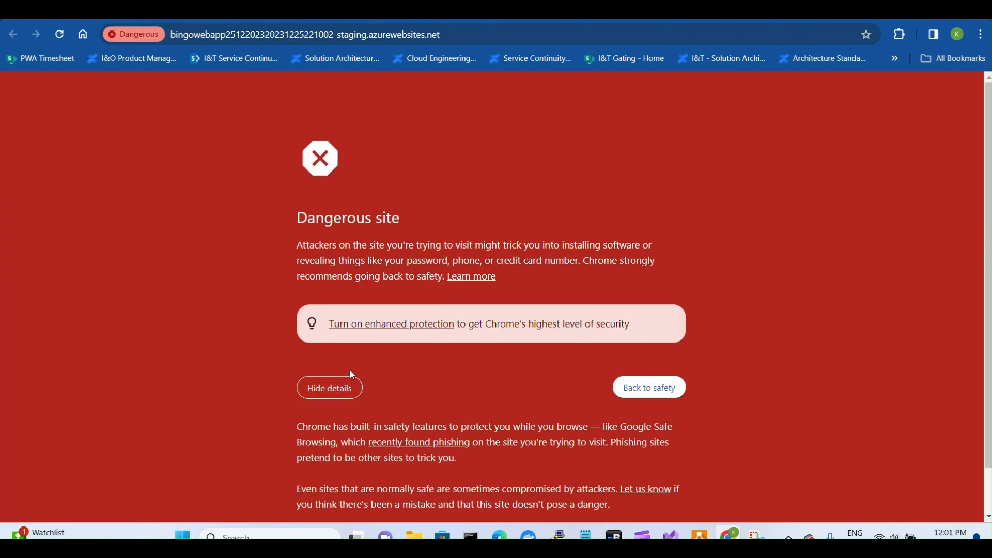
{"action": "scroll", "coordinate": [361, 413], "scroll_direction": "down", "scroll_amount": 1}
{"action": "left_click", "coordinate": [377, 486]}
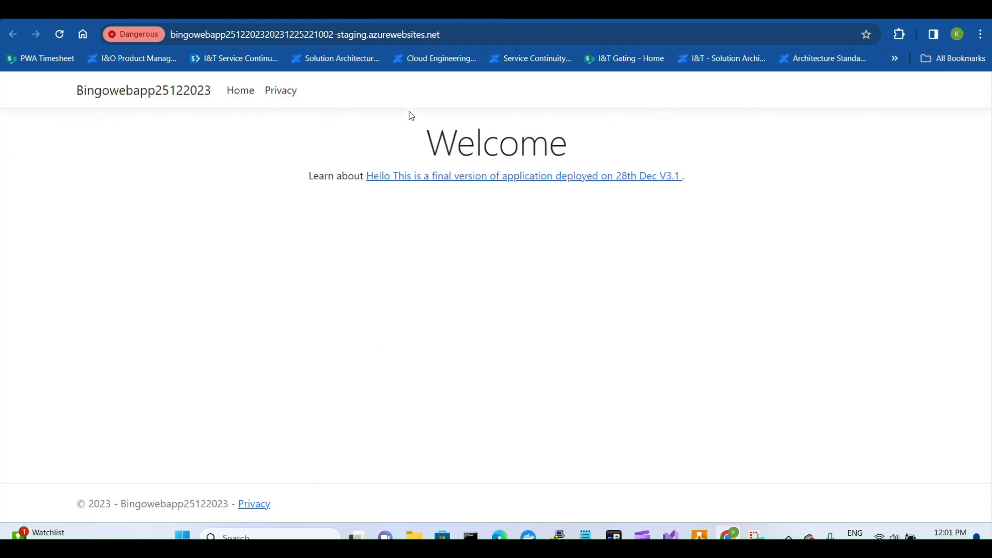
Step: Go to My Azure DevOps Organizations from the Azure DevOps portal page and open Project-bingo-25122023
{"action": "left_click", "coordinate": [220, 15]}
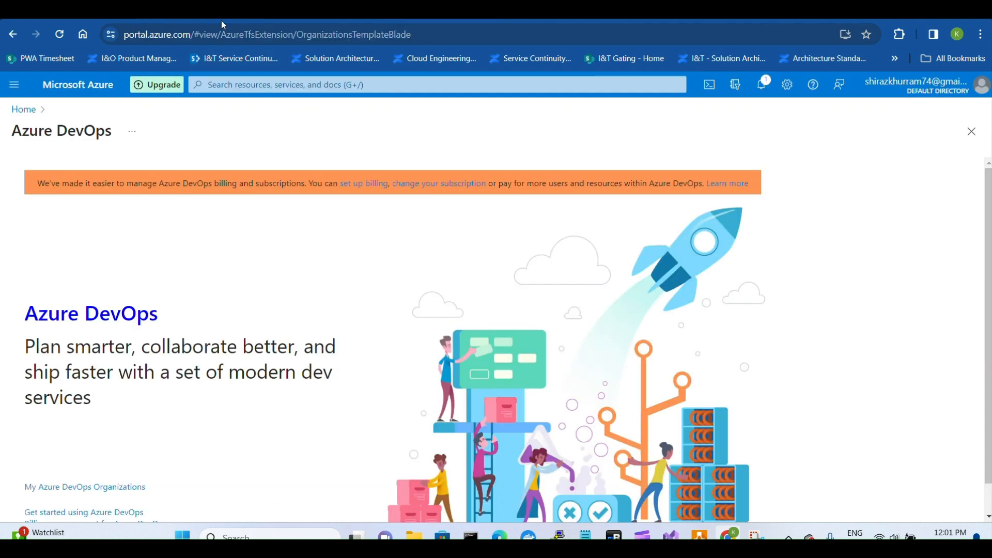
{"action": "left_click", "coordinate": [85, 488]}
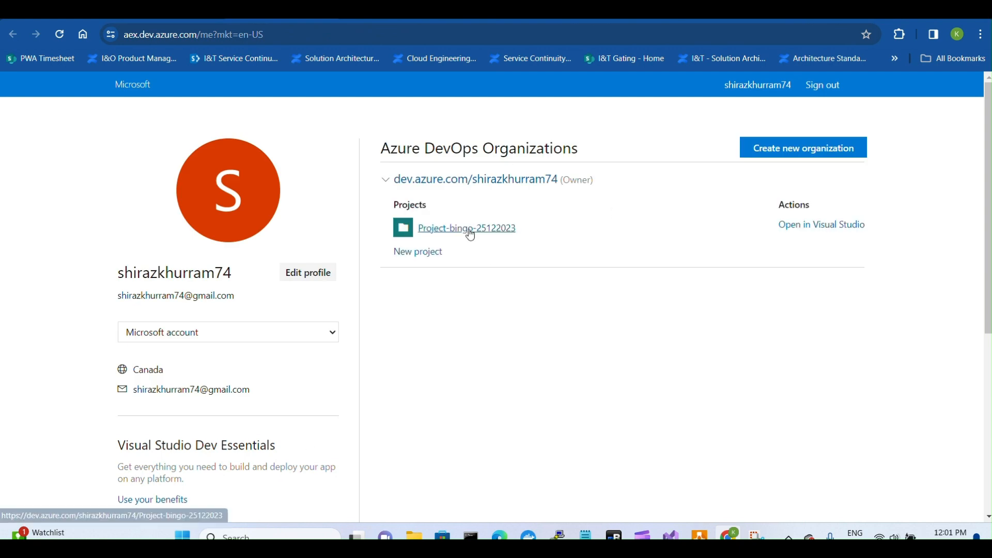
{"action": "left_click", "coordinate": [470, 230]}
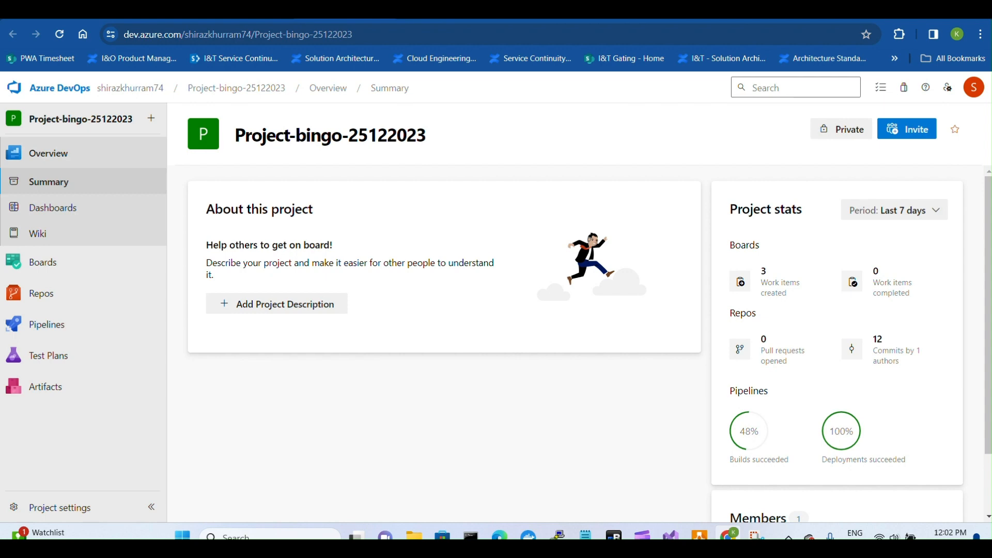
Step: Switch to mRemoteNG and check the agent's job log in the RAS-Server session
{"action": "mouse_move", "coordinate": [615, 534]}
{"action": "left_click", "coordinate": [671, 485]}
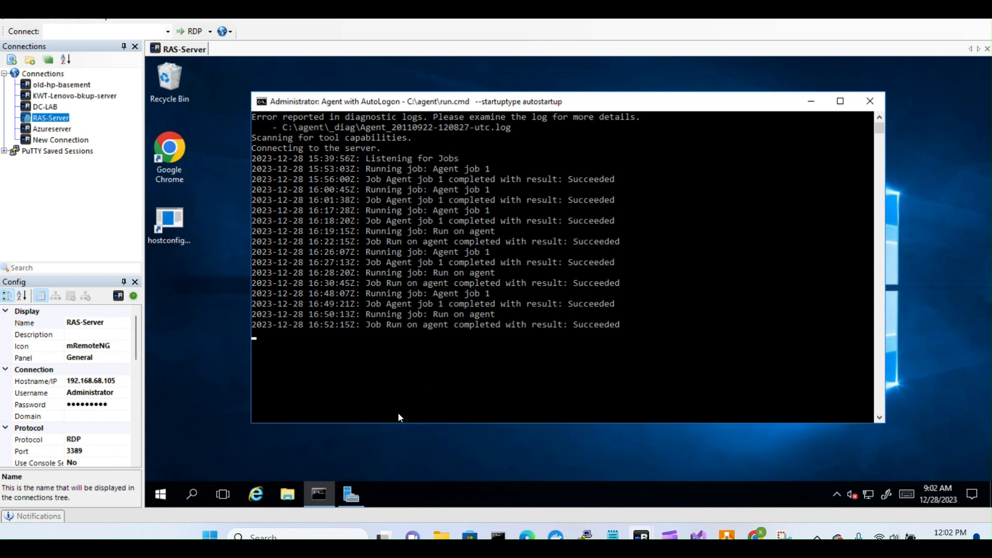
{"action": "mouse_move", "coordinate": [686, 535]}
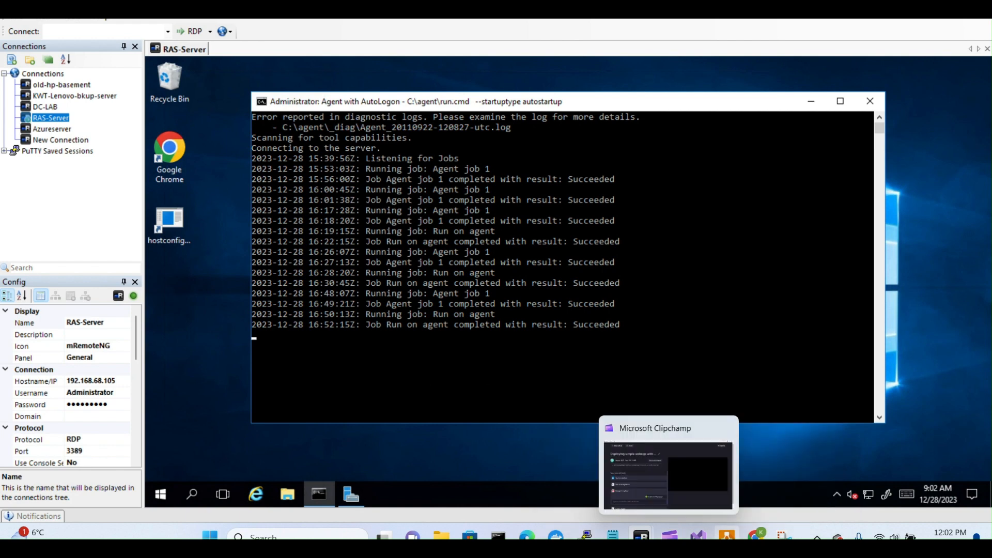
Step: Return to the Azure DevOps project in Chrome and view the files of the Bingowebapp25122023 repository
{"action": "left_click", "coordinate": [756, 535]}
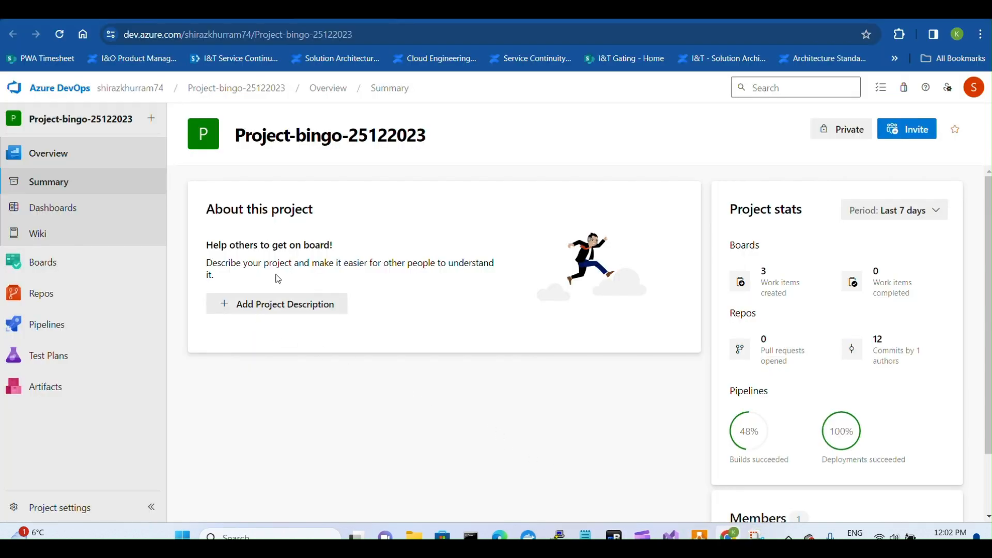
{"action": "mouse_move", "coordinate": [62, 280]}
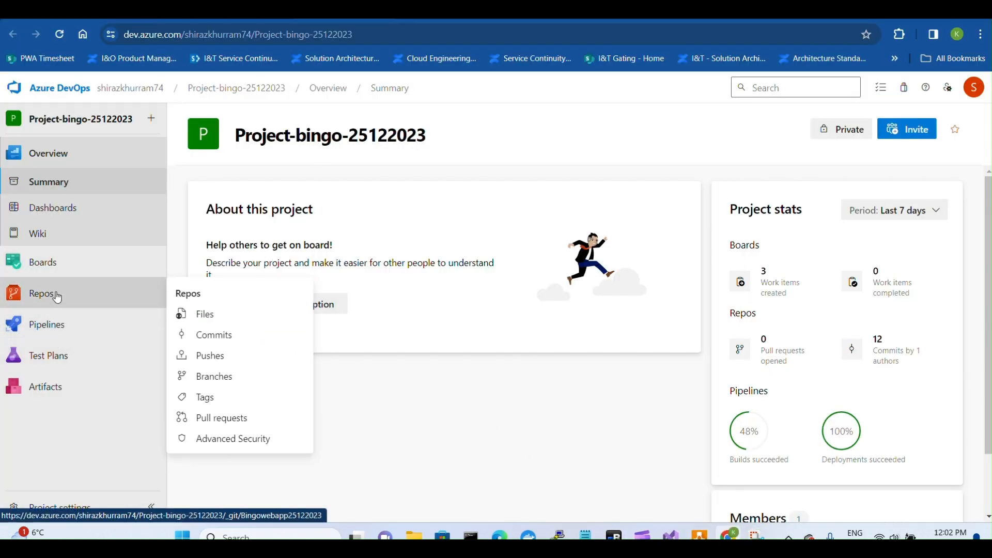
{"action": "left_click", "coordinate": [90, 300]}
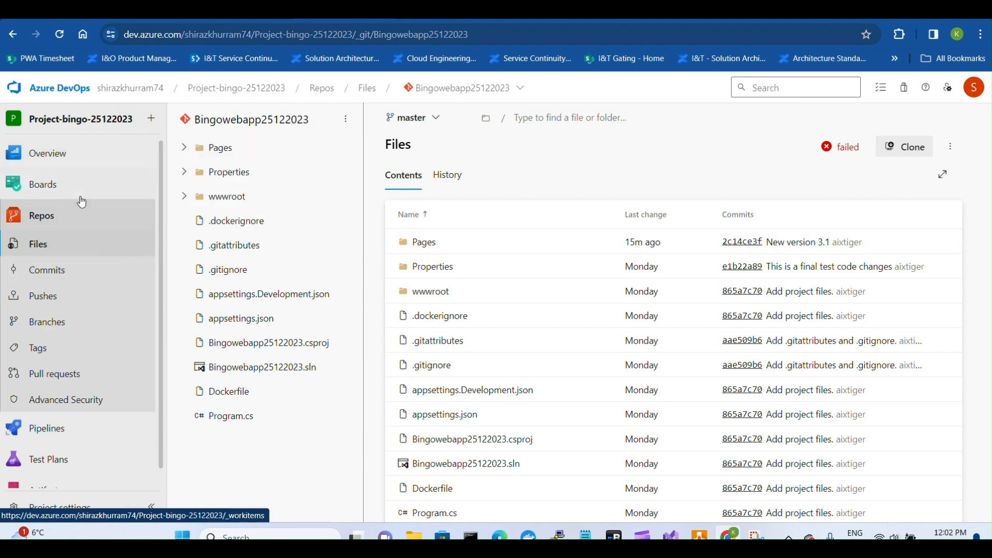
Step: Create a pipeline with the classic editor, using Azure Repos Git, repository Bingowebapp25122023 and the master branch as source
{"action": "left_click", "coordinate": [58, 428]}
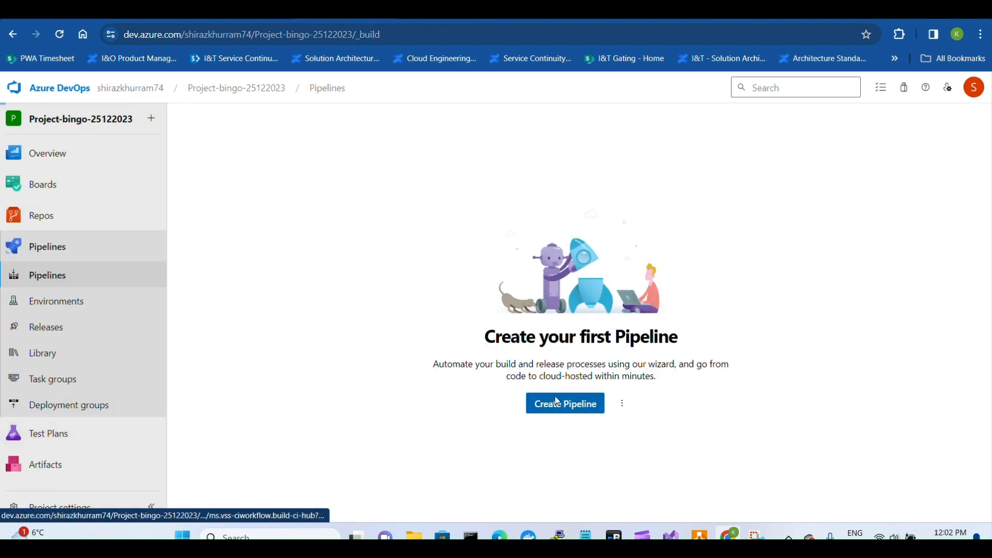
{"action": "left_click", "coordinate": [561, 406]}
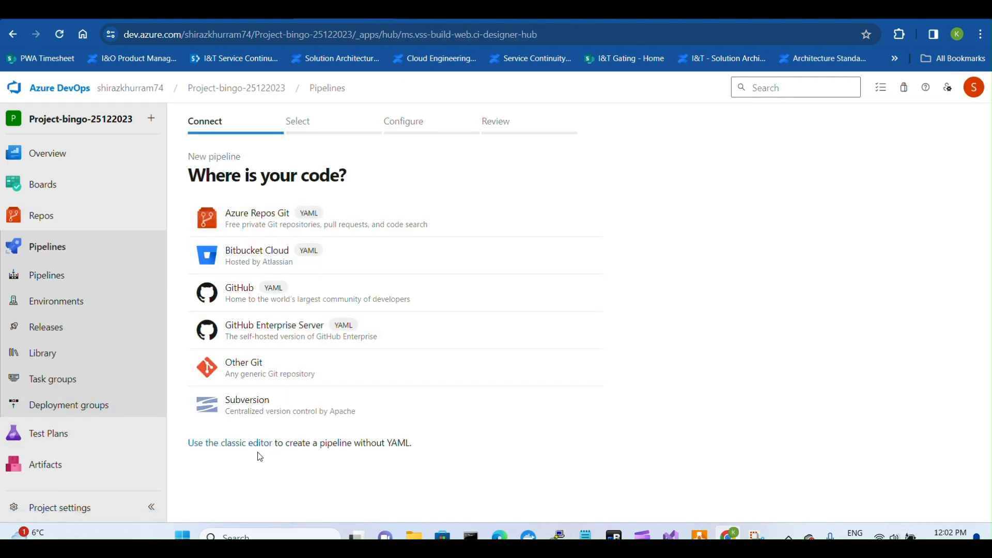
{"action": "left_click", "coordinate": [240, 445]}
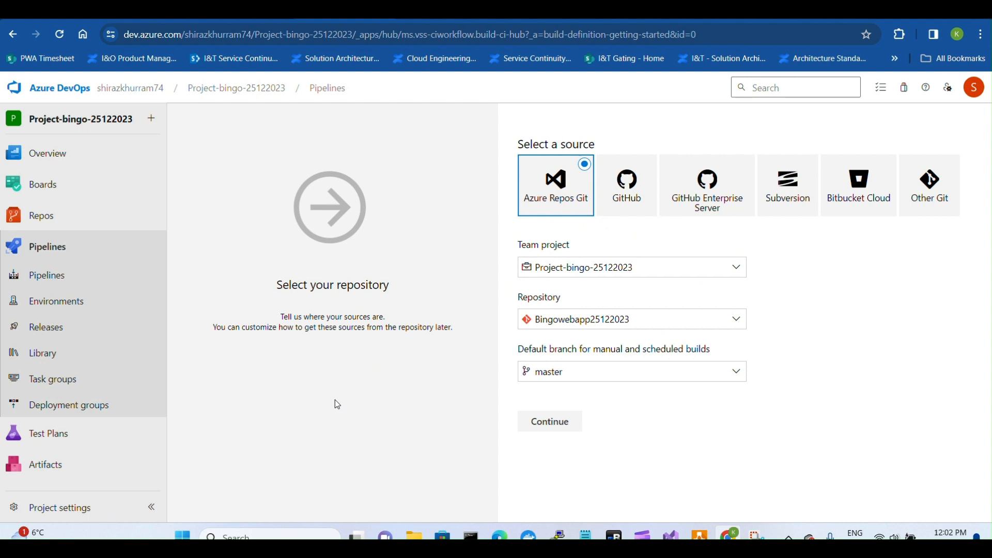
{"action": "left_click", "coordinate": [550, 421]}
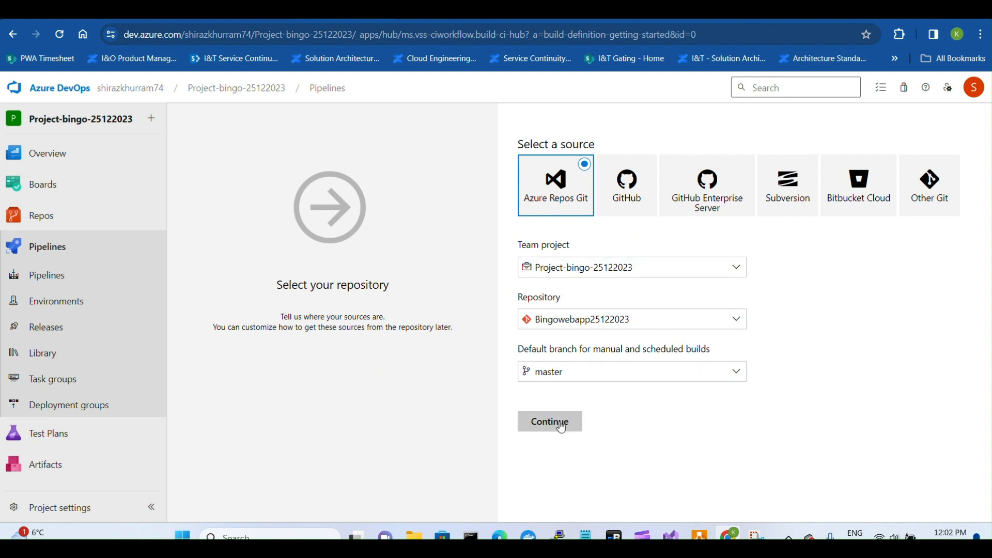
Step: Apply the Azure Web App for ASP.NET template to the new pipeline
{"action": "scroll", "coordinate": [702, 358], "scroll_direction": "down", "scroll_amount": 3}
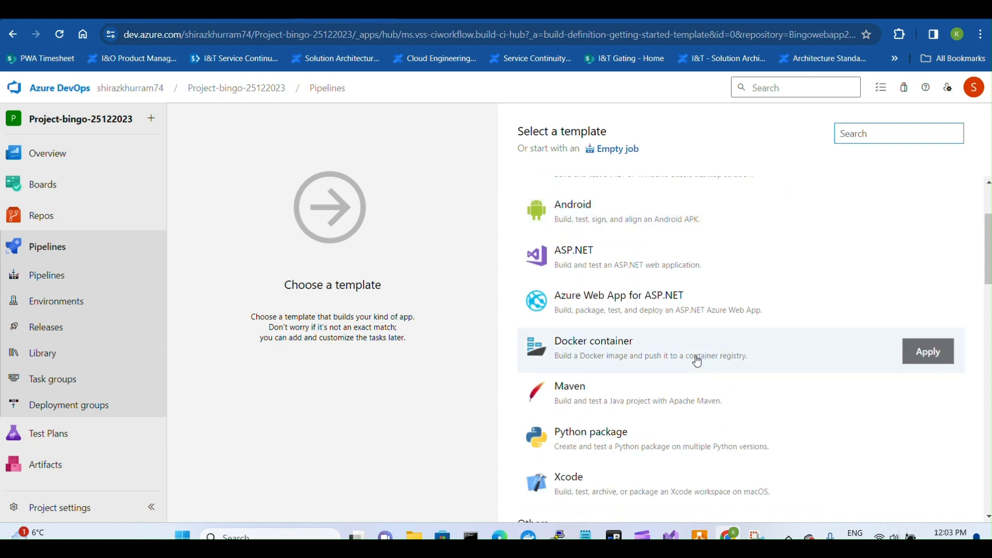
{"action": "left_click", "coordinate": [679, 320]}
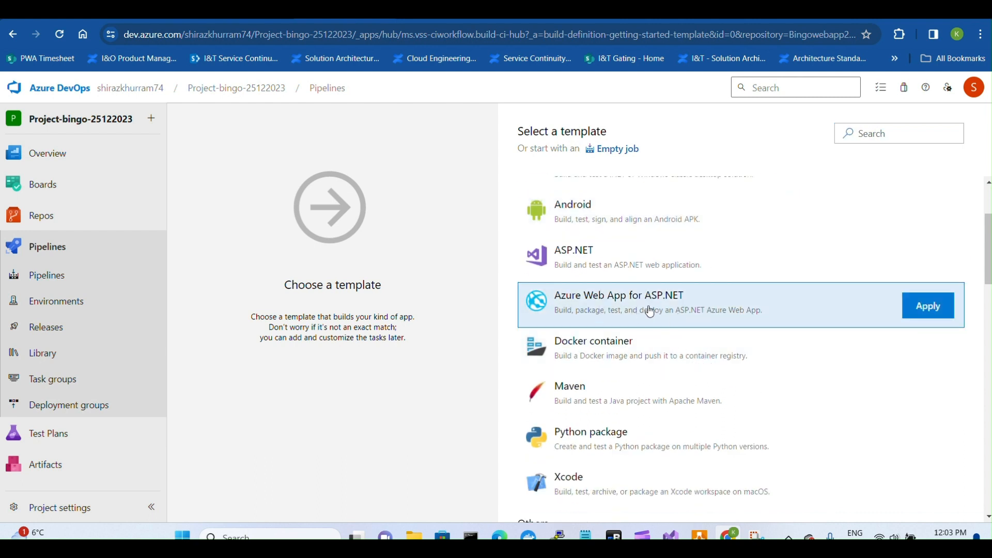
{"action": "left_click", "coordinate": [925, 307]}
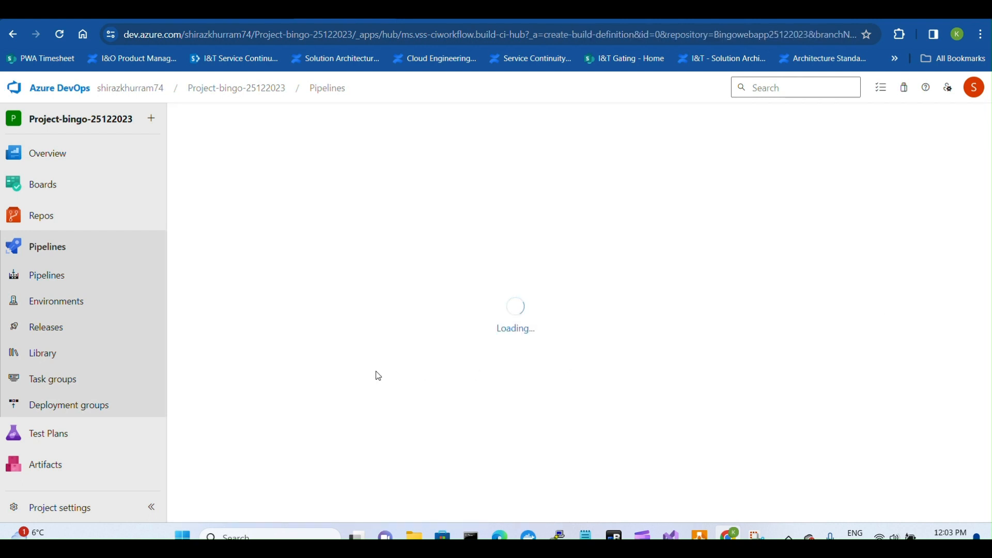
Step: Rename Agent job 1 as "Agent job for Build" and set its agent pool to Default
{"action": "left_click", "coordinate": [316, 327]}
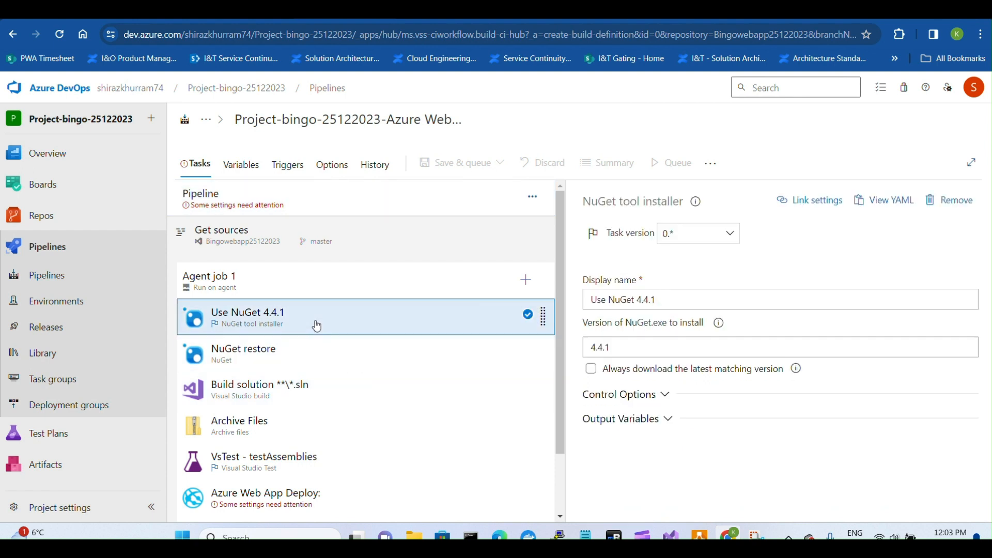
{"action": "left_click", "coordinate": [270, 279]}
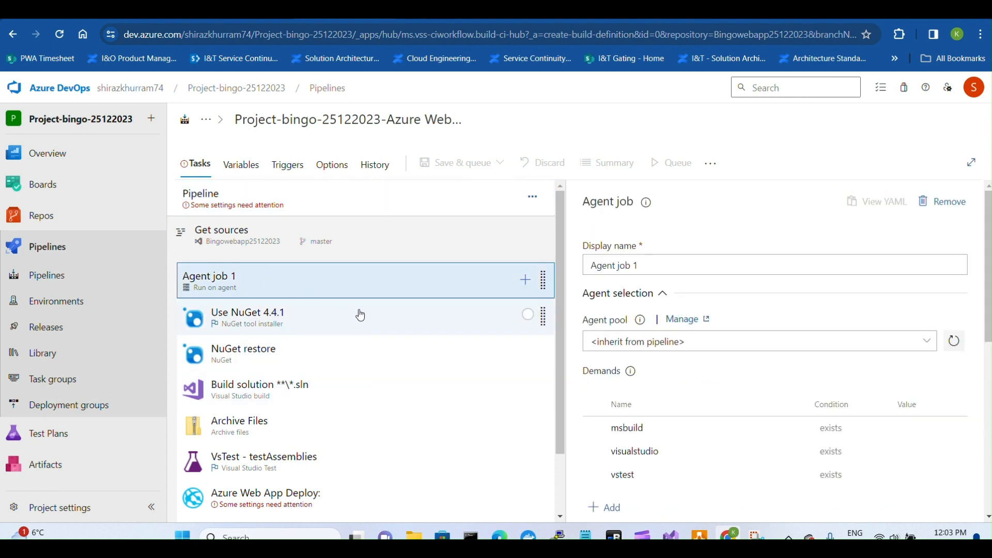
{"action": "left_click", "coordinate": [695, 269]}
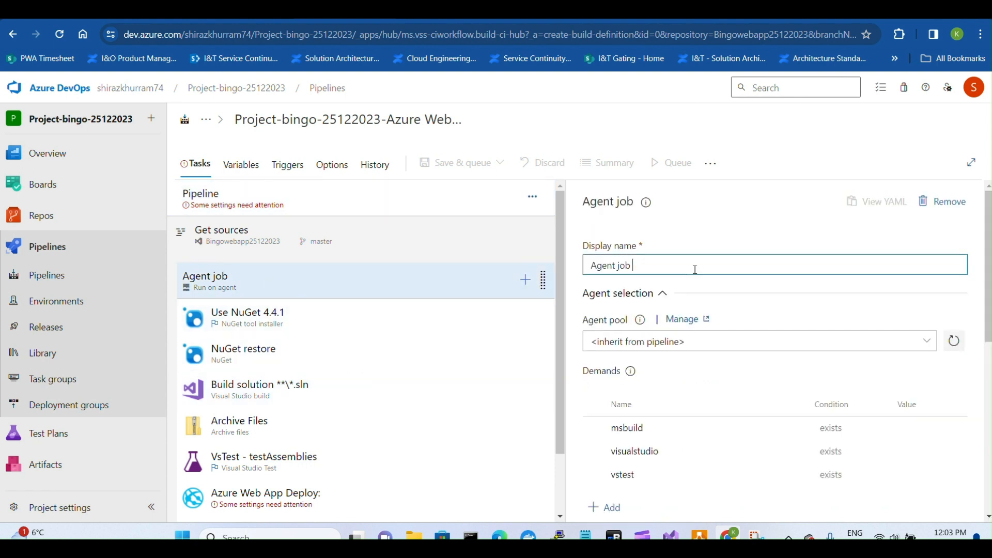
{"action": "type", "text": "for Build"}
{"action": "left_click", "coordinate": [708, 345]}
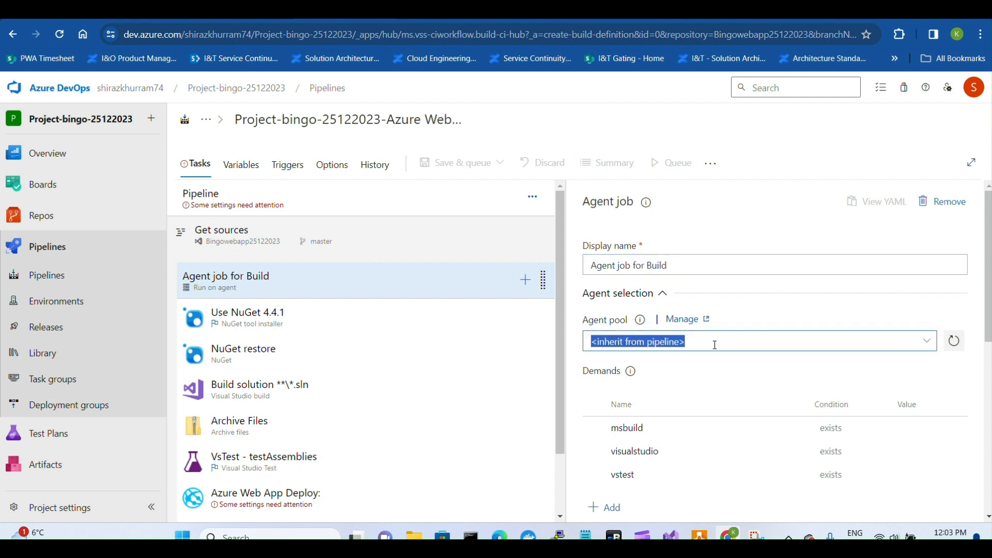
{"action": "left_click", "coordinate": [927, 342]}
{"action": "left_click", "coordinate": [717, 440]}
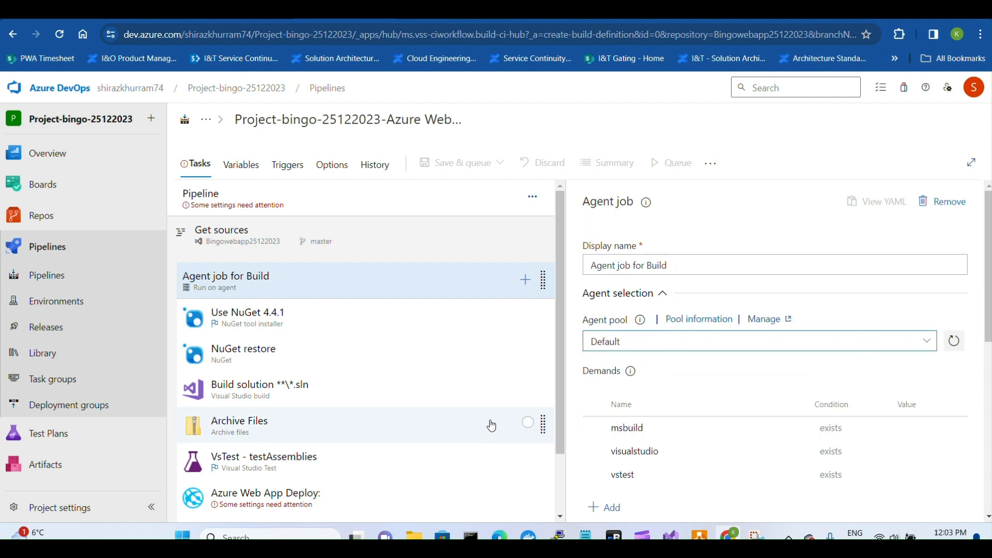
Step: Change the NuGet tool installer task's display name to "Use NuGet 6.7.0"
{"action": "left_click", "coordinate": [308, 324]}
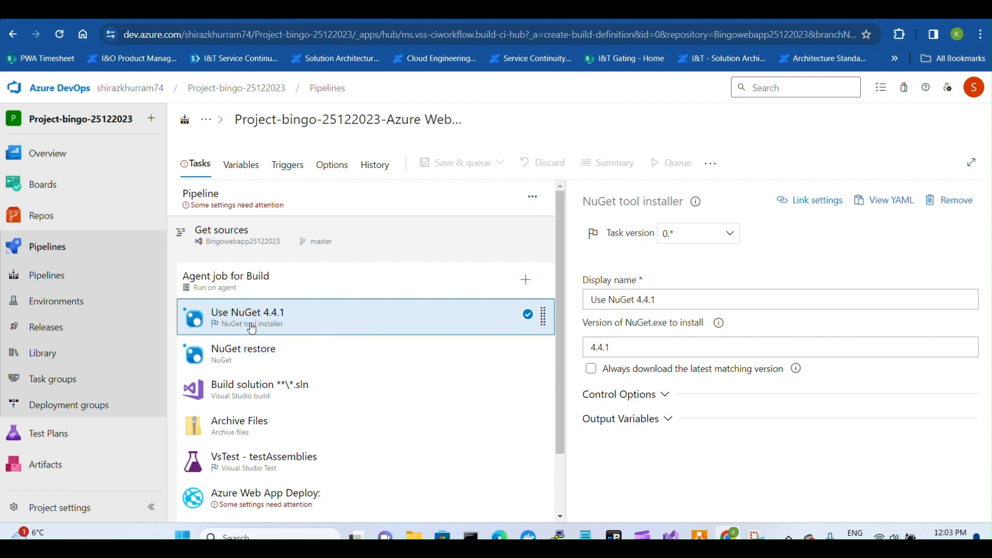
{"action": "left_click", "coordinate": [657, 297]}
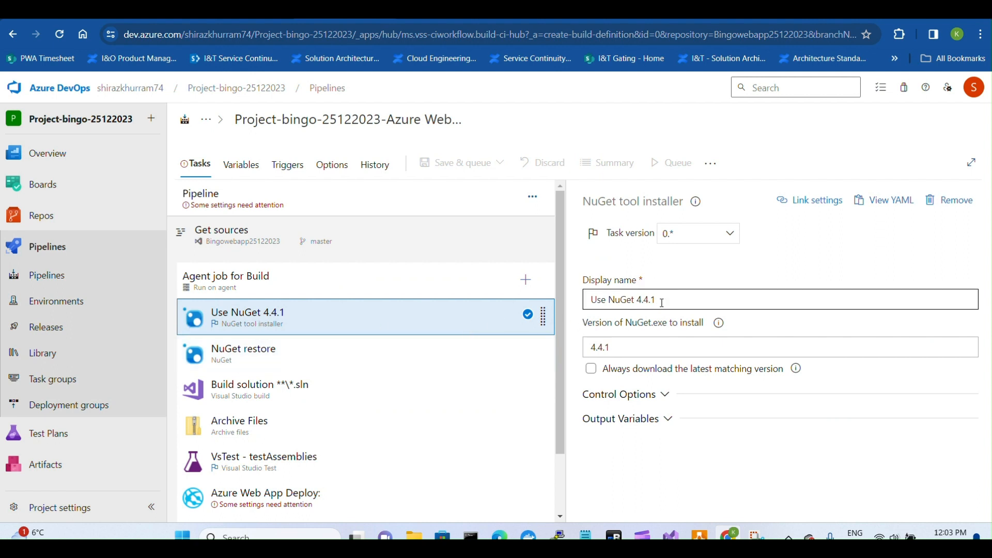
{"action": "key", "text": "BackSpace"}
{"action": "key", "text": "BackSpace"}
{"action": "key", "text": "BackSpace"}
{"action": "key", "text": "BackSpace"}
{"action": "key", "text": "BackSpace"}
{"action": "key", "text": "BackSpace"}
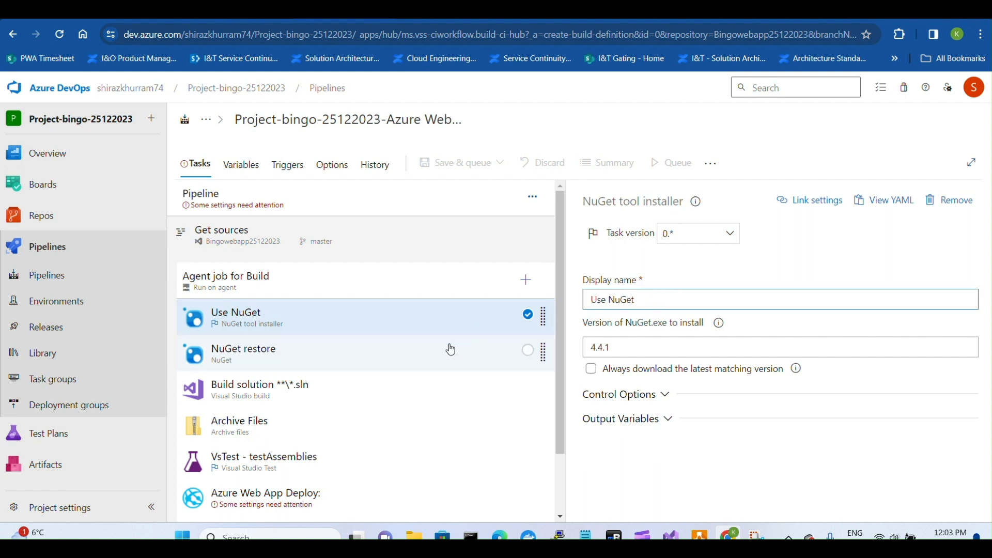
{"action": "type", "text": "6.7.0"}
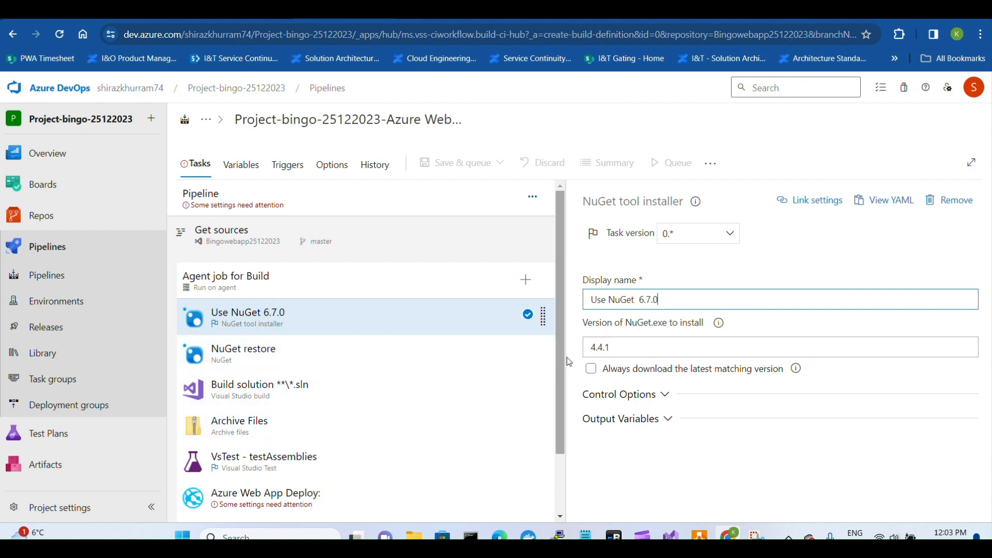
Step: Set the NuGet.exe version to install to 6.7.0 and enable always downloading the latest matching version
{"action": "left_click_drag", "start_coordinate": [626, 347], "coordinate": [589, 348]}
{"action": "type", "text": "4"}
{"action": "key", "text": "BackSpace"}
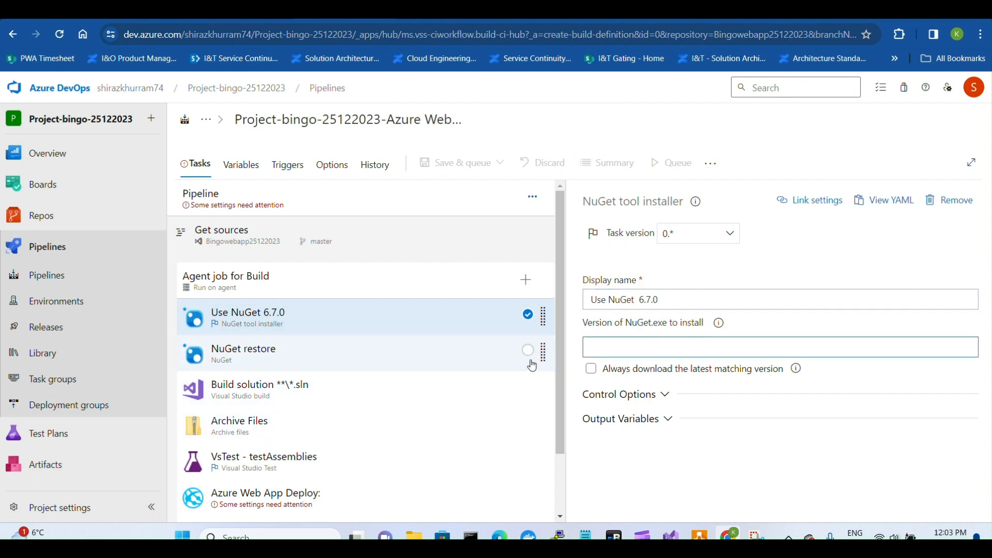
{"action": "type", "text": "6.7.0"}
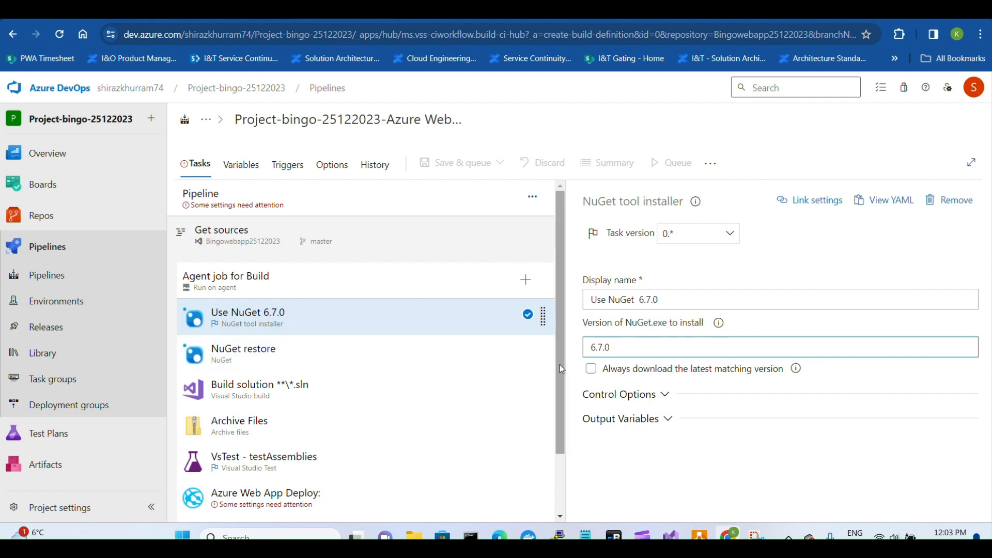
{"action": "left_click", "coordinate": [590, 368]}
Step: Review the settings of the Build solution, VsTest and Azure Web App Deploy tasks
{"action": "left_click", "coordinate": [330, 388]}
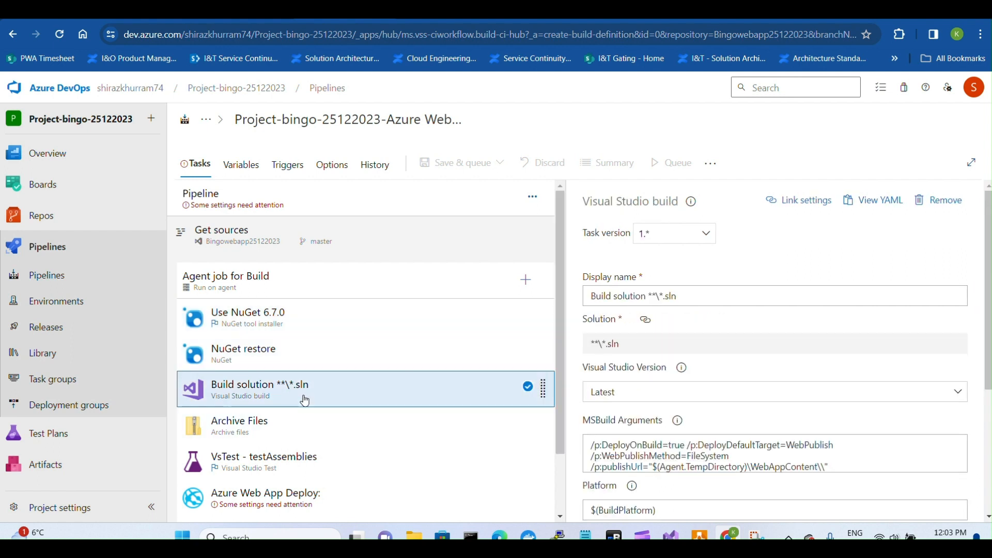
{"action": "scroll", "coordinate": [333, 421], "scroll_direction": "down", "scroll_amount": 2}
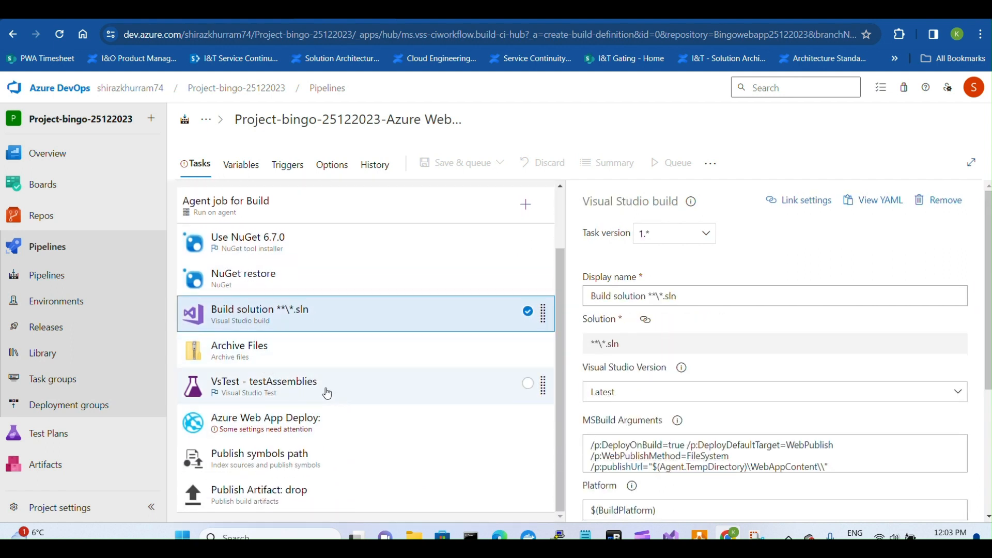
{"action": "left_click", "coordinate": [326, 393]}
{"action": "left_click", "coordinate": [335, 426]}
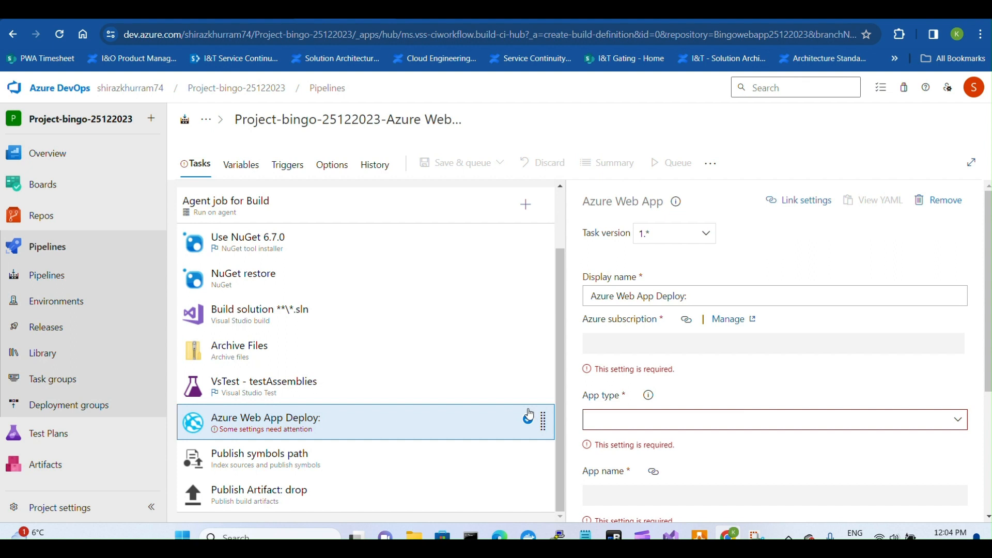
Step: Start a new Azure Resource Manager service connection in the project settings, authenticated by Workload Identity federation (automatic)
{"action": "left_click", "coordinate": [430, 17]}
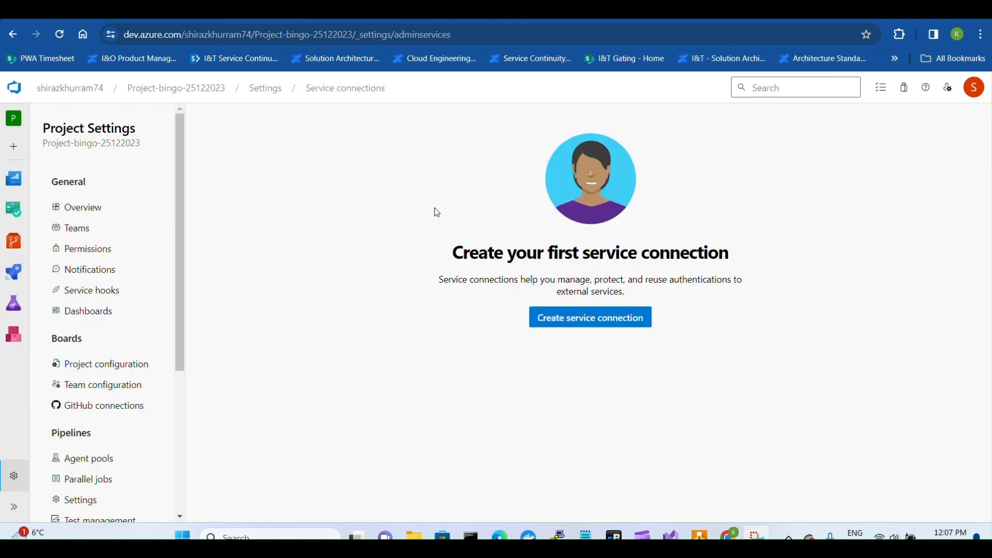
{"action": "left_click", "coordinate": [582, 327]}
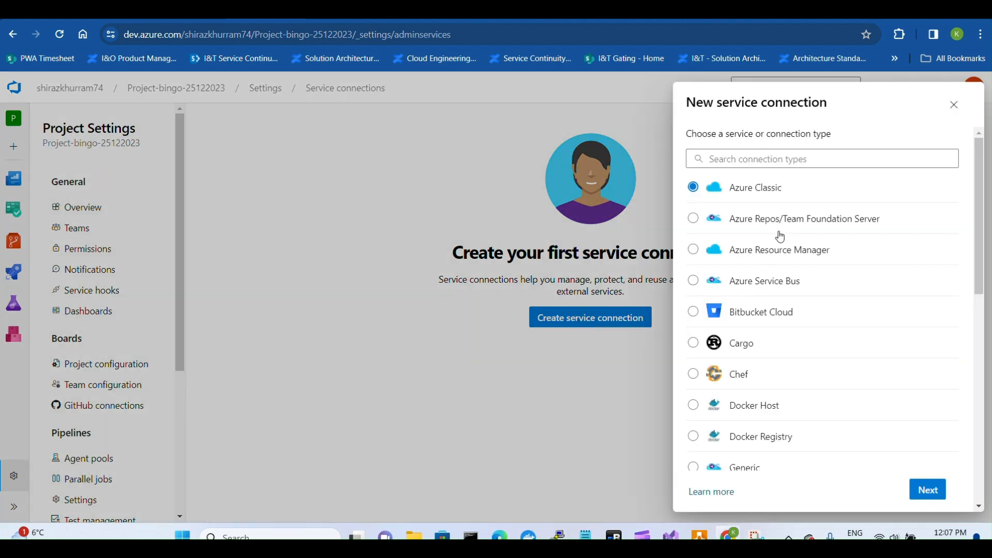
{"action": "left_click", "coordinate": [771, 255]}
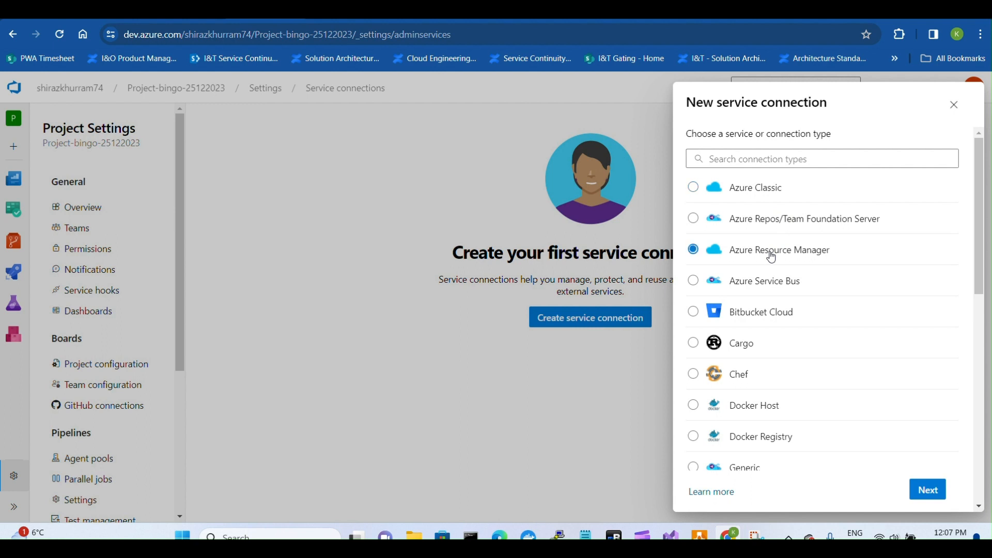
{"action": "left_click", "coordinate": [939, 494]}
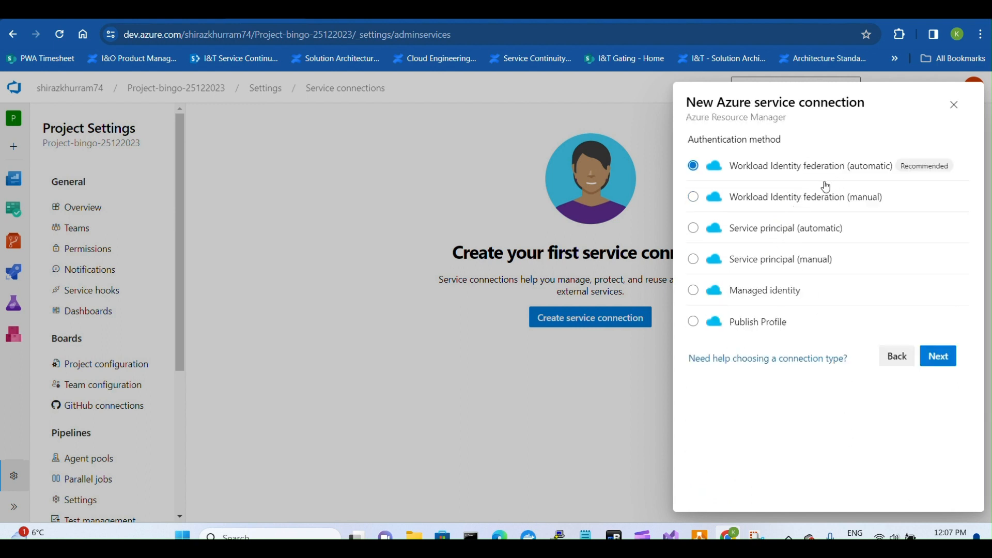
{"action": "left_click", "coordinate": [936, 356]}
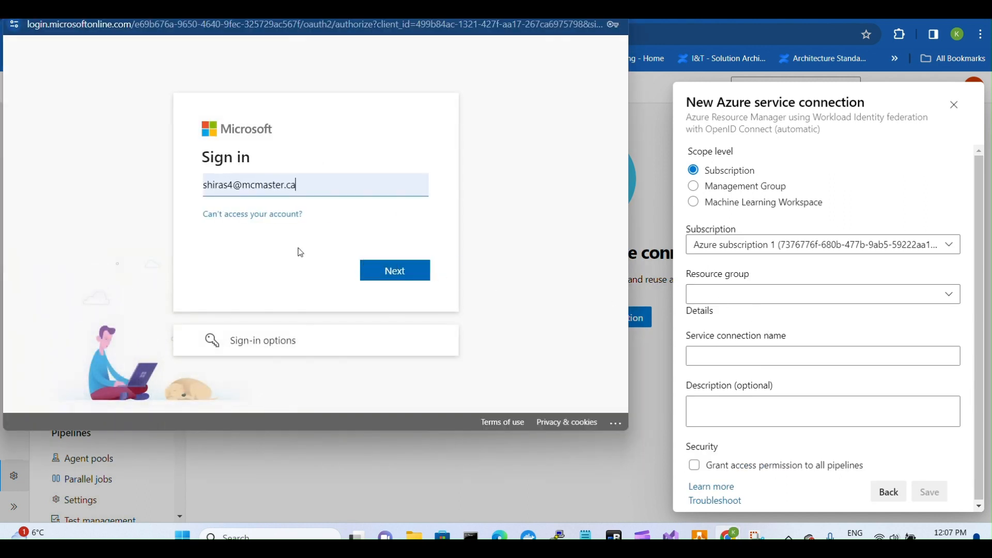
Step: Sign in to Microsoft with the saved Azure account e-mail and enter the account password
{"action": "left_click", "coordinate": [305, 192]}
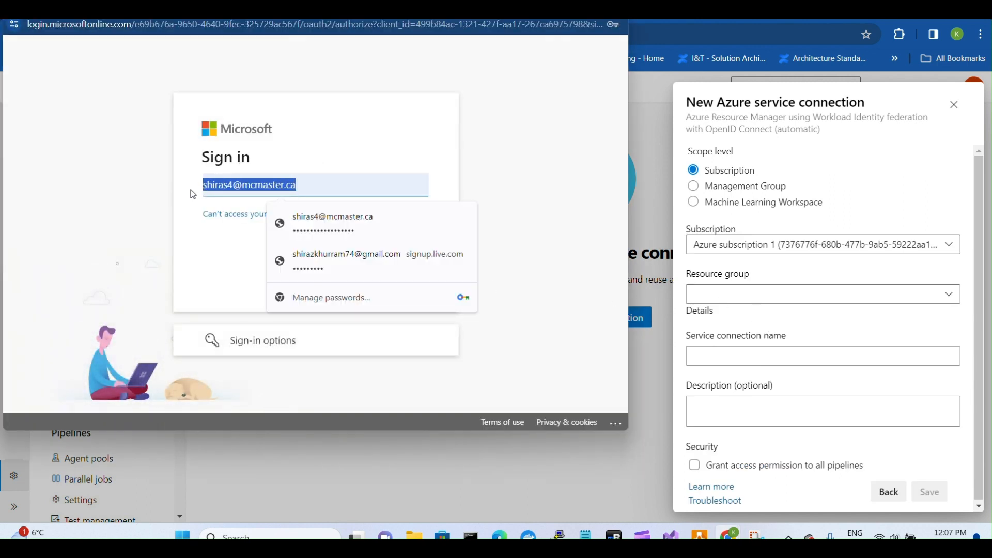
{"action": "left_click", "coordinate": [328, 263]}
{"action": "left_click", "coordinate": [395, 270]}
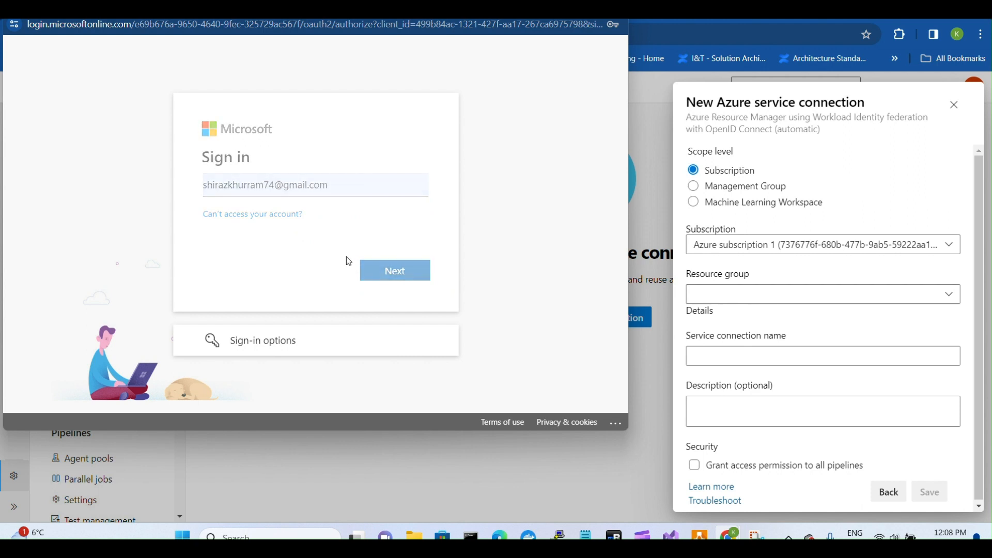
{"action": "left_click", "coordinate": [315, 227]}
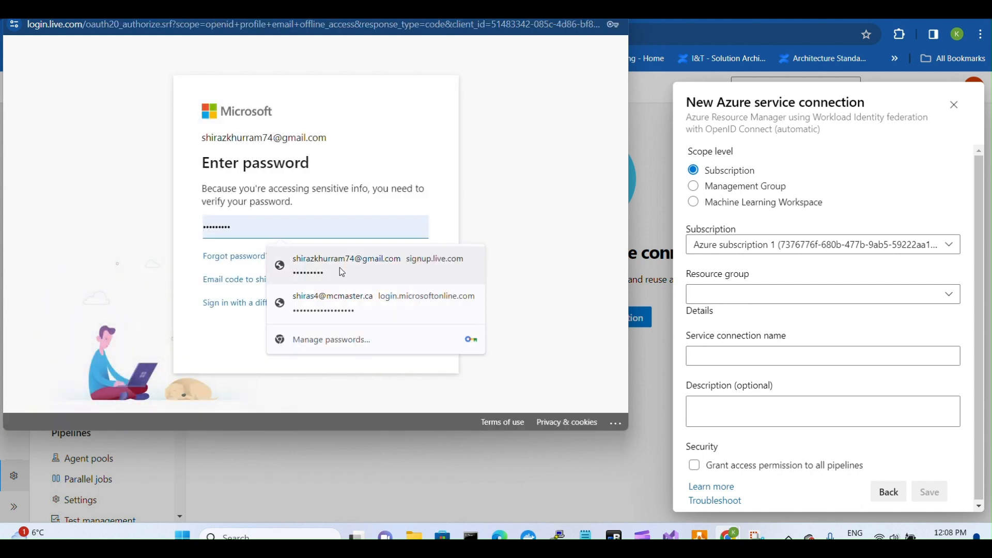
{"action": "left_click", "coordinate": [328, 264]}
{"action": "left_click", "coordinate": [396, 335]}
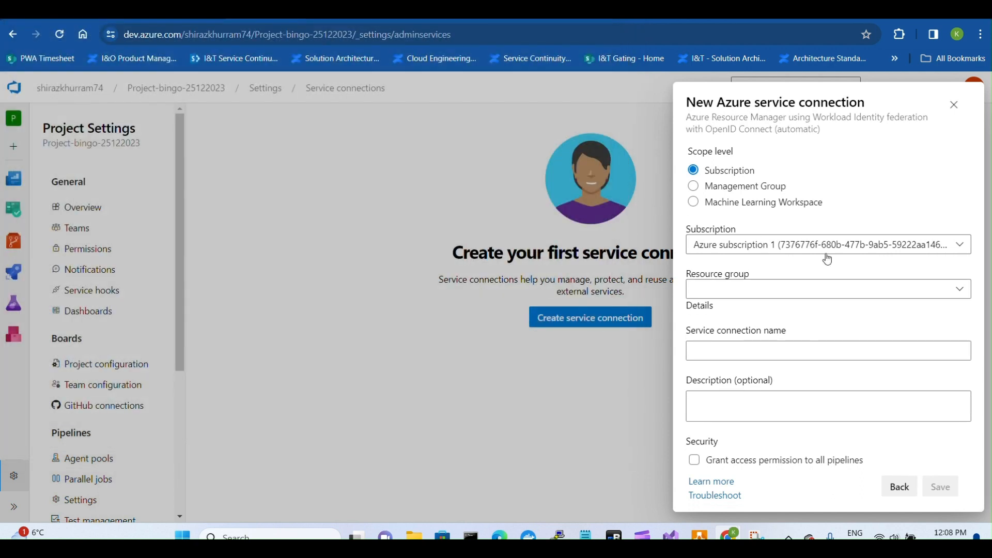
Step: Save the service connection as 28thDec2023_connection for resource group testRG, granting access permission to all pipelines
{"action": "left_click", "coordinate": [956, 294]}
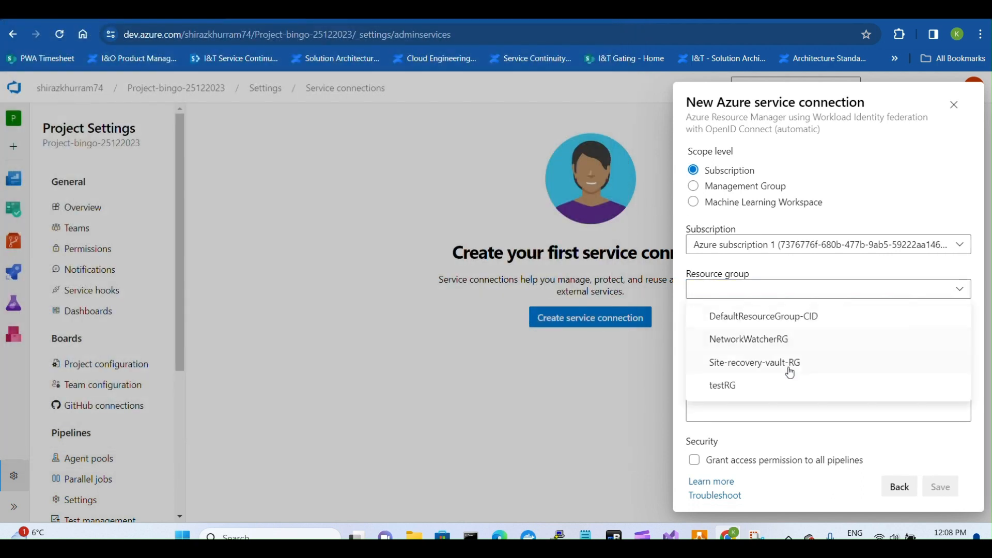
{"action": "left_click", "coordinate": [775, 384]}
{"action": "left_click", "coordinate": [914, 349]}
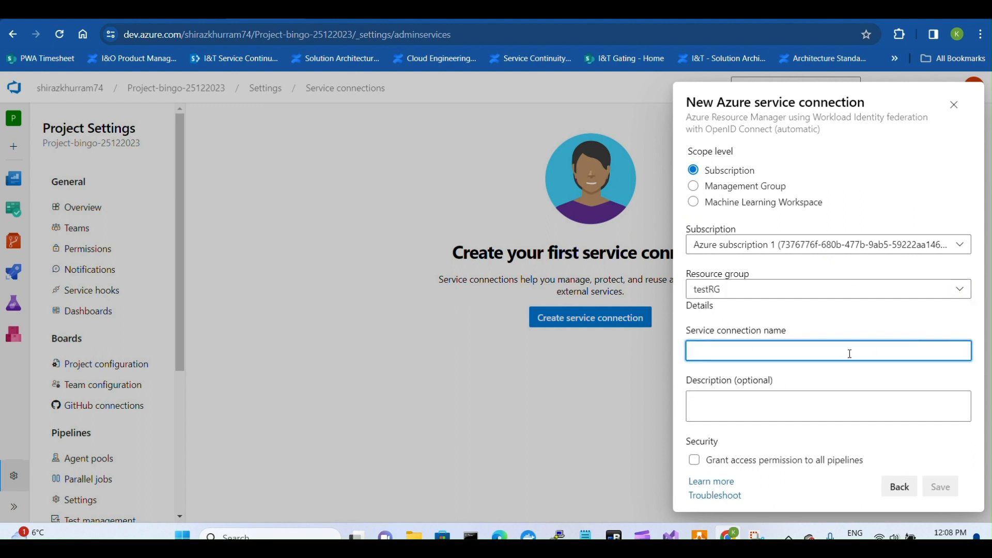
{"action": "type", "text": "28"}
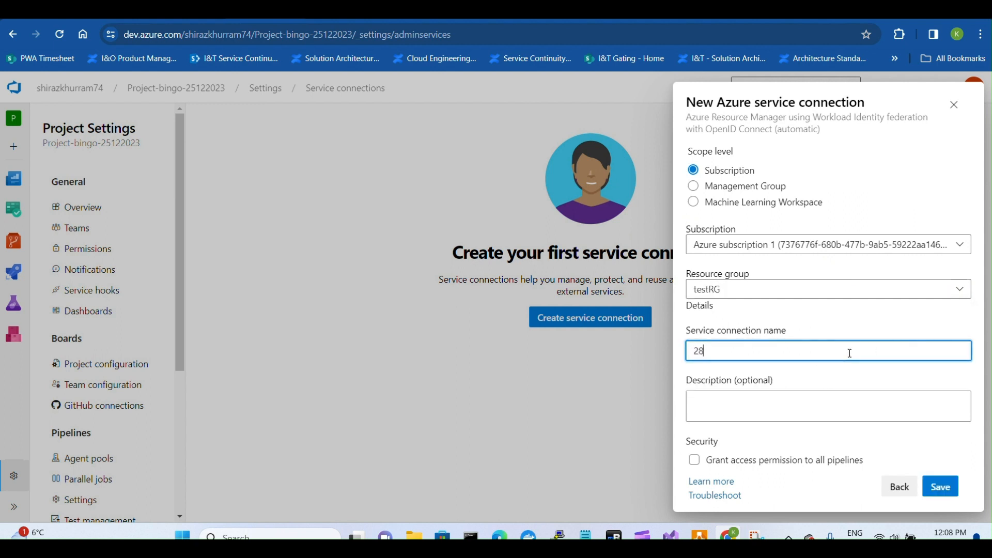
{"action": "type", "text": "thDec2023_connection"}
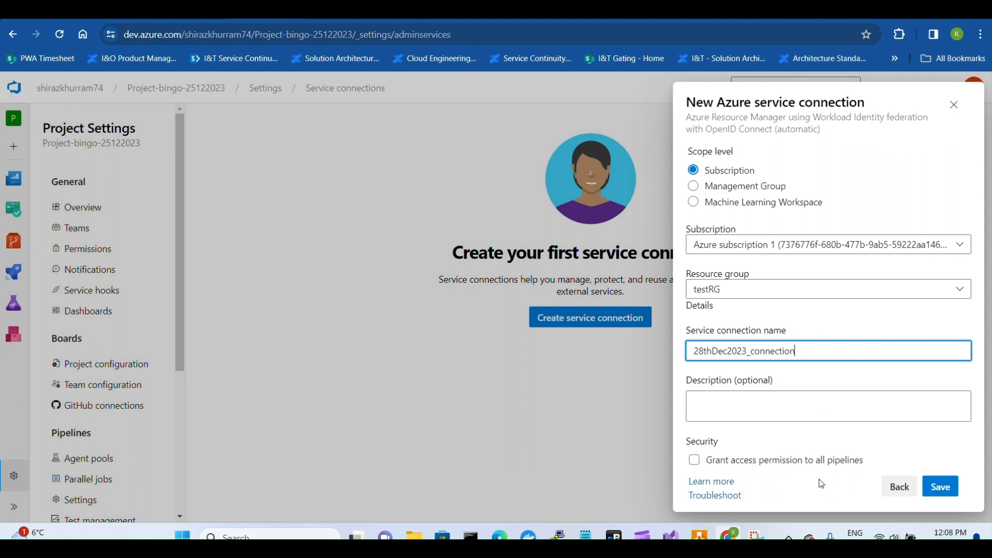
{"action": "left_click", "coordinate": [804, 463]}
{"action": "left_click", "coordinate": [940, 487]}
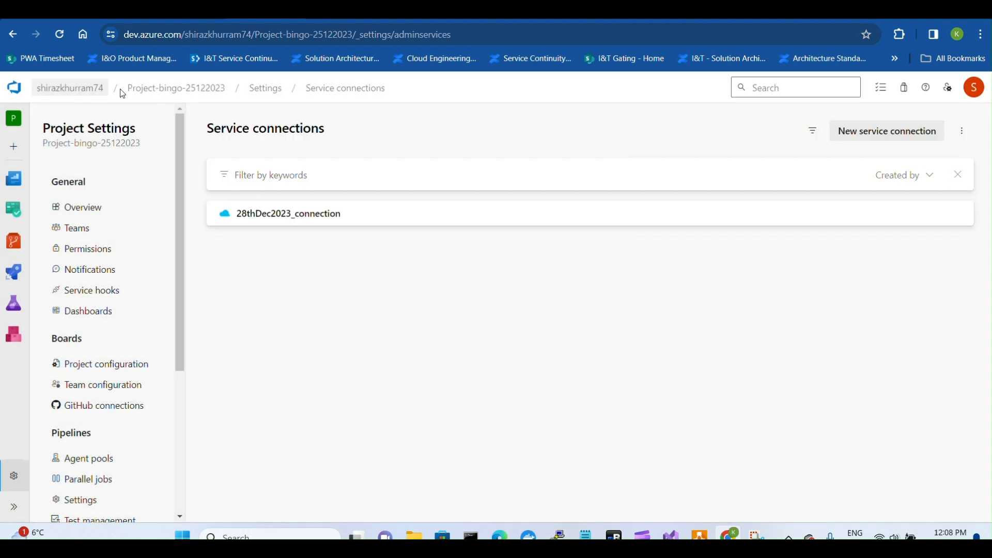
Step: Create a new classic-editor pipeline from the Bingowebapp25122023 master branch in Azure Repos Git, using the Azure Web App for ASP.NET template
{"action": "left_click", "coordinate": [170, 88]}
{"action": "left_click", "coordinate": [74, 335]}
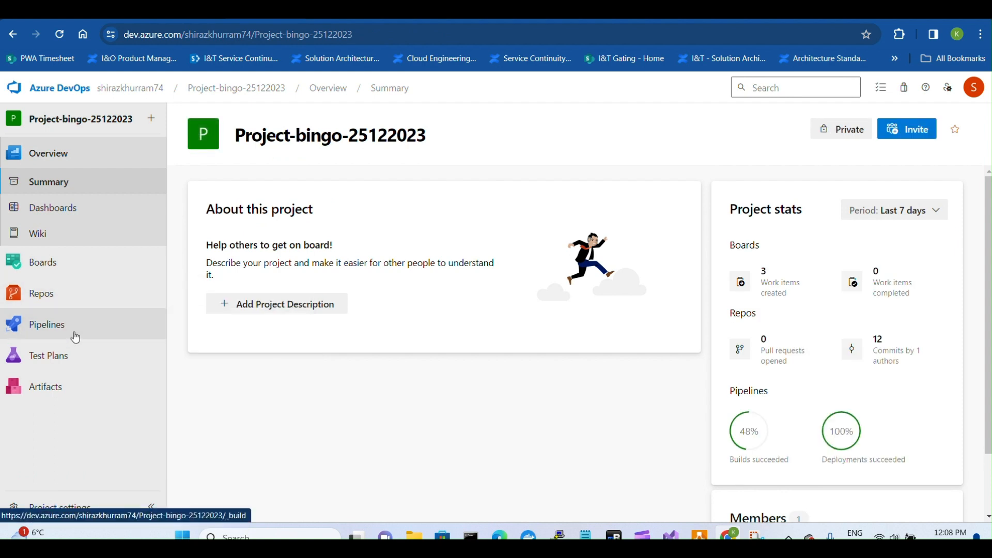
{"action": "left_click", "coordinate": [564, 405]}
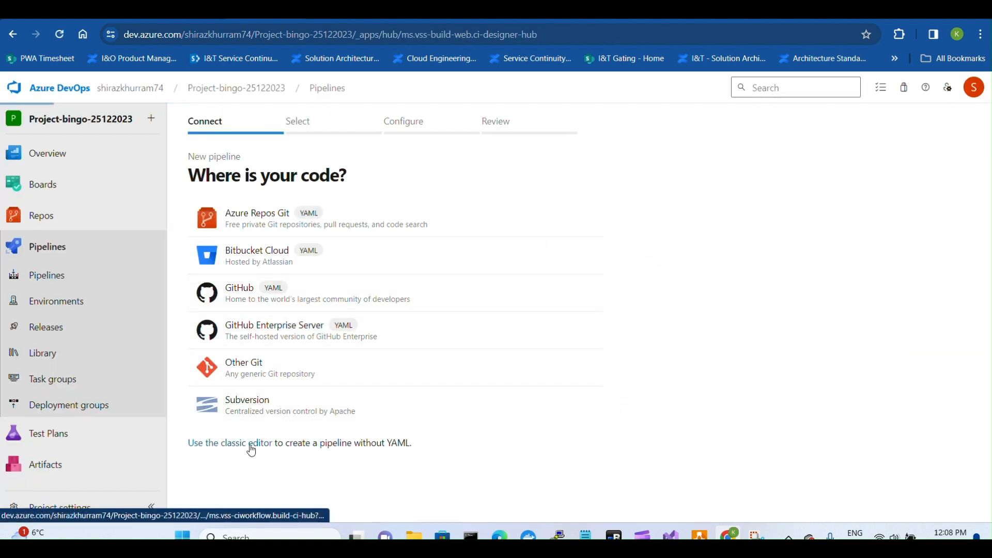
{"action": "left_click", "coordinate": [251, 444]}
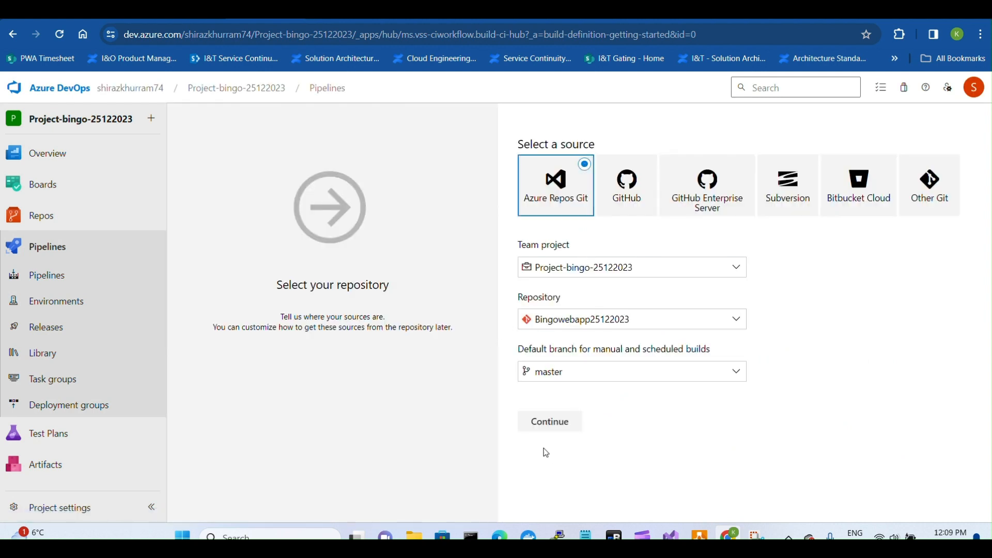
{"action": "left_click", "coordinate": [549, 422]}
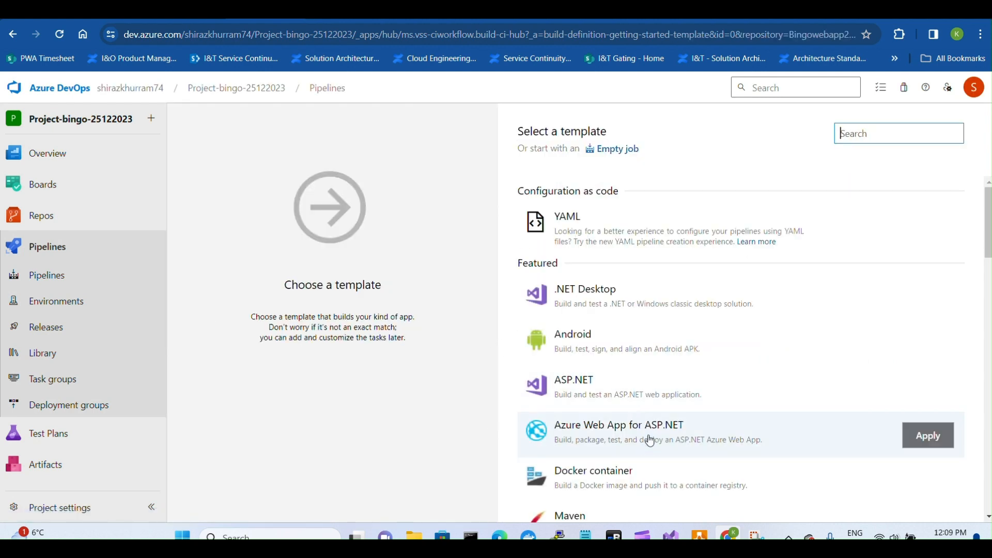
{"action": "left_click", "coordinate": [927, 435]}
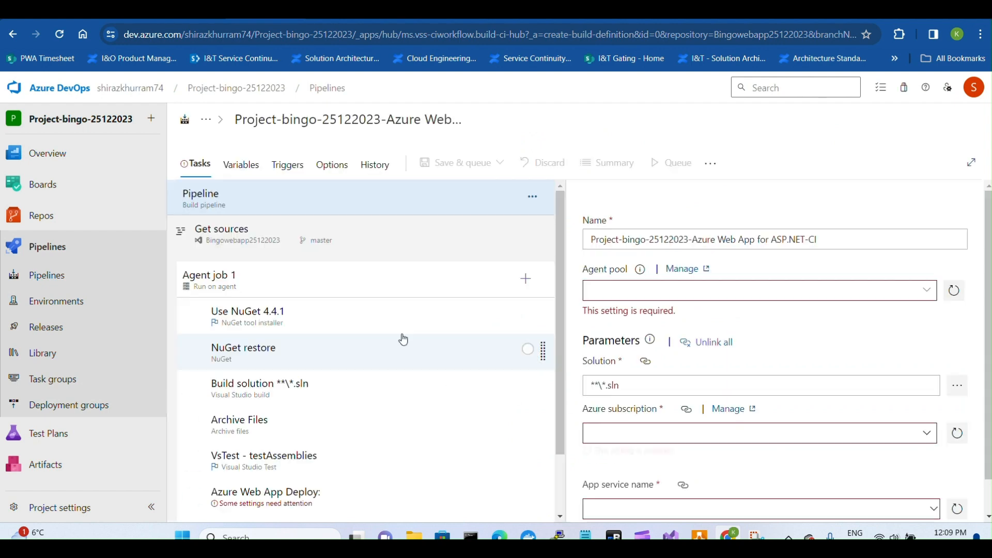
Step: Set the agent pool of Agent job 1 to Default
{"action": "left_click", "coordinate": [278, 287]}
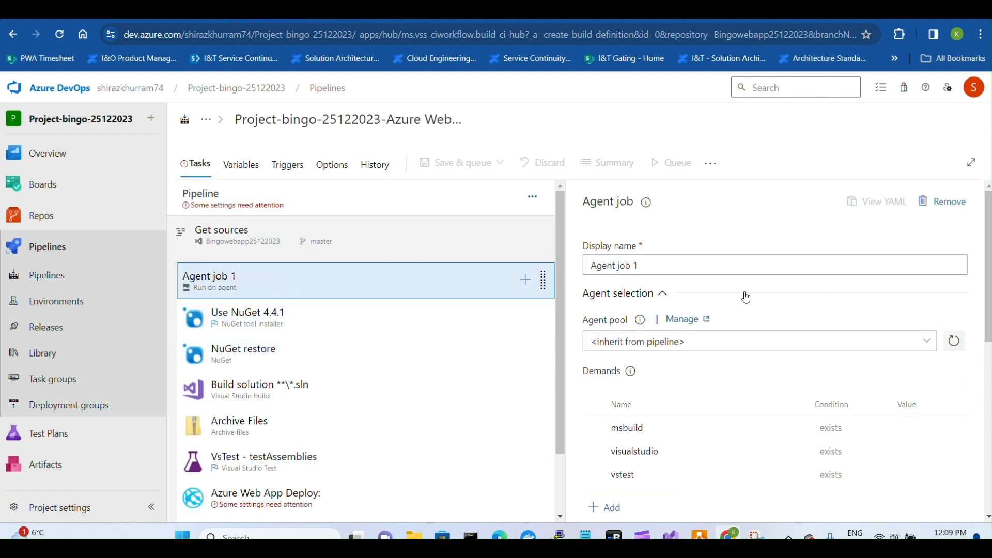
{"action": "left_click", "coordinate": [757, 342]}
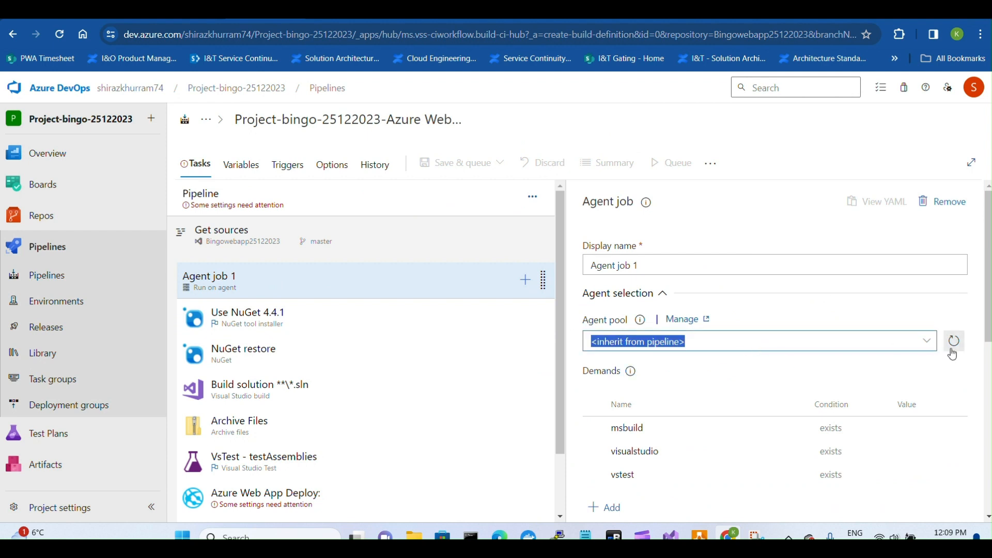
{"action": "left_click", "coordinate": [927, 342]}
{"action": "left_click", "coordinate": [758, 444]}
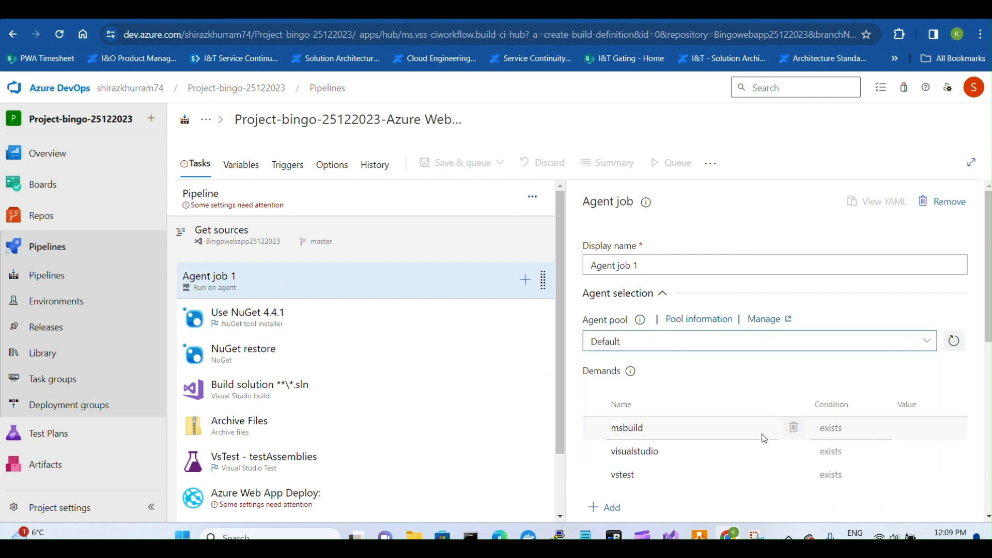
Step: Rename the NuGet tool installer task as "Use NuGet 6.7.0", set its version to 6.7.0 and always download the latest matching version
{"action": "left_click", "coordinate": [310, 325]}
{"action": "left_click", "coordinate": [704, 298]}
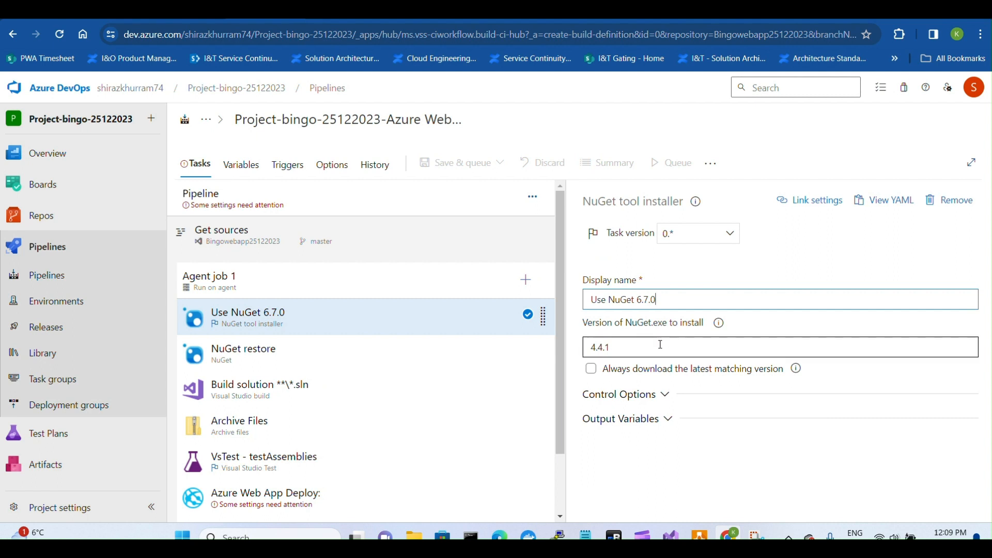
{"action": "double_click", "coordinate": [587, 347]}
{"action": "key", "text": "BackSpace"}
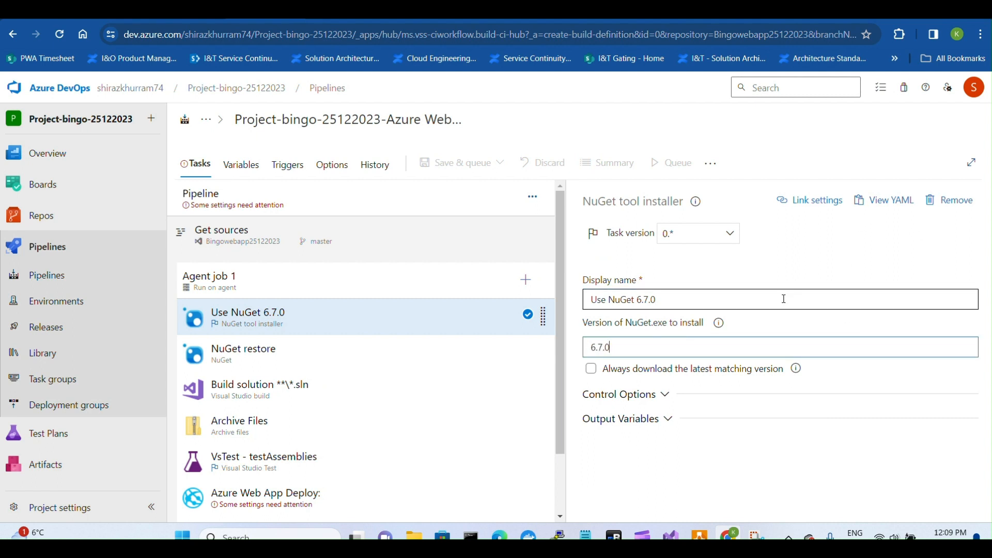
{"action": "left_click", "coordinate": [720, 368]}
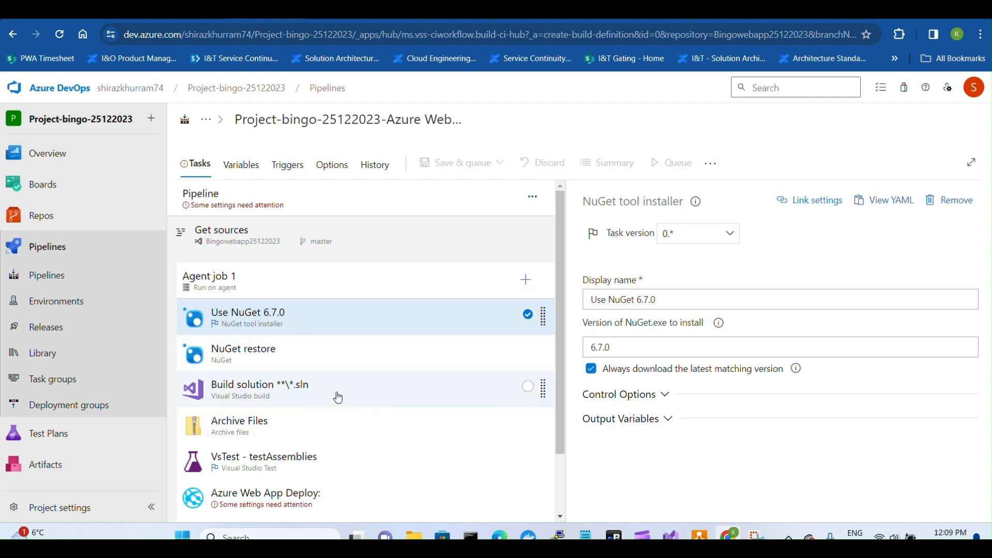
{"action": "scroll", "coordinate": [336, 399], "scroll_direction": "down", "scroll_amount": 1}
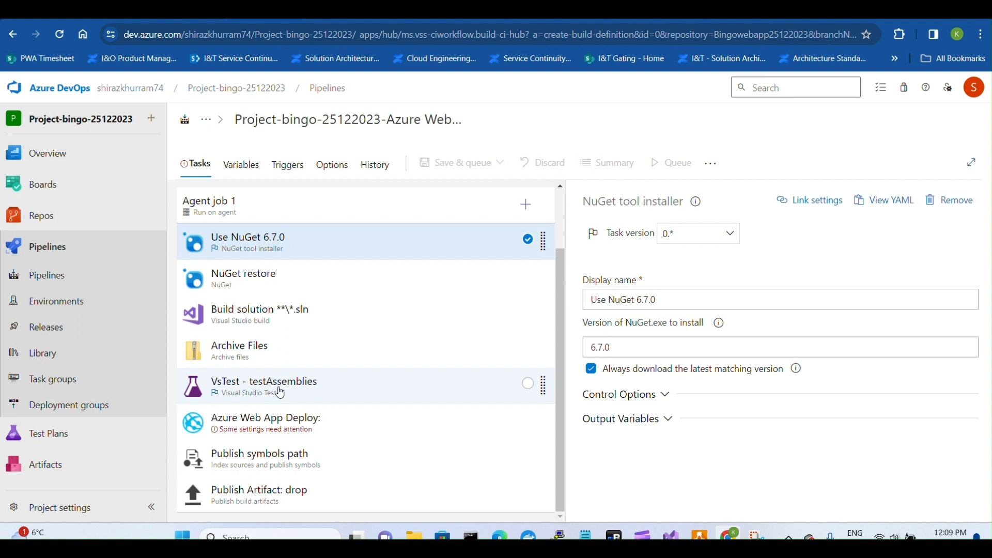
{"action": "left_click", "coordinate": [259, 424]}
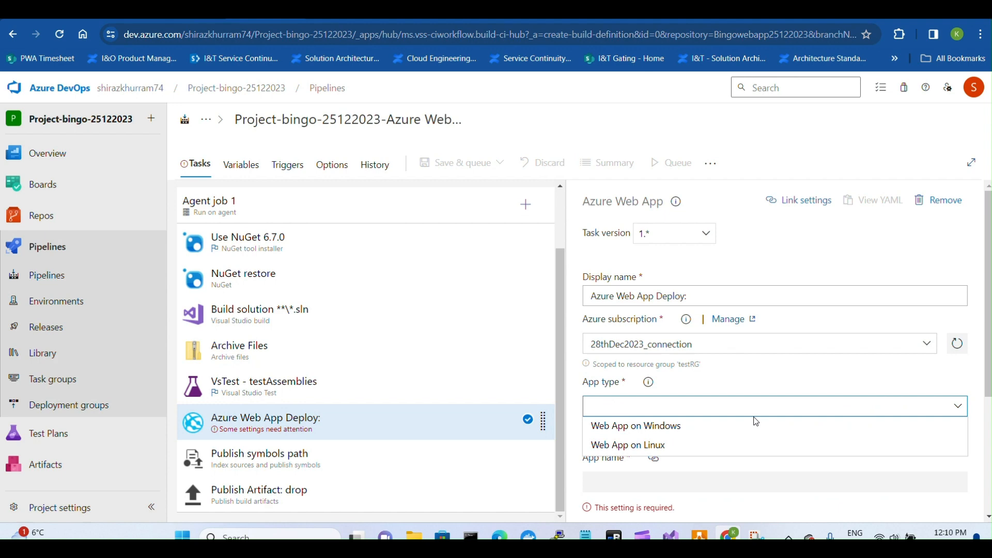
{"action": "left_click", "coordinate": [753, 422]}
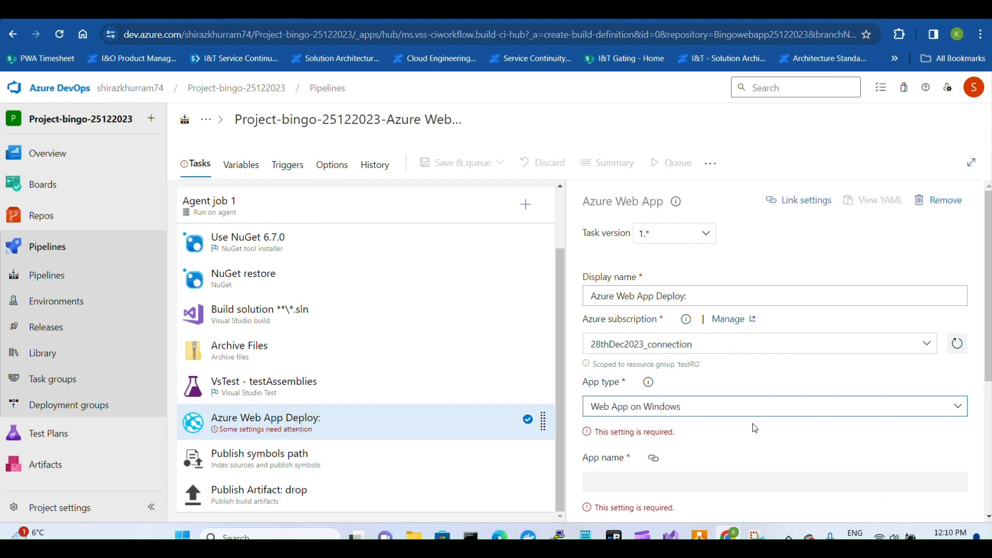
{"action": "scroll", "coordinate": [754, 414], "scroll_direction": "down", "scroll_amount": 3}
{"action": "left_click", "coordinate": [739, 322]}
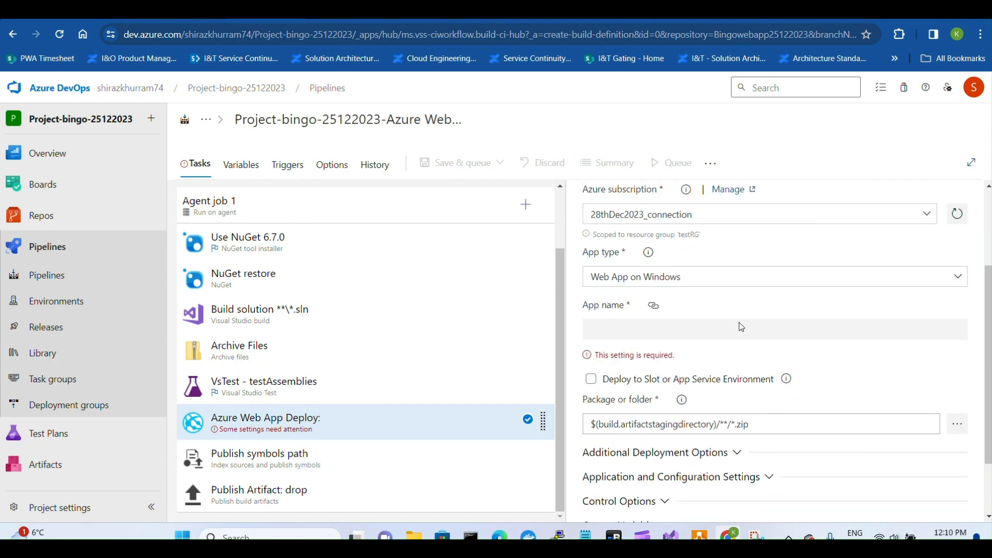
{"action": "left_click", "coordinate": [654, 308]}
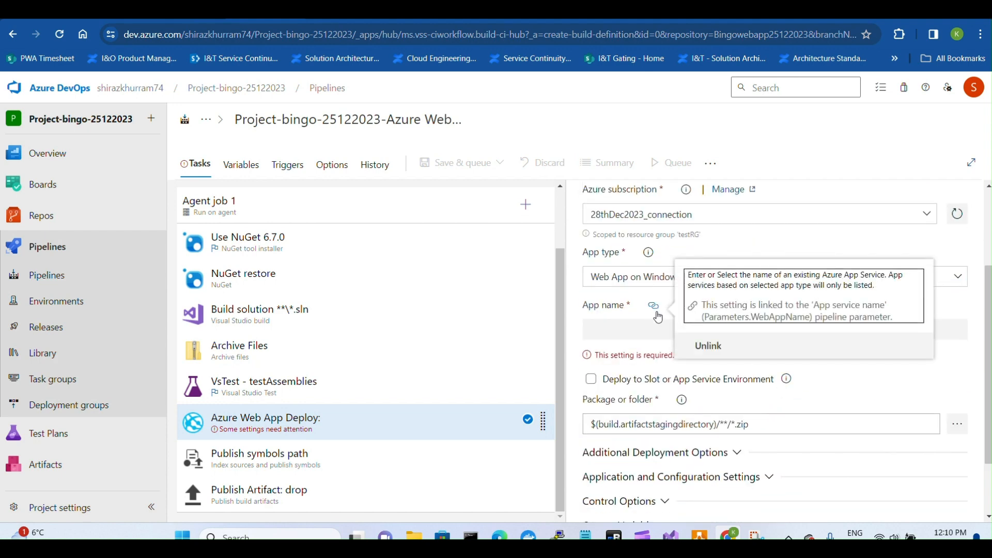
{"action": "left_click", "coordinate": [710, 344]}
{"action": "left_click", "coordinate": [930, 329]}
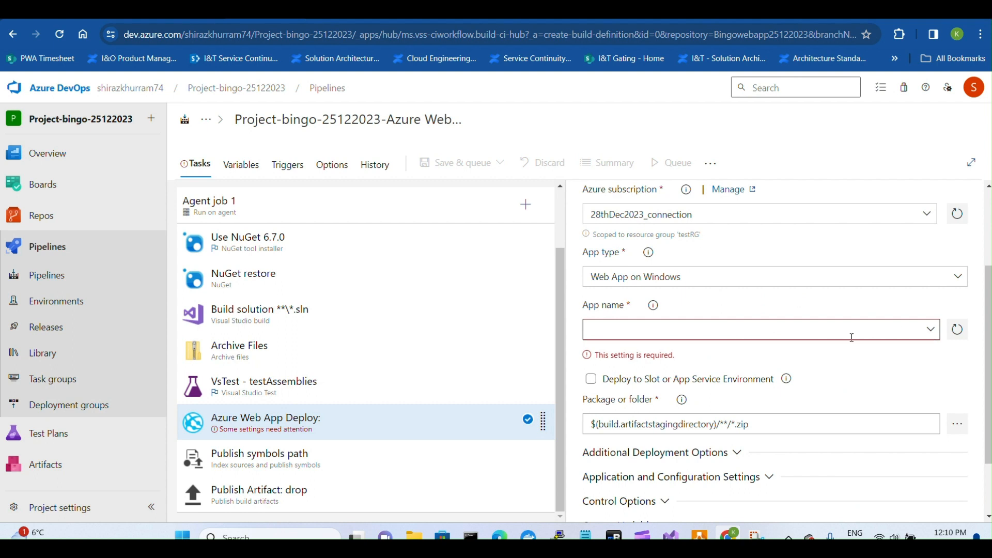
{"action": "left_click", "coordinate": [780, 357]}
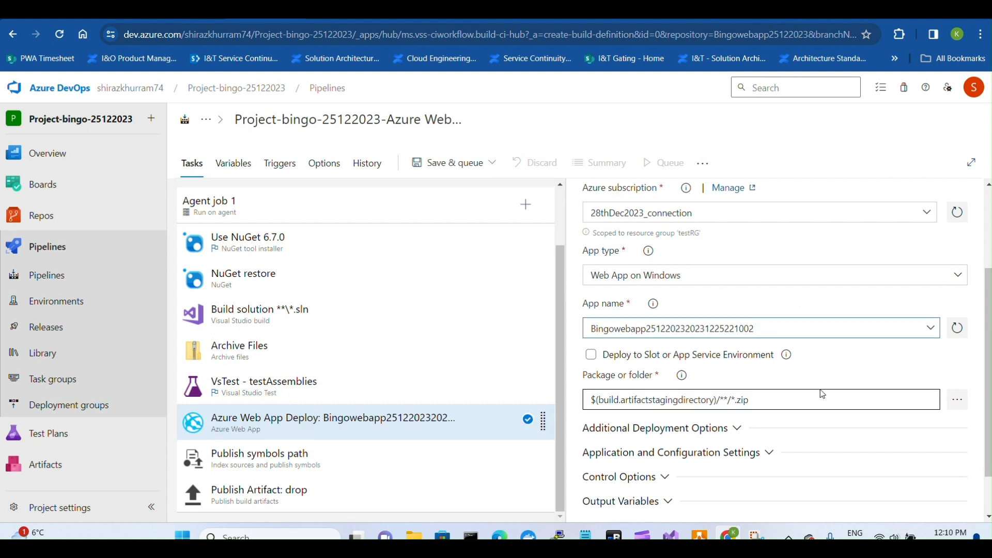
Step: Enable deployment to a slot in the web app deploy task, with resource group testRG and slot Staging
{"action": "scroll", "coordinate": [819, 387], "scroll_direction": "down", "scroll_amount": 1}
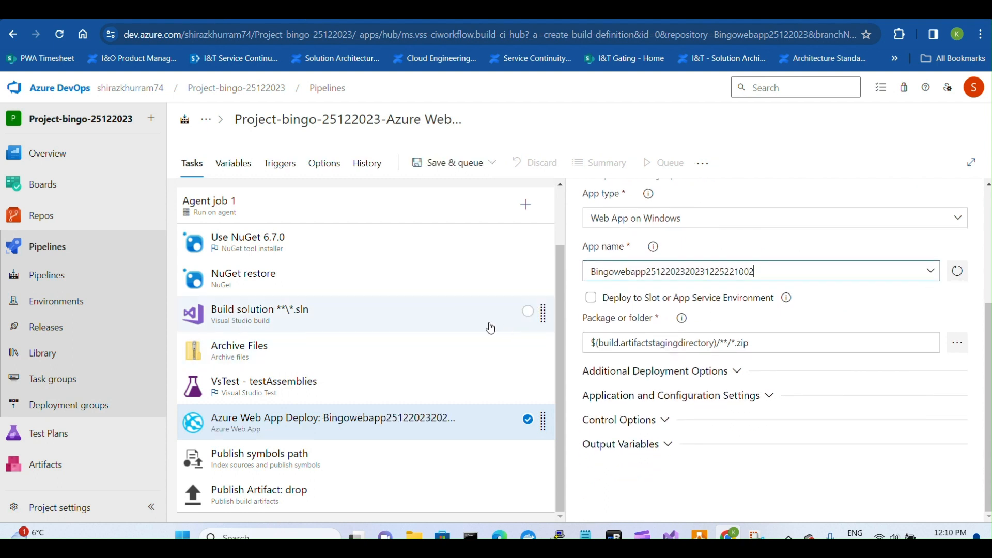
{"action": "left_click", "coordinate": [590, 298]}
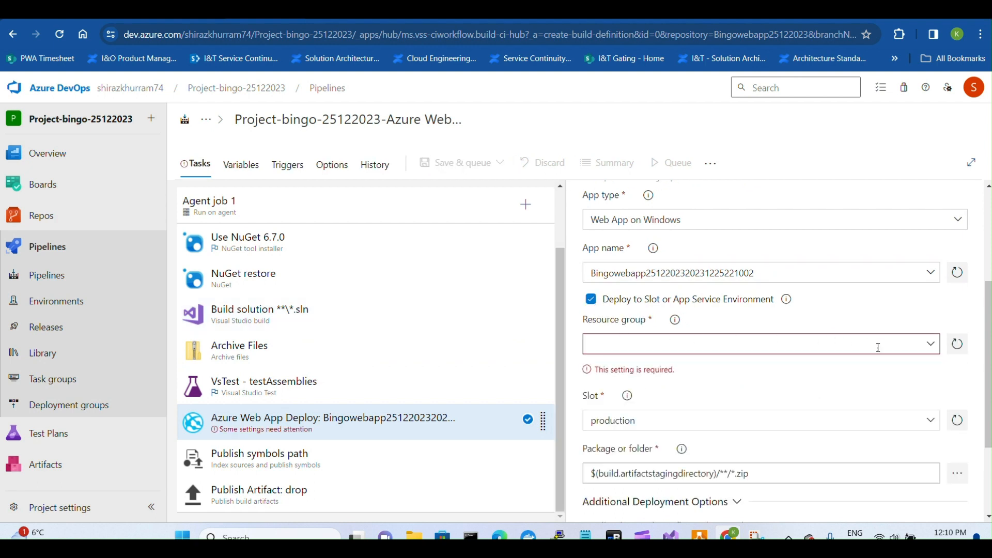
{"action": "left_click", "coordinate": [940, 350]}
{"action": "left_click", "coordinate": [672, 365]}
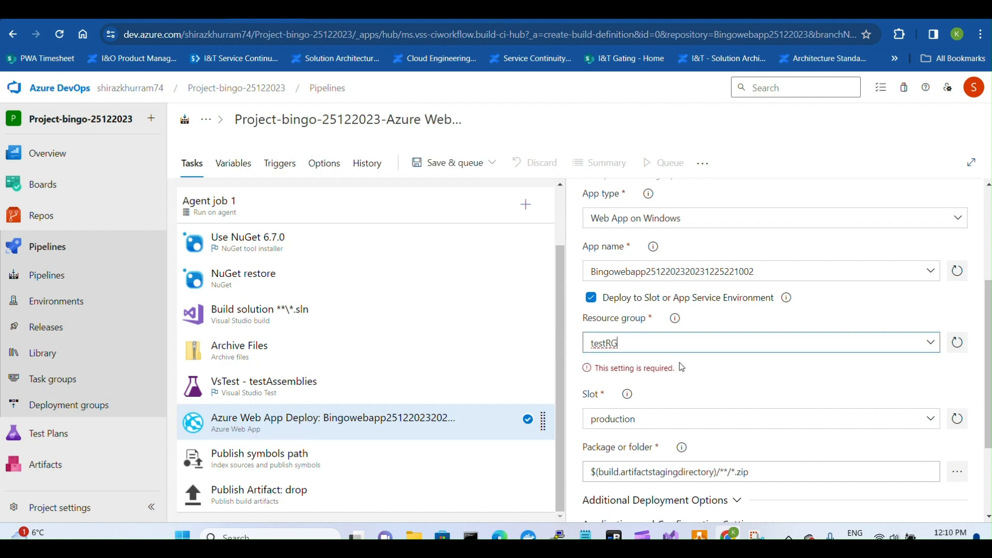
{"action": "left_click", "coordinate": [929, 395]}
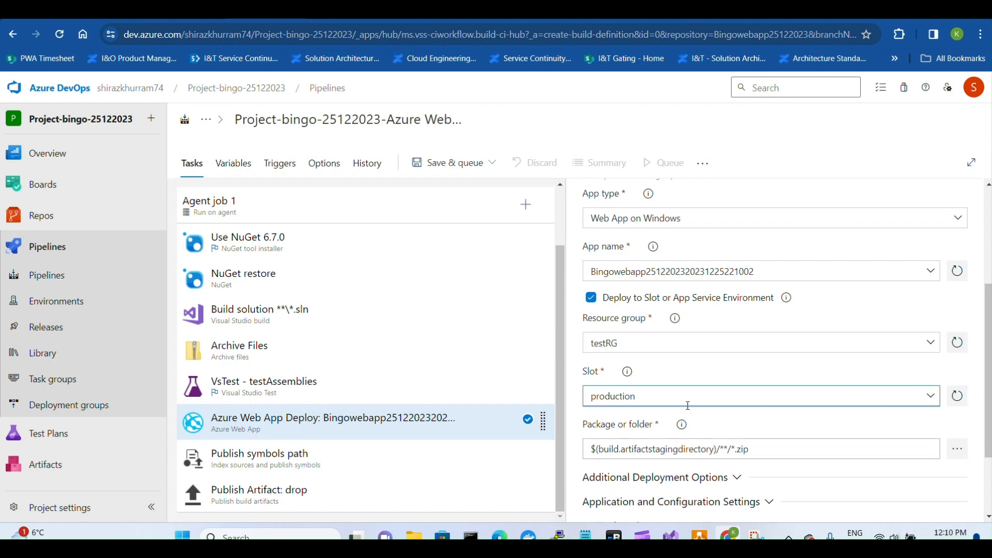
{"action": "left_click", "coordinate": [641, 416]}
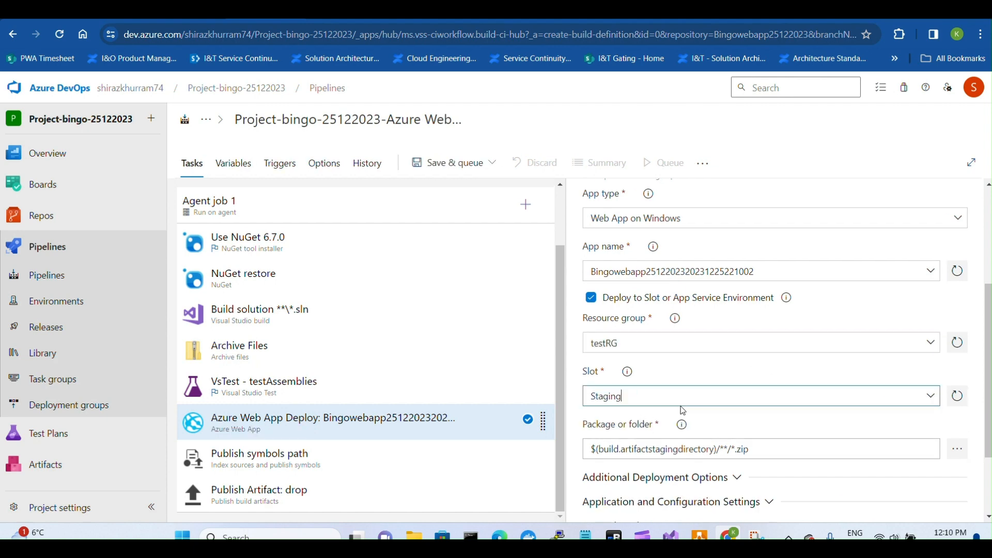
Step: Save and run the pipeline on master with the comment "This is our build pipeline", and open the log of Agent job 1
{"action": "scroll", "coordinate": [433, 341], "scroll_direction": "up", "scroll_amount": 2}
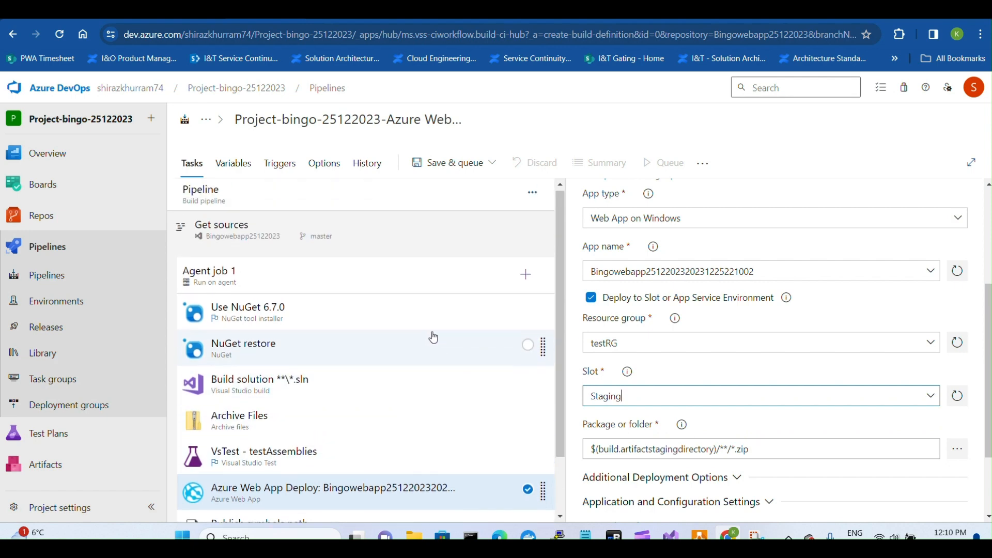
{"action": "left_click", "coordinate": [449, 164]}
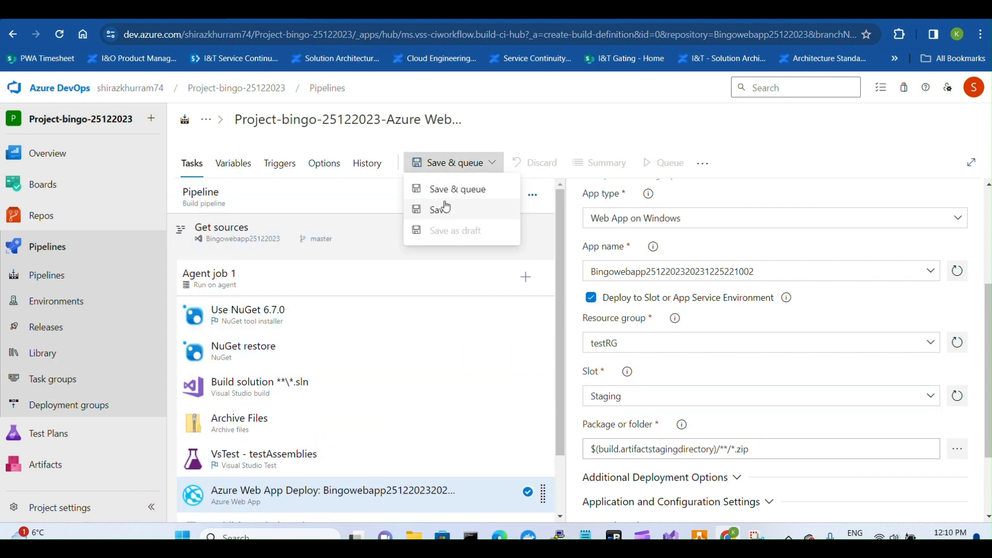
{"action": "left_click", "coordinate": [449, 192]}
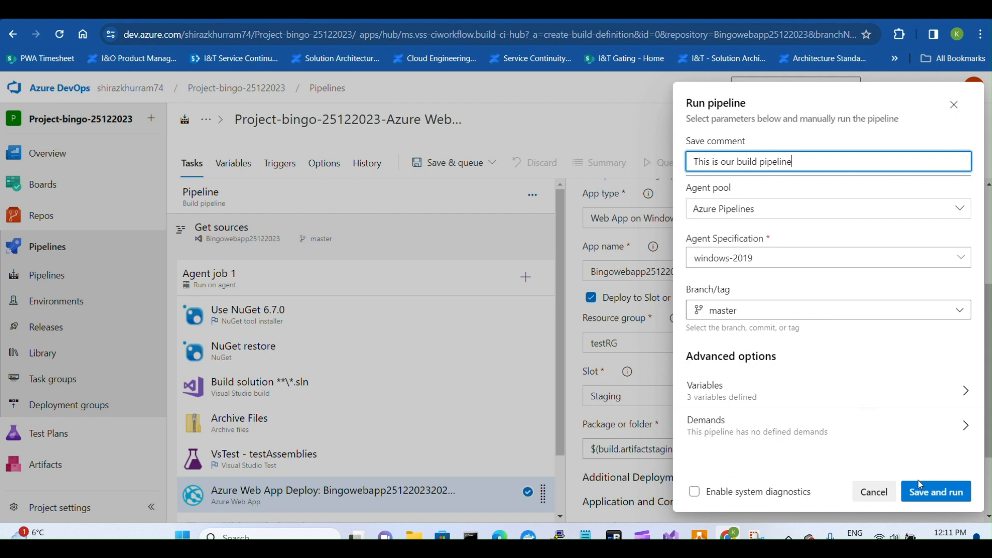
{"action": "left_click", "coordinate": [928, 495]}
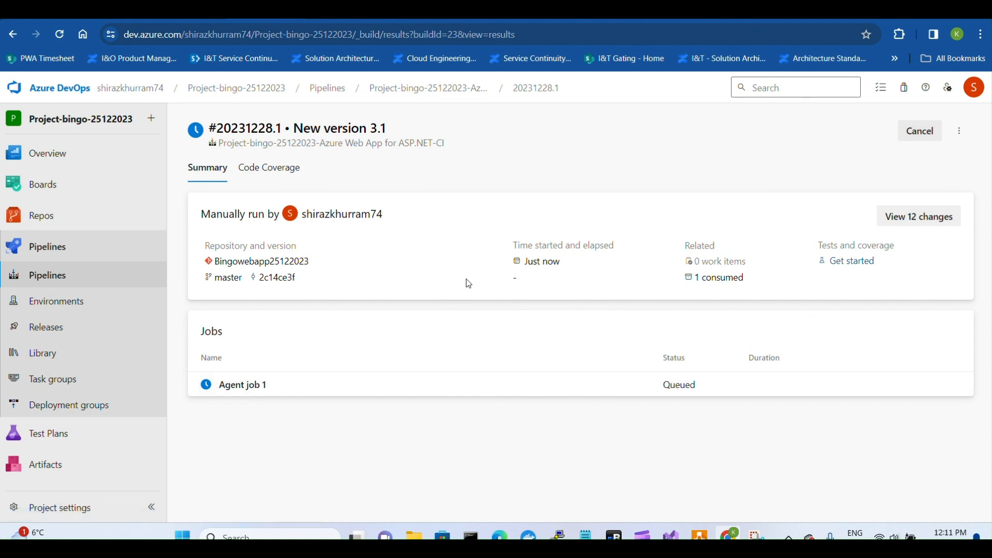
{"action": "left_click", "coordinate": [346, 392]}
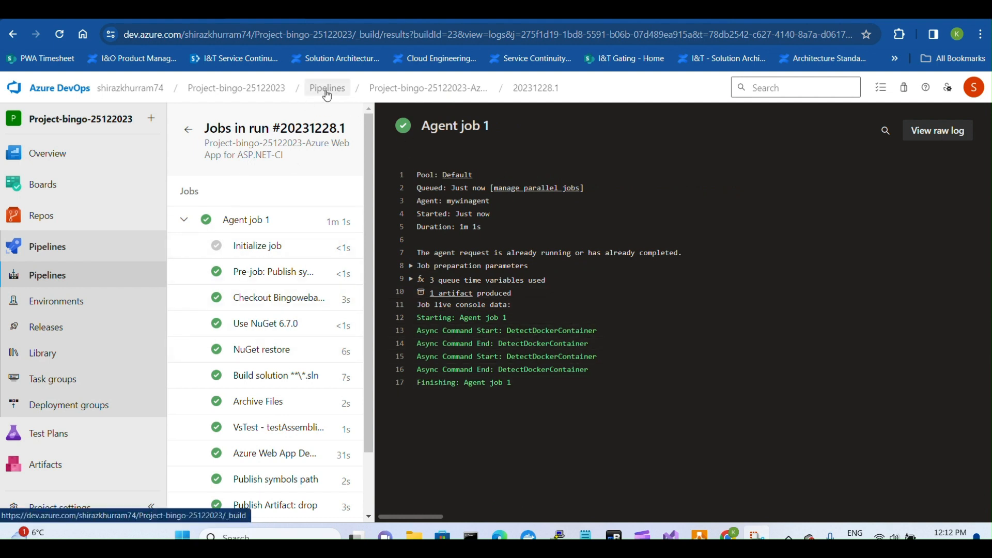
Step: Reopen the ASP.NET-CI build pipeline for editing and enable its continuous integration trigger for the master branch
{"action": "left_click", "coordinate": [328, 89]}
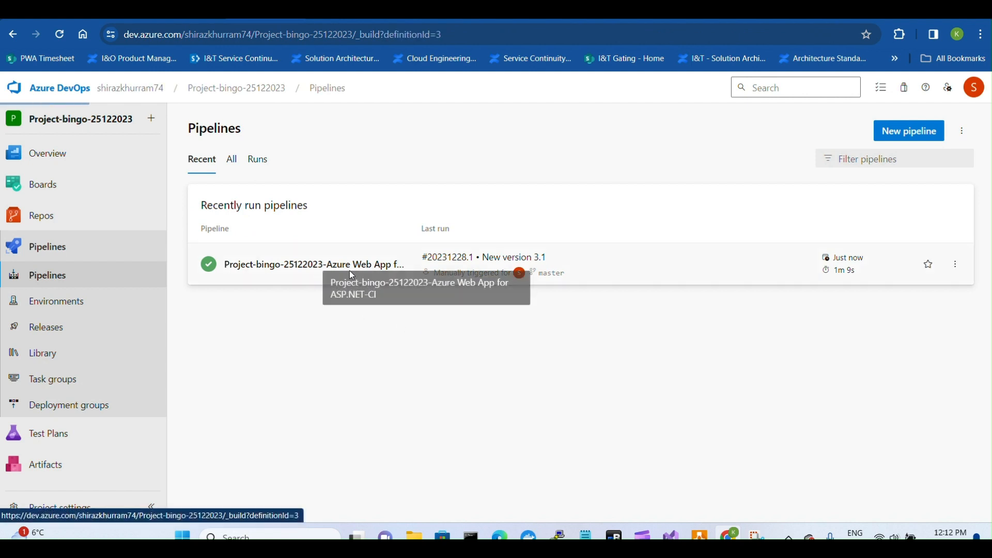
{"action": "left_click", "coordinate": [321, 272]}
{"action": "left_click", "coordinate": [865, 135]}
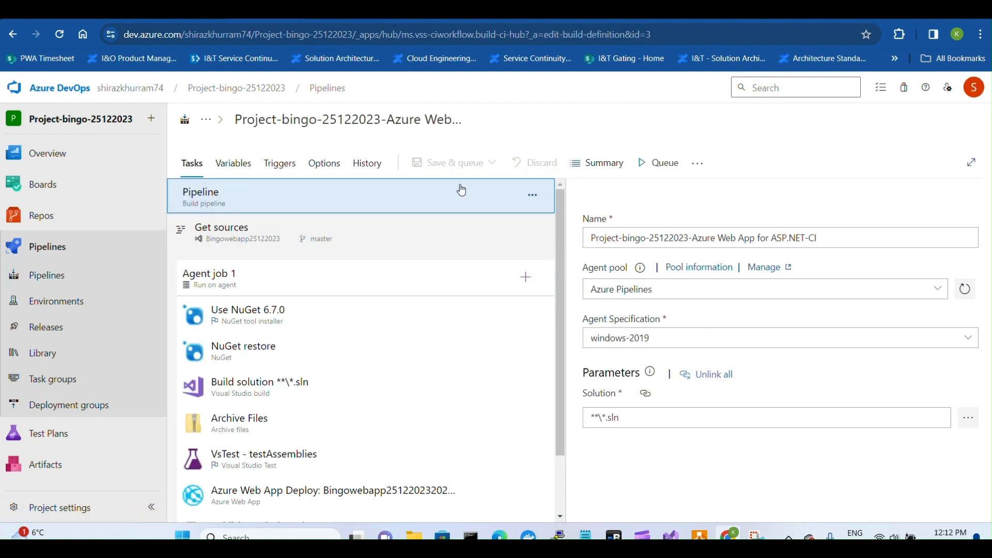
{"action": "left_click", "coordinate": [292, 166]}
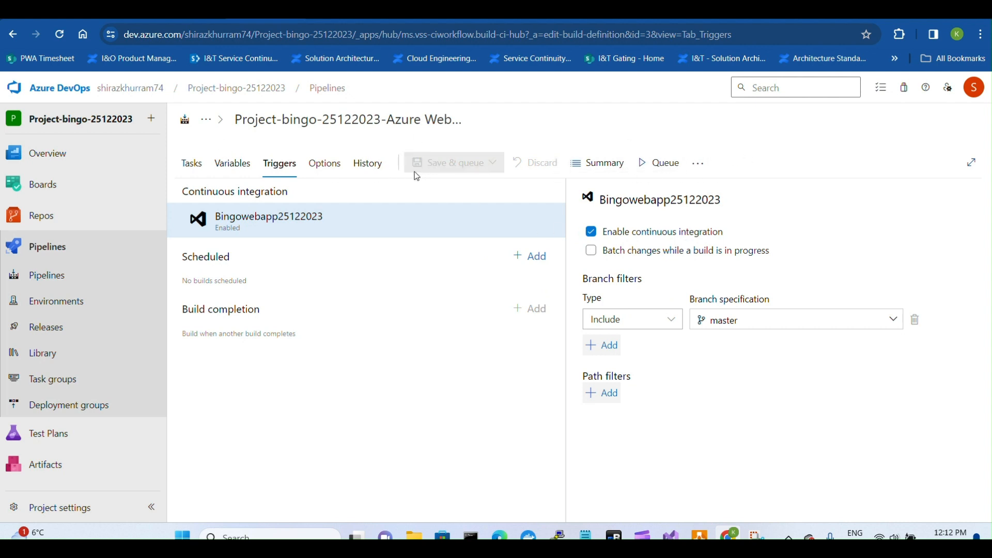
{"action": "left_click", "coordinate": [187, 163]}
{"action": "scroll", "coordinate": [525, 305], "scroll_direction": "down", "scroll_amount": 2}
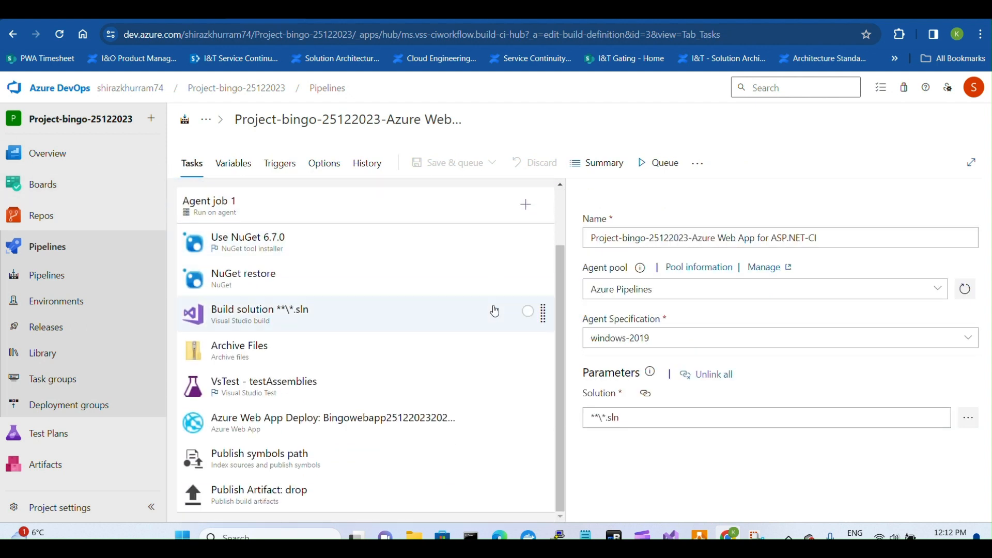
Step: Create a new release pipeline whose Stage 1 uses the "Azure App Service deployment with slot" template
{"action": "left_click", "coordinate": [56, 334]}
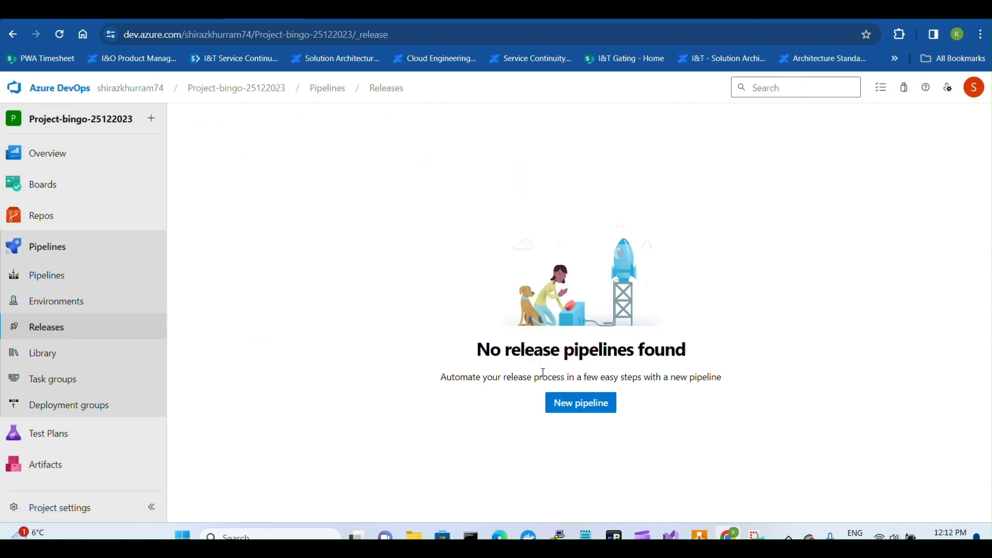
{"action": "left_click", "coordinate": [582, 405]}
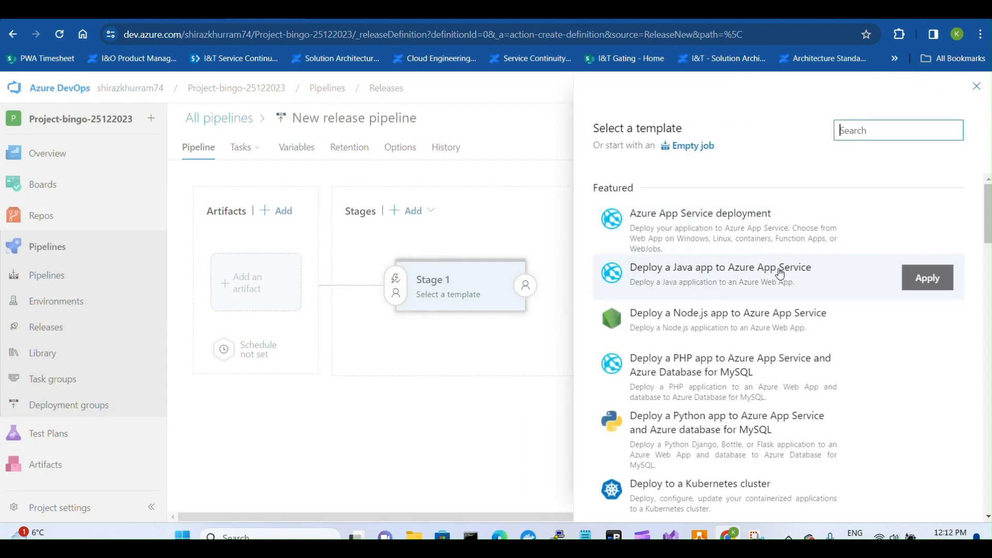
{"action": "scroll", "coordinate": [778, 313], "scroll_direction": "down", "scroll_amount": 3}
{"action": "scroll", "coordinate": [780, 313], "scroll_direction": "down", "scroll_amount": 2}
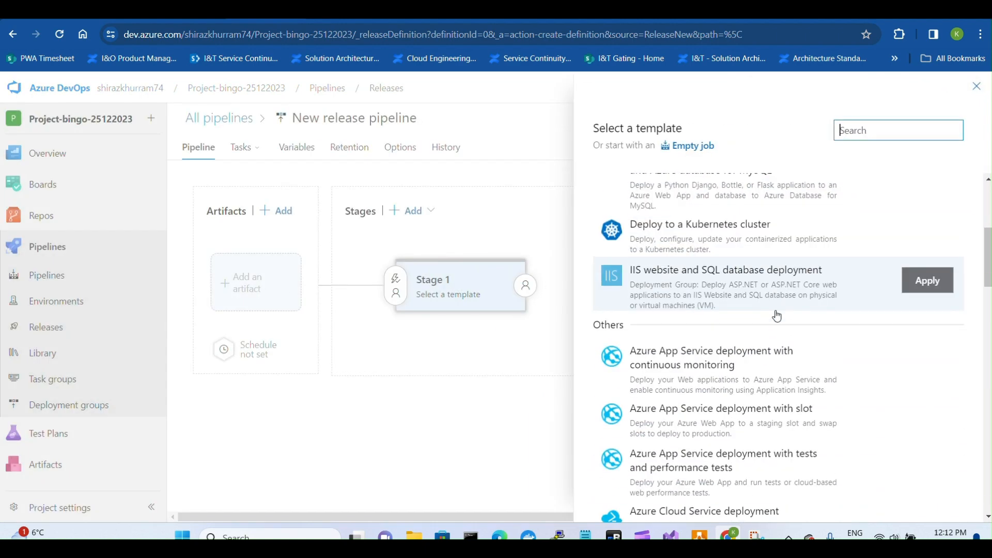
{"action": "scroll", "coordinate": [785, 310], "scroll_direction": "down", "scroll_amount": 1}
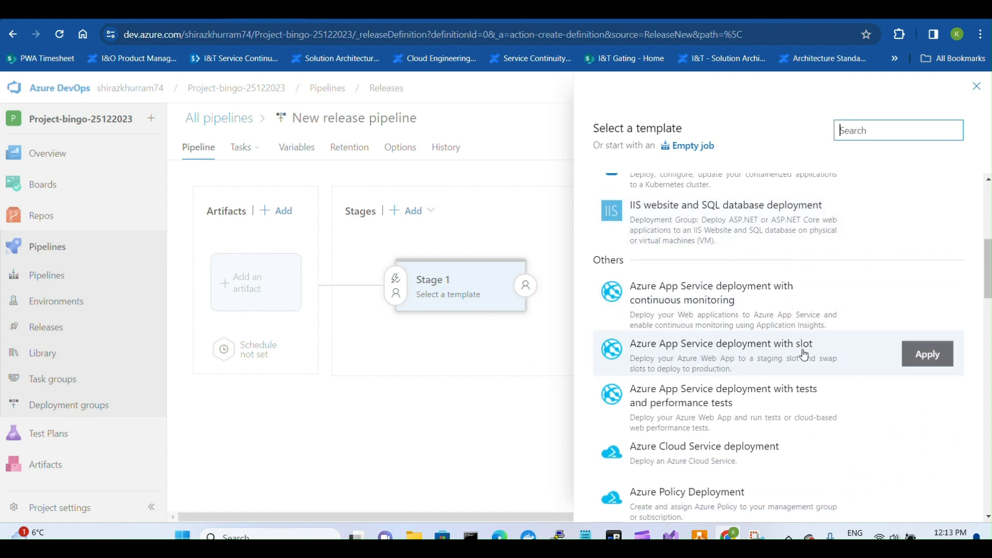
{"action": "left_click", "coordinate": [922, 356]}
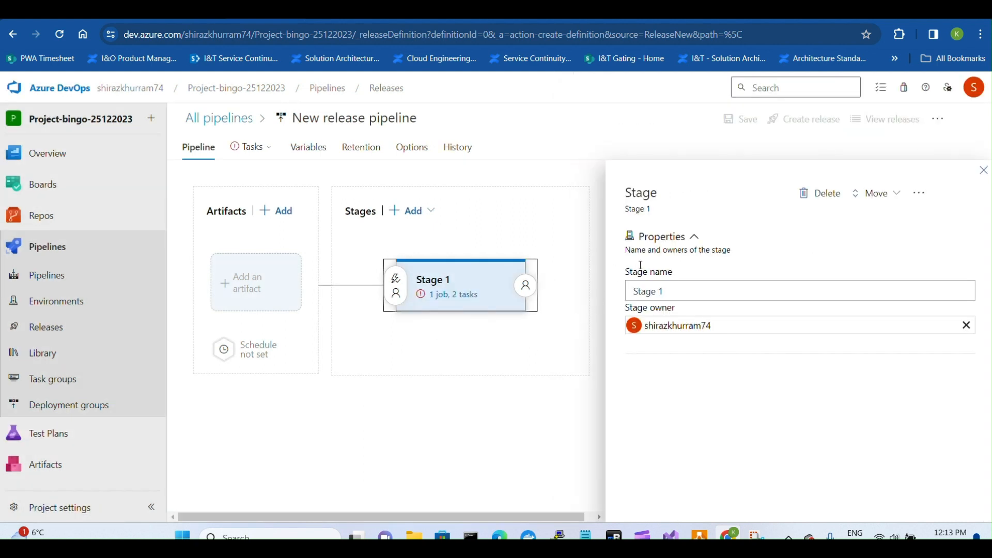
Step: Add a build artifact from Project-bingo-25122023-Azure Web App for ASP.NET-CI to the release pipeline, using the latest version
{"action": "left_click", "coordinate": [245, 286]}
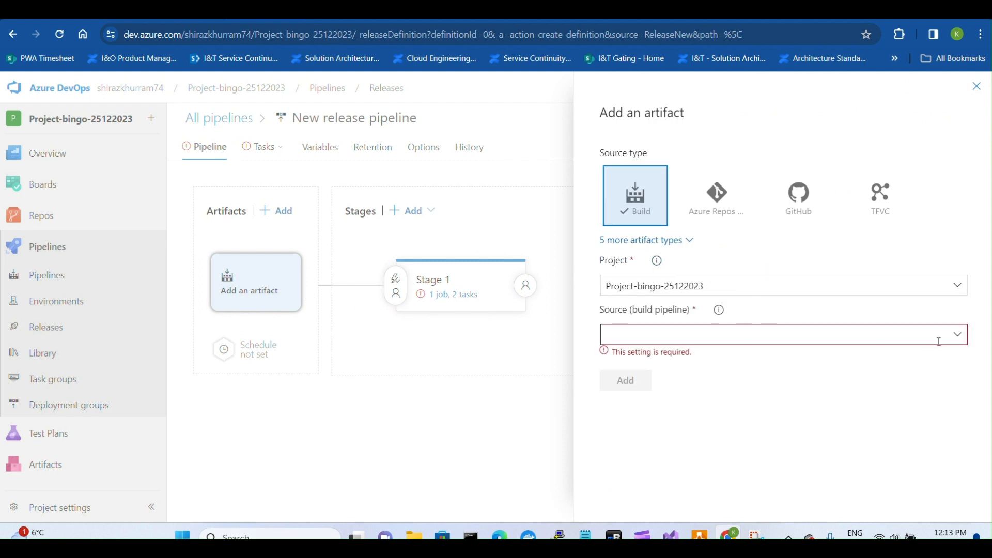
{"action": "left_click", "coordinate": [957, 334]}
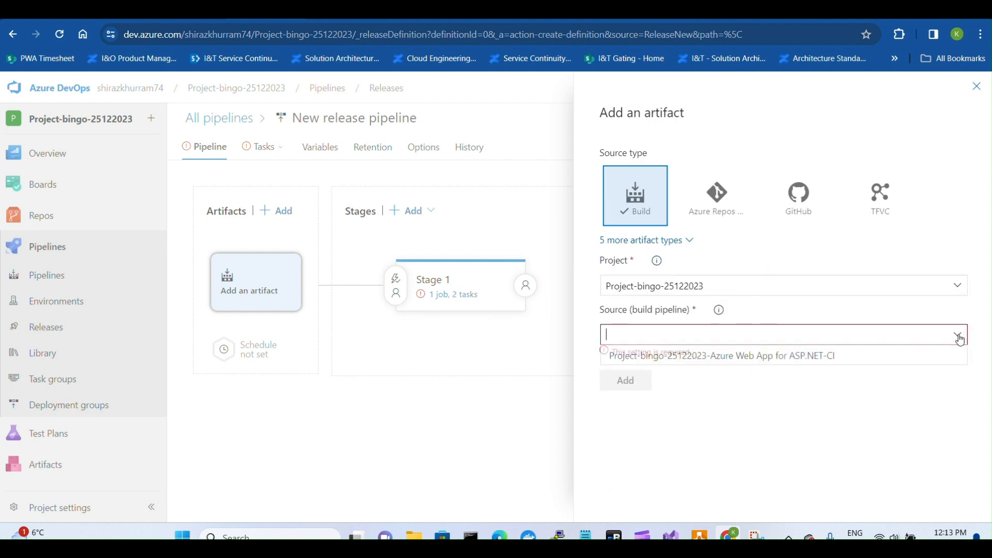
{"action": "left_click", "coordinate": [794, 363]}
{"action": "scroll", "coordinate": [700, 392], "scroll_direction": "down", "scroll_amount": 1}
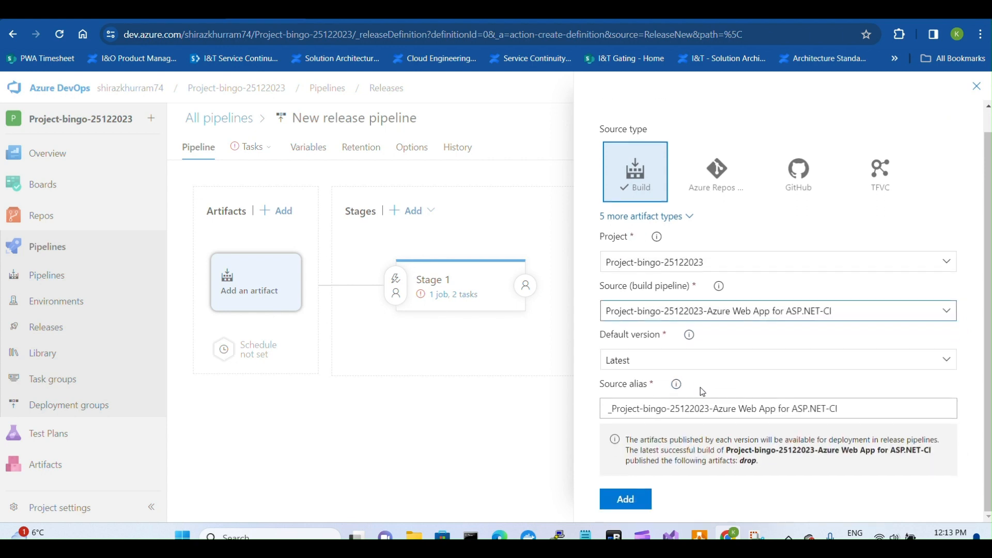
{"action": "left_click", "coordinate": [634, 503]}
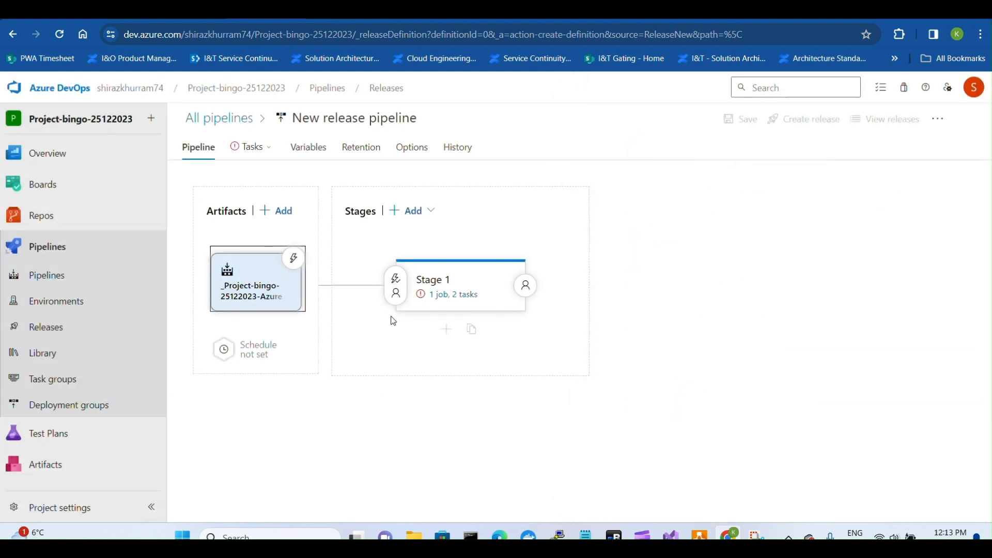
Step: Enable the continuous deployment trigger on the build artifact
{"action": "left_click", "coordinate": [294, 258]}
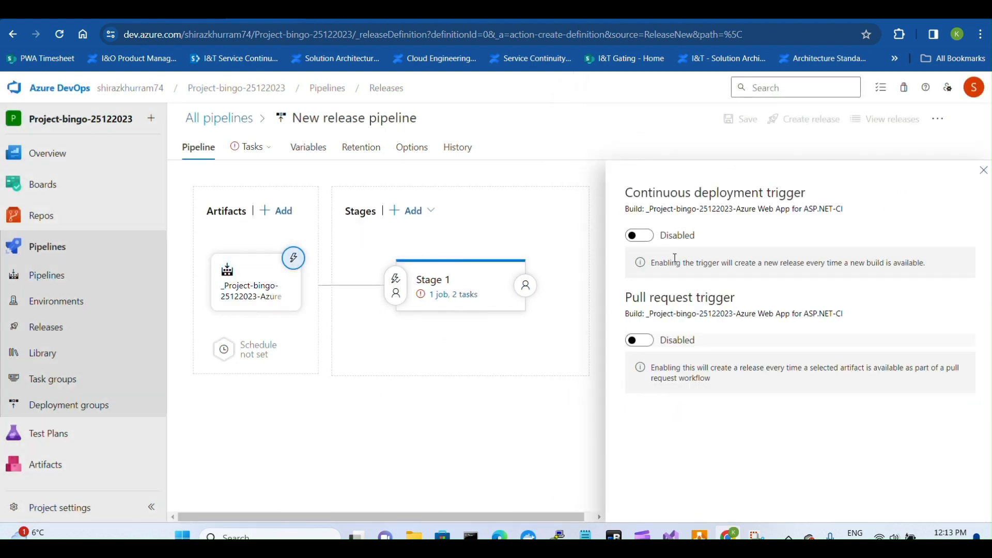
{"action": "left_click", "coordinate": [639, 236]}
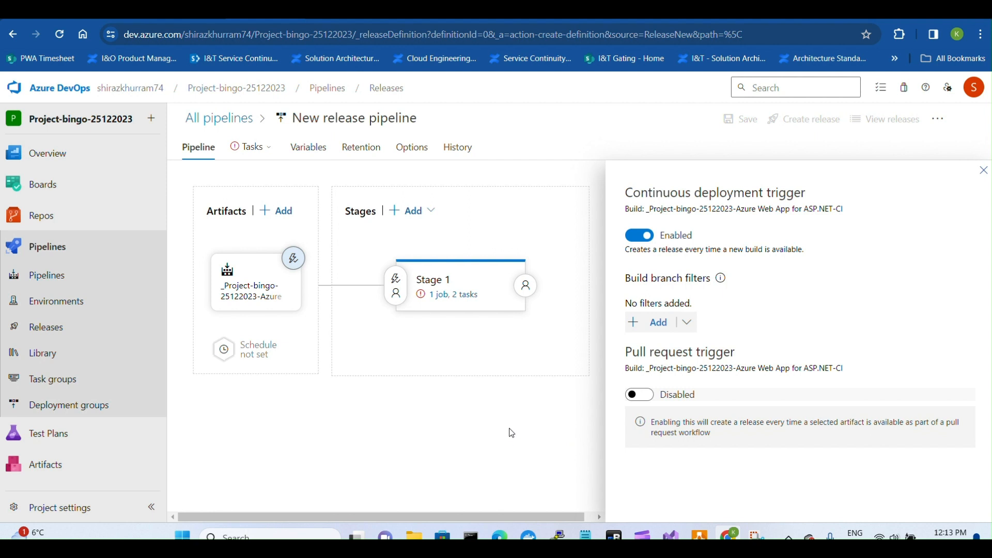
{"action": "left_click", "coordinate": [984, 170]}
Step: Enable pre-deployment approvals for Stage 1 and add the project owner's account as approver
{"action": "left_click", "coordinate": [396, 290]}
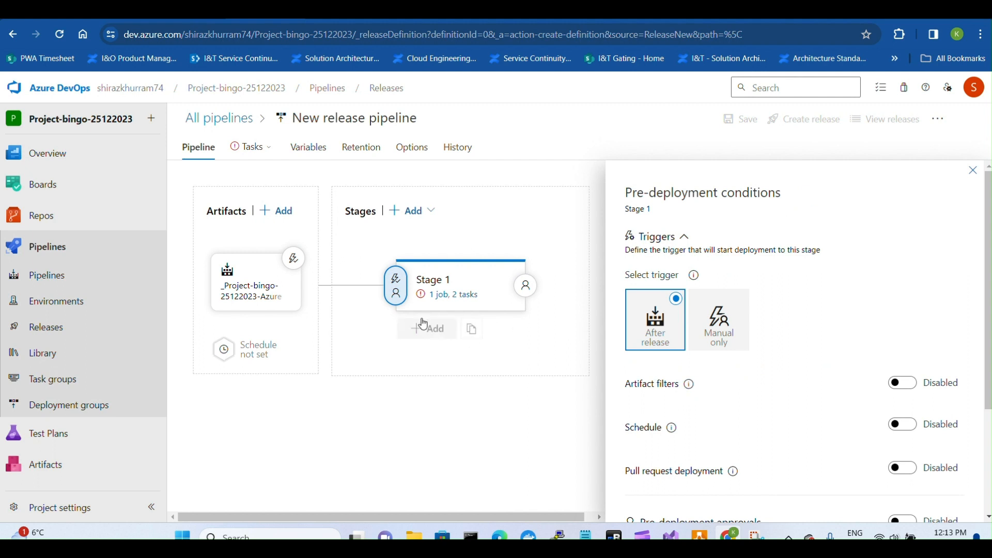
{"action": "scroll", "coordinate": [763, 356], "scroll_direction": "down", "scroll_amount": 3}
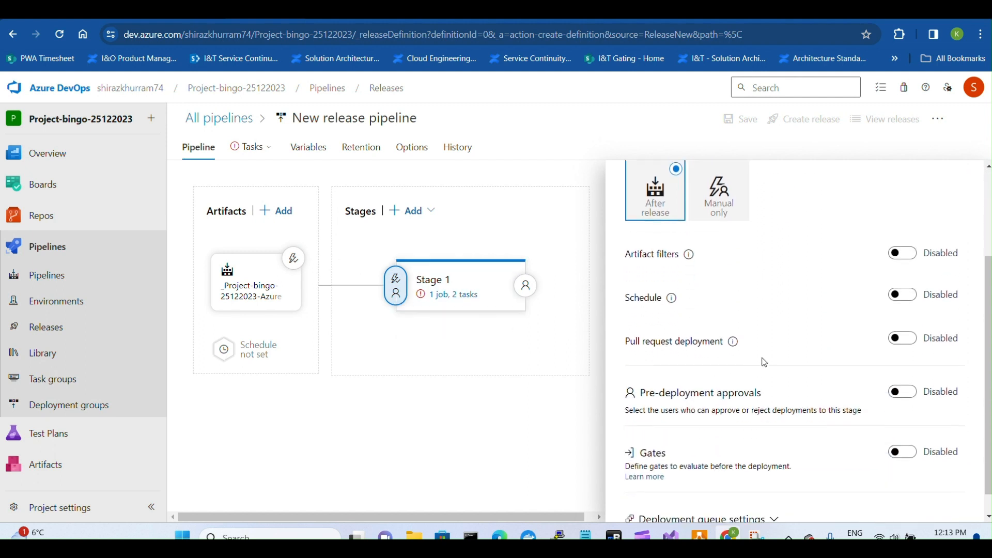
{"action": "left_click", "coordinate": [902, 391]}
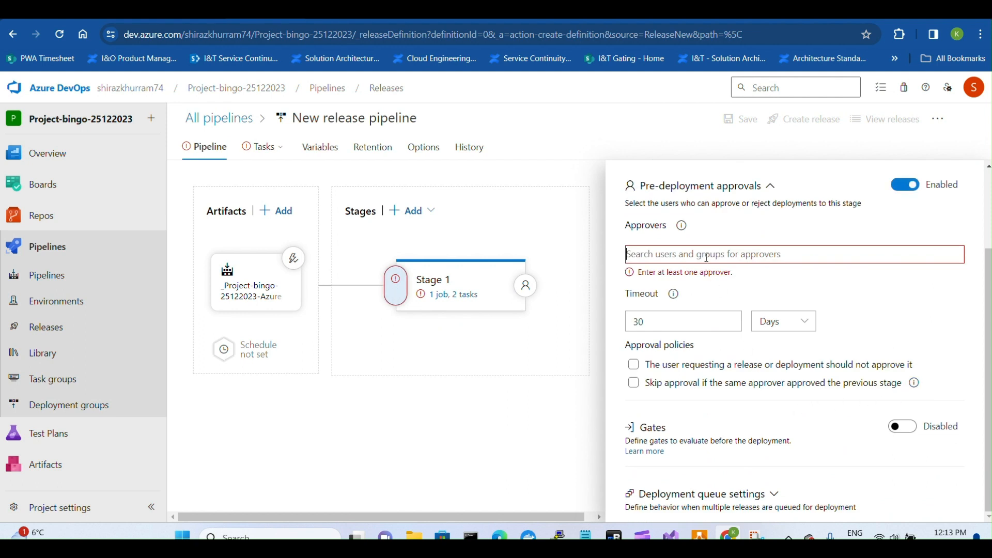
{"action": "type", "text": "sh"}
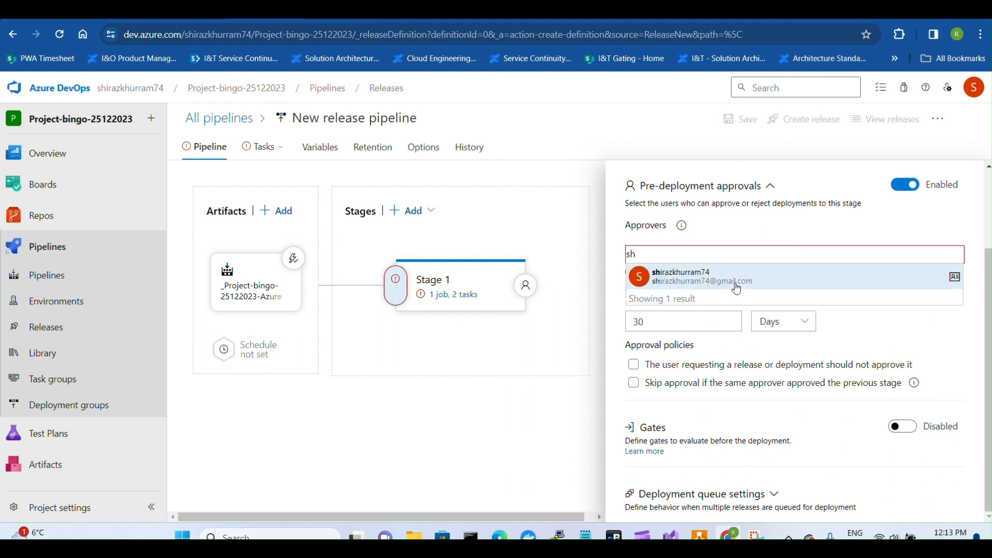
{"action": "left_click", "coordinate": [748, 277]}
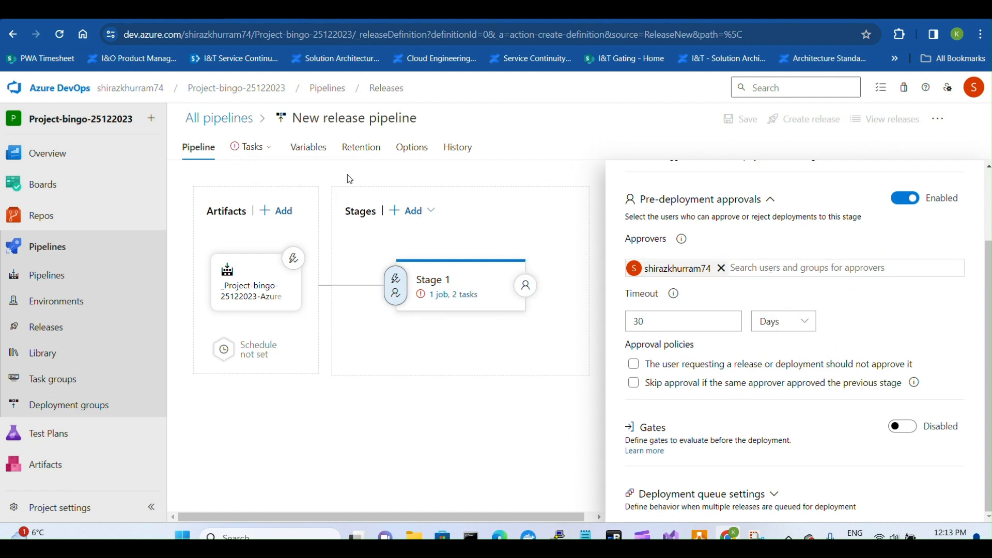
Step: Set the agent pool of Stage 1's "Run on agent" job to Default
{"action": "left_click", "coordinate": [250, 157]}
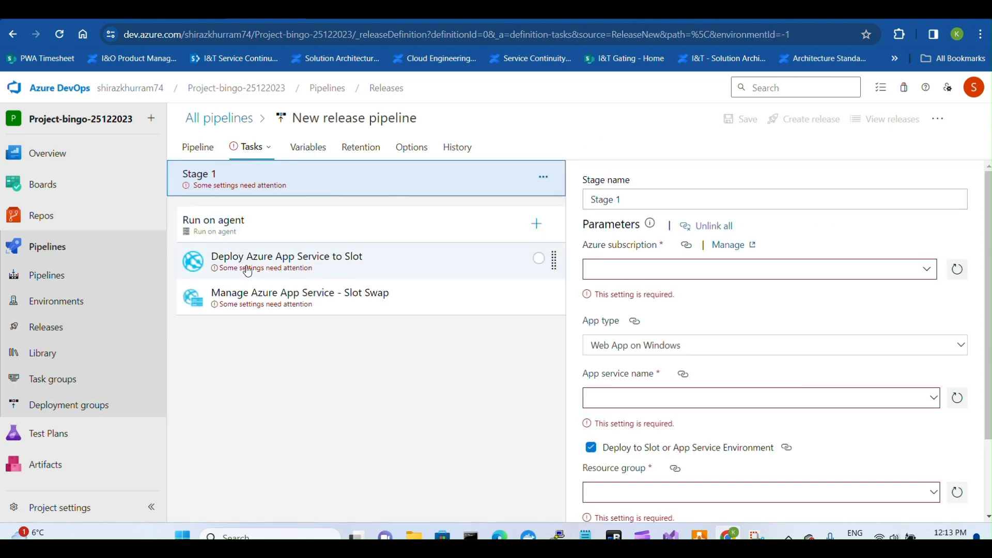
{"action": "left_click", "coordinate": [277, 267]}
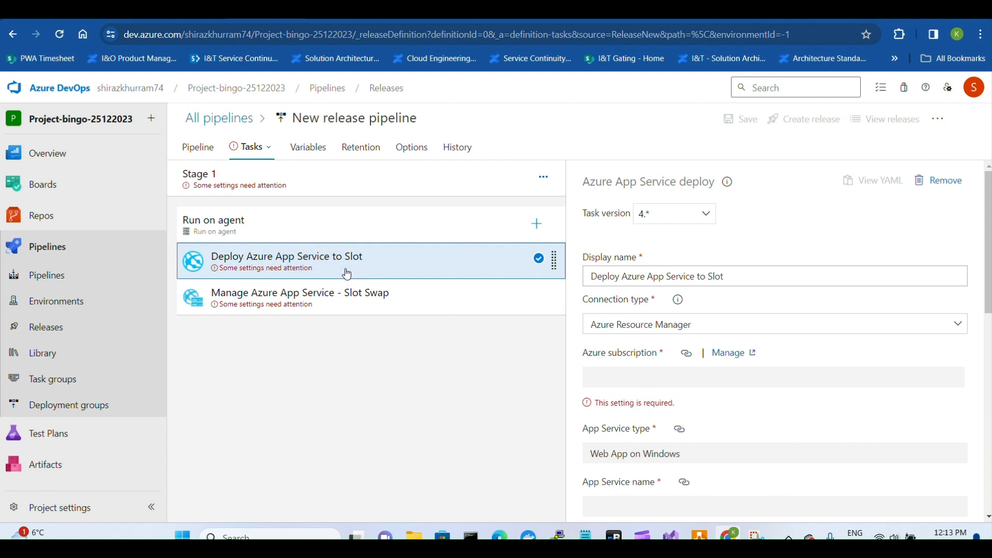
{"action": "left_click", "coordinate": [293, 223]}
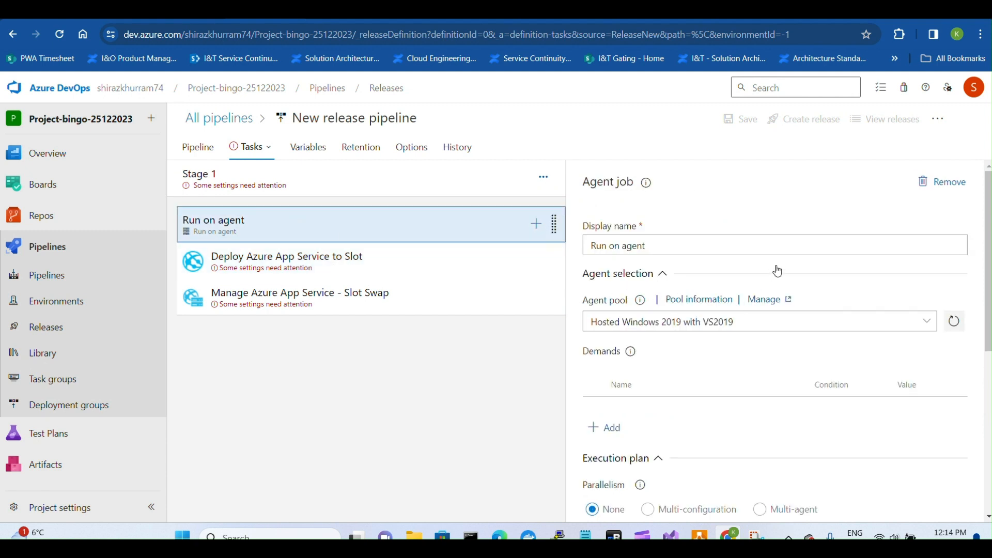
{"action": "left_click", "coordinate": [895, 326]}
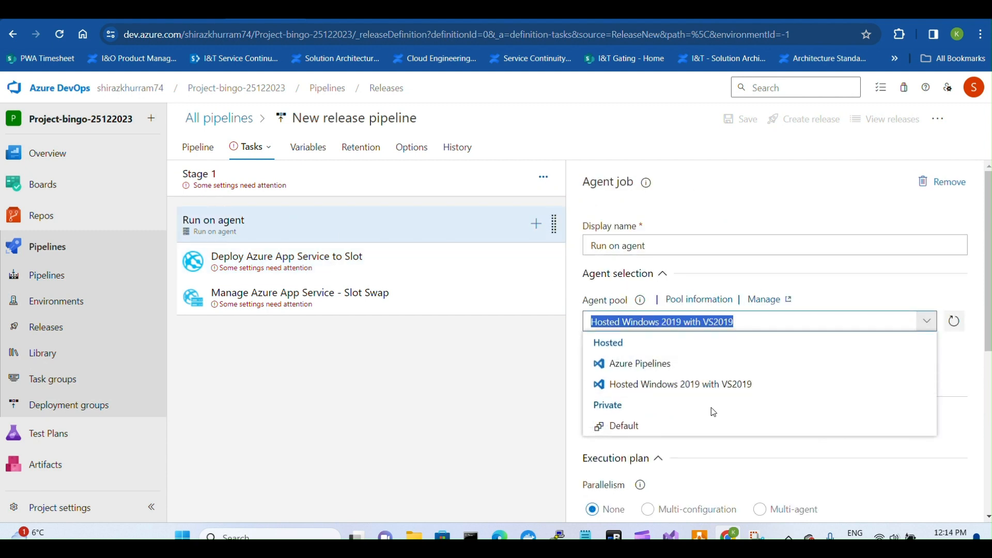
{"action": "left_click", "coordinate": [708, 424]}
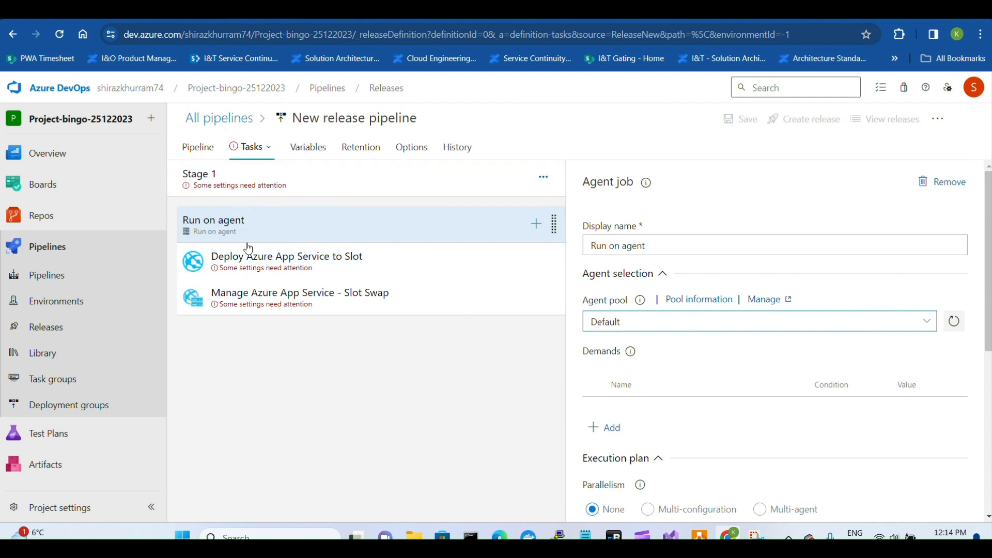
Step: Set Stage 1's Azure subscription parameter to the 28thDec2023_connection service connection
{"action": "left_click", "coordinate": [298, 261]}
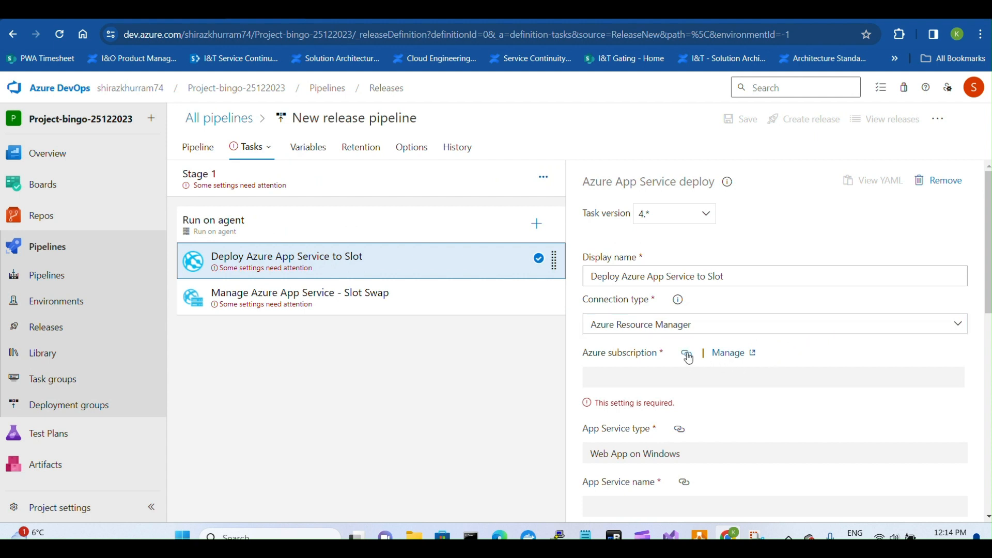
{"action": "mouse_move", "coordinate": [687, 354]}
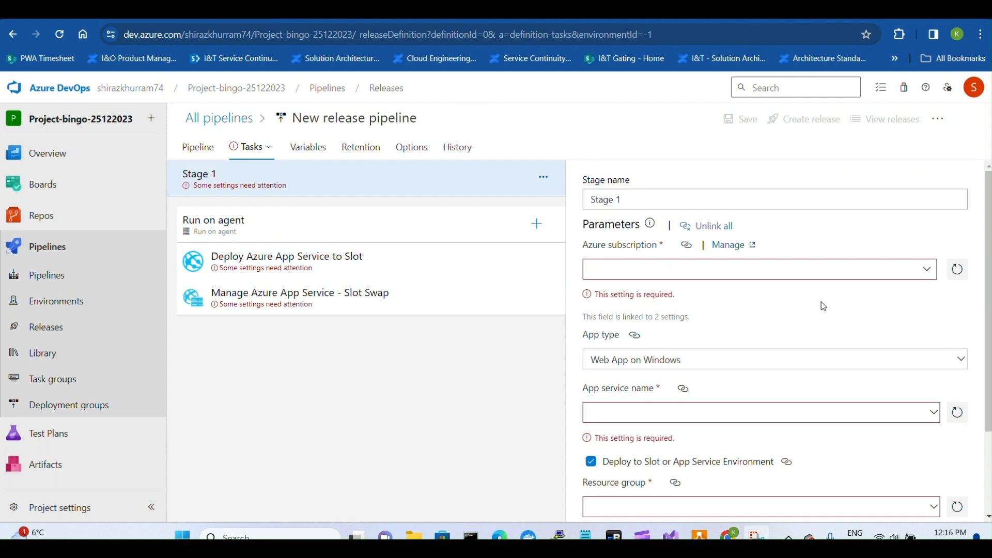
{"action": "left_click", "coordinate": [929, 271]}
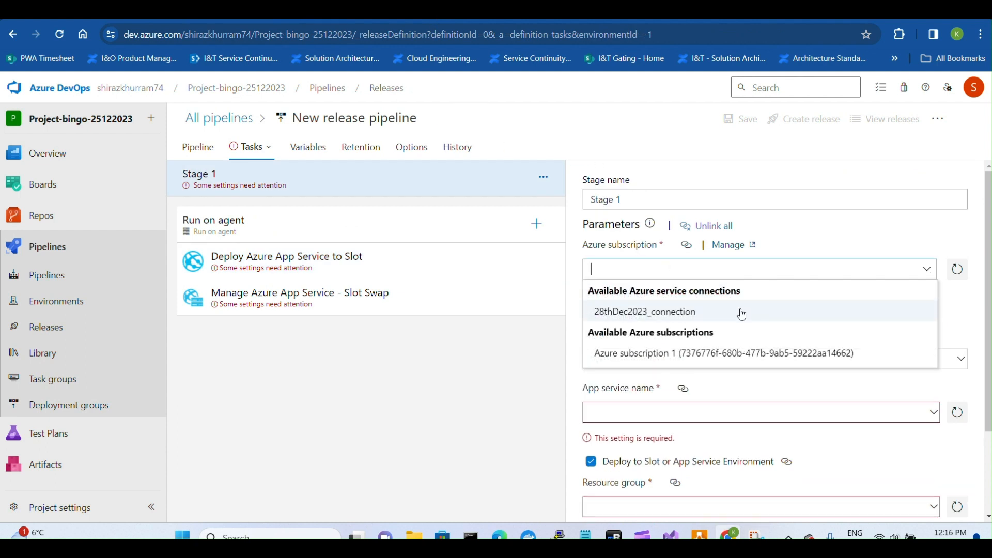
{"action": "left_click", "coordinate": [741, 314]}
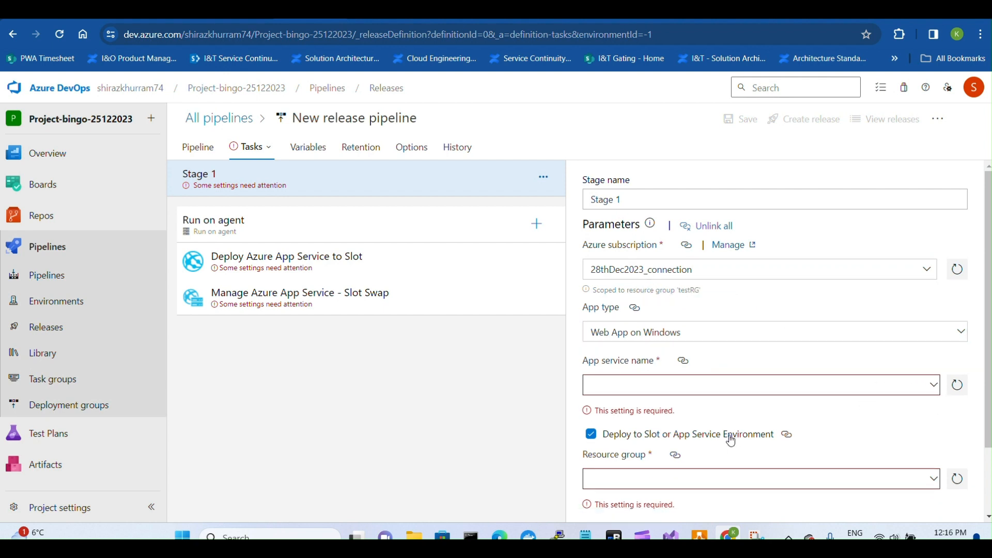
{"action": "left_click", "coordinate": [687, 383]}
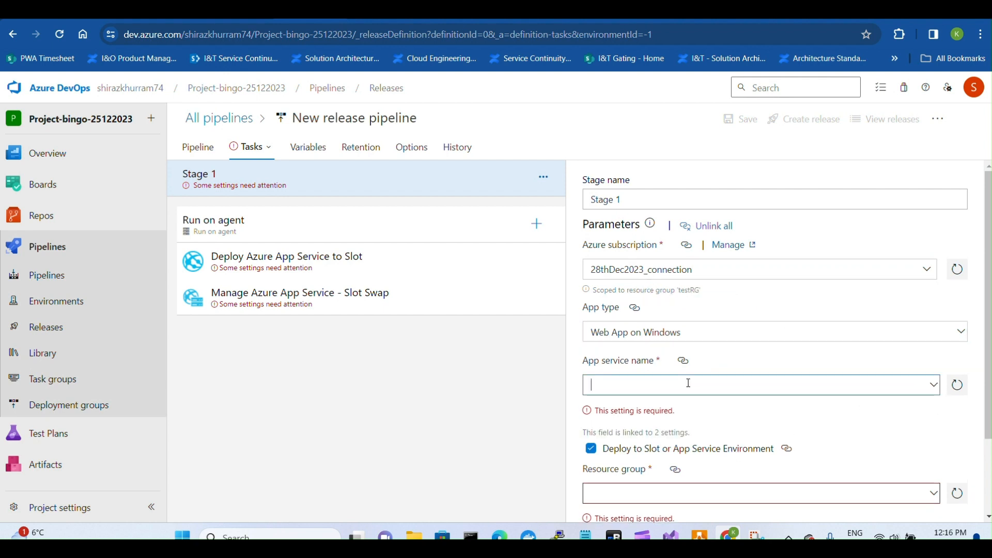
{"action": "left_click", "coordinate": [934, 386]}
{"action": "left_click", "coordinate": [934, 386]}
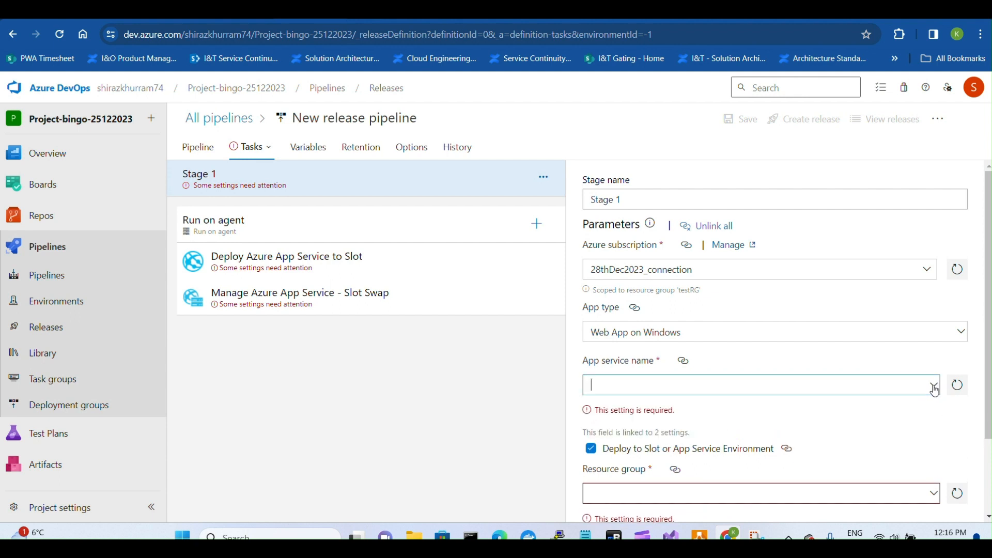
{"action": "left_click", "coordinate": [934, 387]}
{"action": "left_click", "coordinate": [809, 415]}
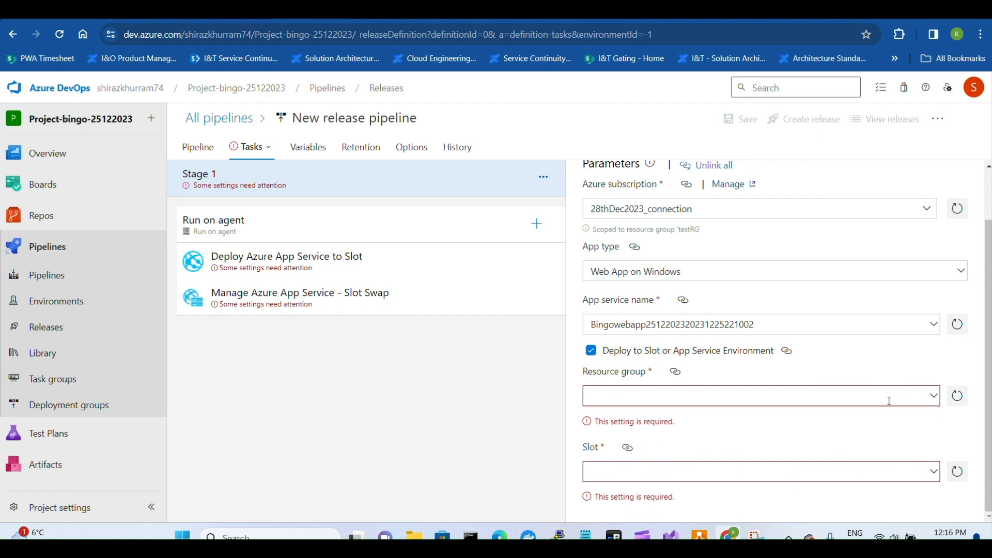
Step: Set the resource group in Stage 1's parameters to testRG
{"action": "left_click", "coordinate": [886, 402]}
{"action": "left_click", "coordinate": [934, 381]}
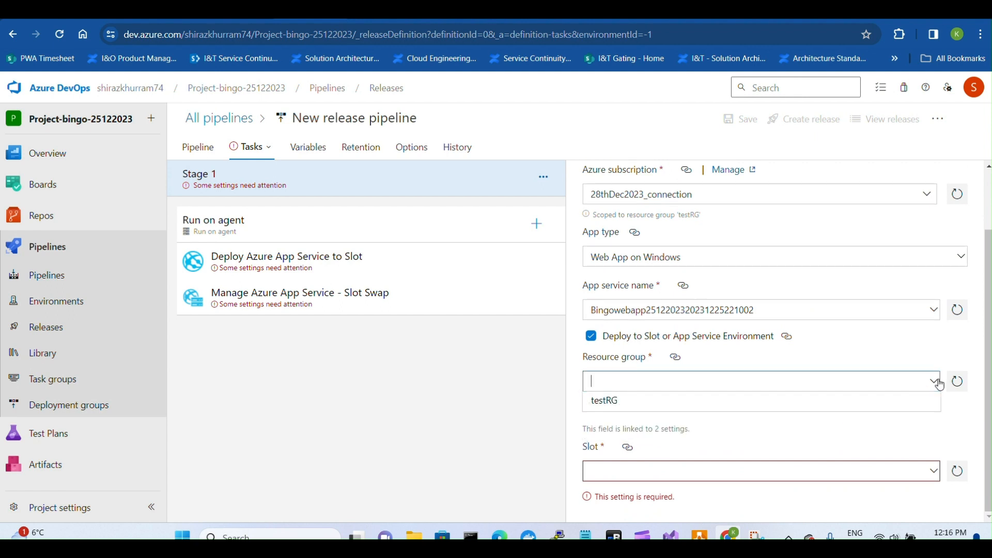
{"action": "left_click", "coordinate": [933, 471]}
{"action": "left_click", "coordinate": [833, 425]}
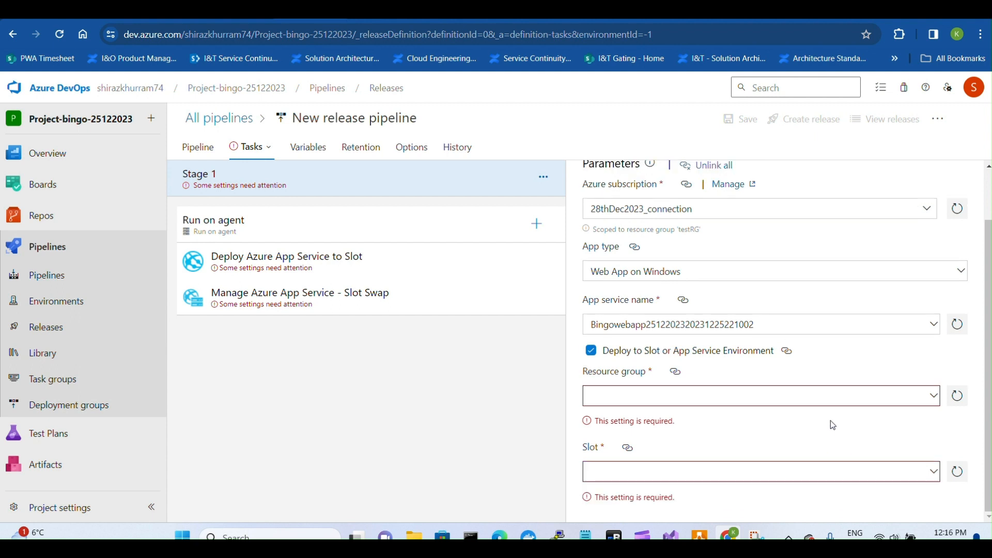
{"action": "left_click", "coordinate": [930, 399]}
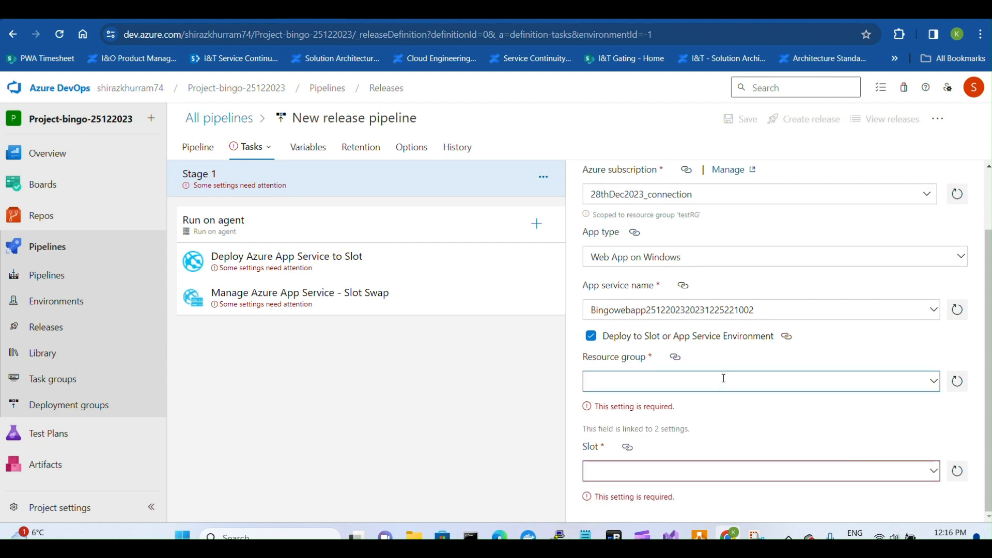
{"action": "type", "text": "testRG"}
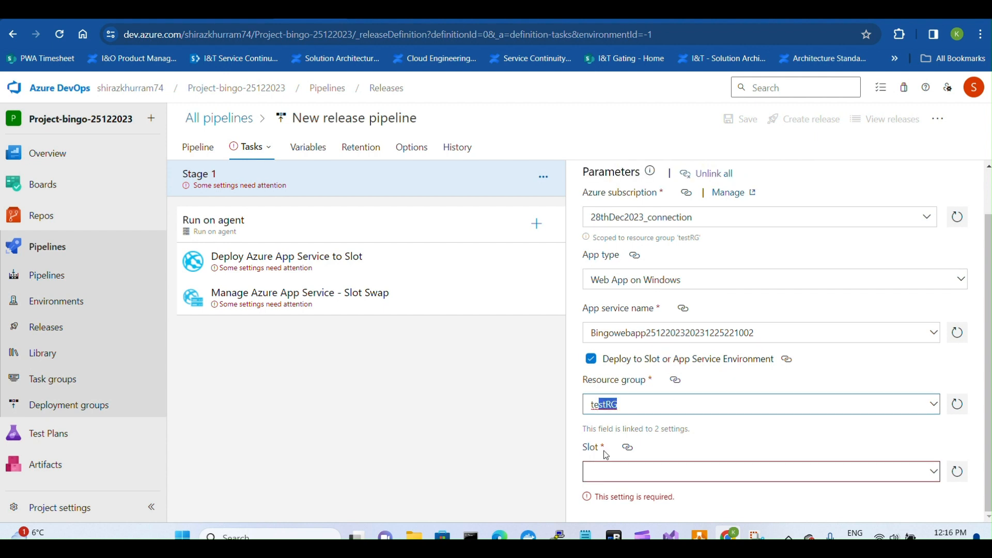
Step: Set the deployment slot in Stage 1's parameters to Staging
{"action": "left_click", "coordinate": [593, 462]}
{"action": "type", "text": "s"}
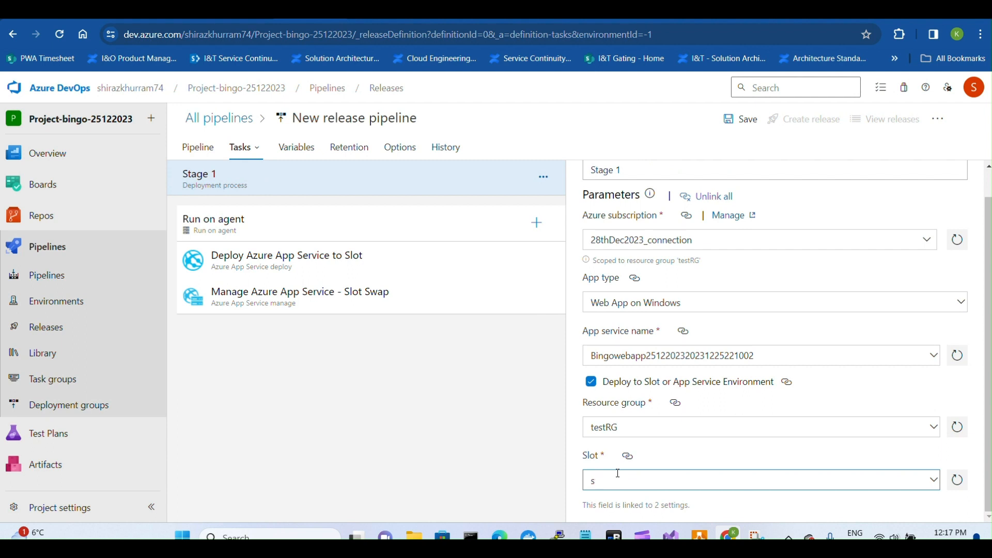
{"action": "key", "text": "BackSpace"}
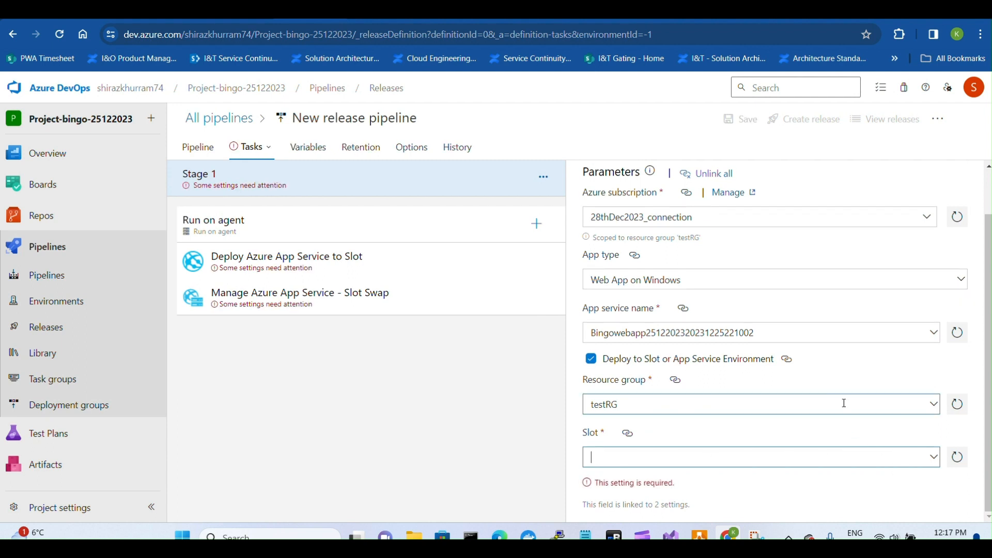
{"action": "left_click", "coordinate": [933, 458]}
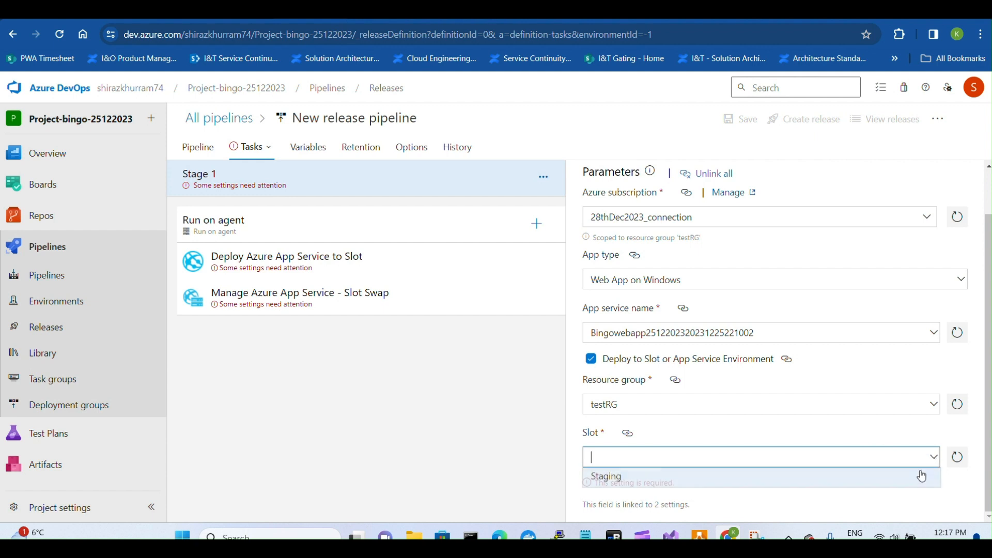
{"action": "left_click", "coordinate": [775, 482]}
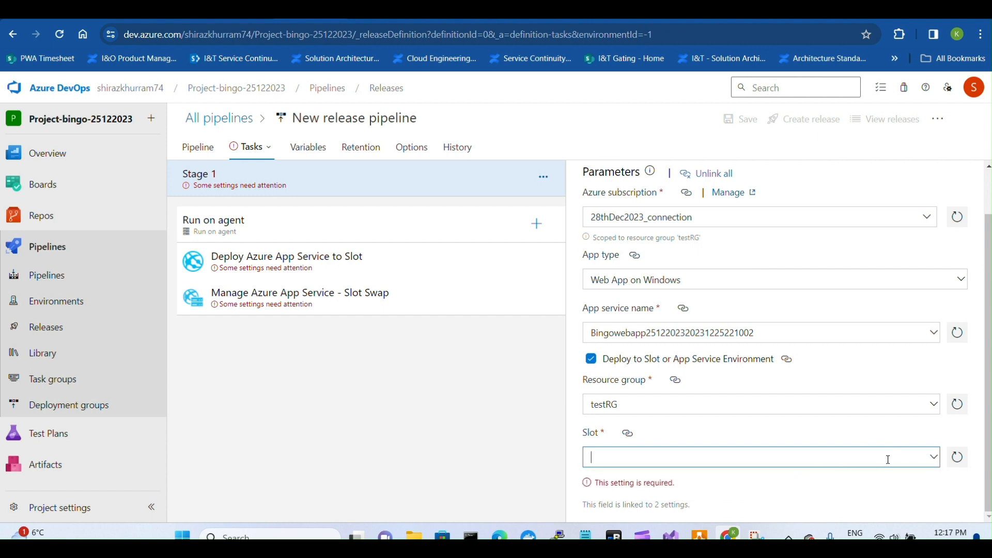
{"action": "left_click", "coordinate": [930, 461]}
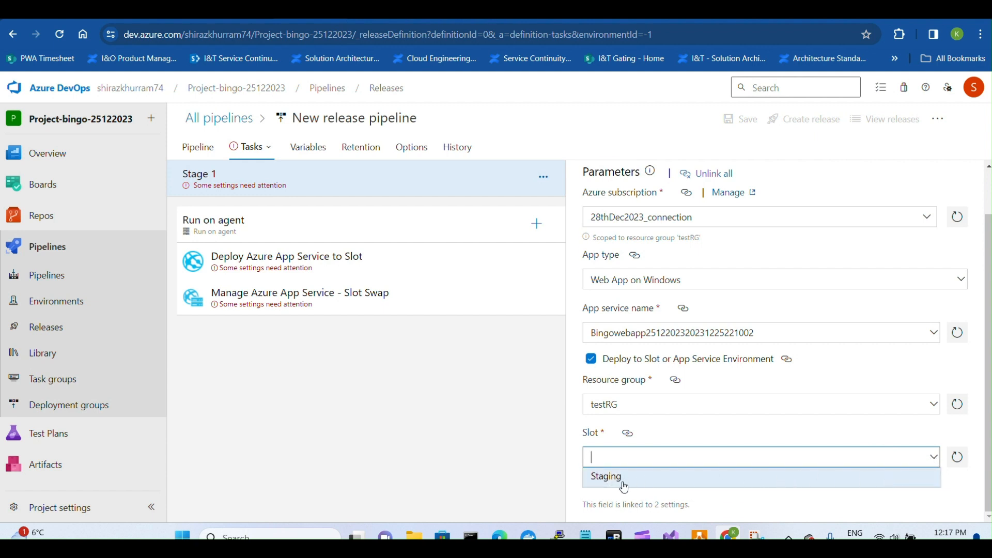
{"action": "left_click", "coordinate": [605, 476]}
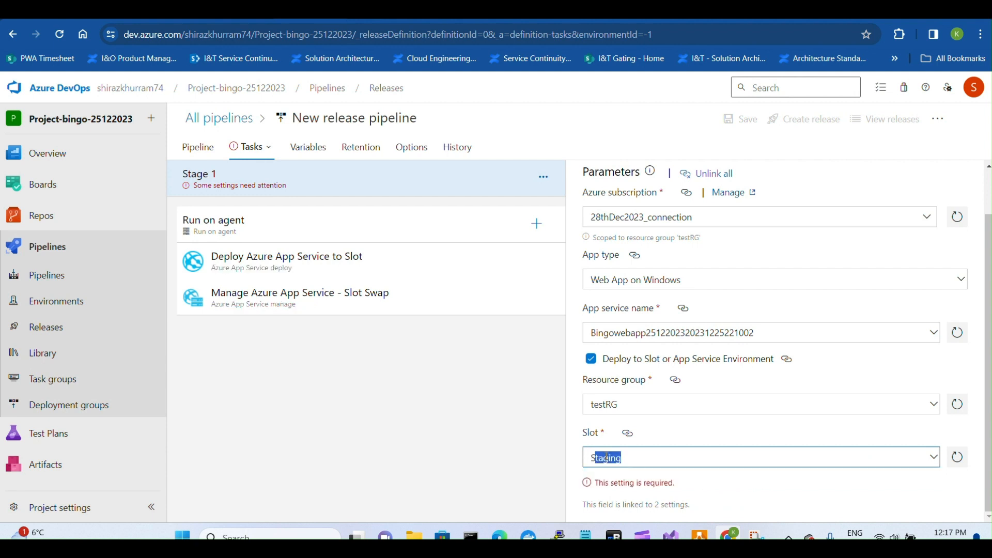
{"action": "left_click", "coordinate": [701, 447]}
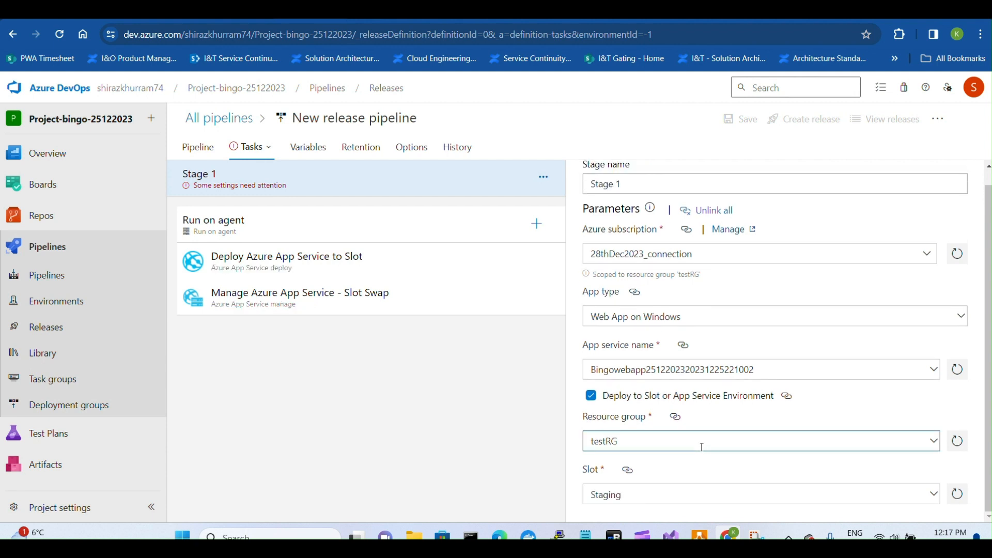
Step: Review the settings of Stage 1, its deploy and slot swap tasks, and the agent job
{"action": "scroll", "coordinate": [737, 410], "scroll_direction": "up", "scroll_amount": 1}
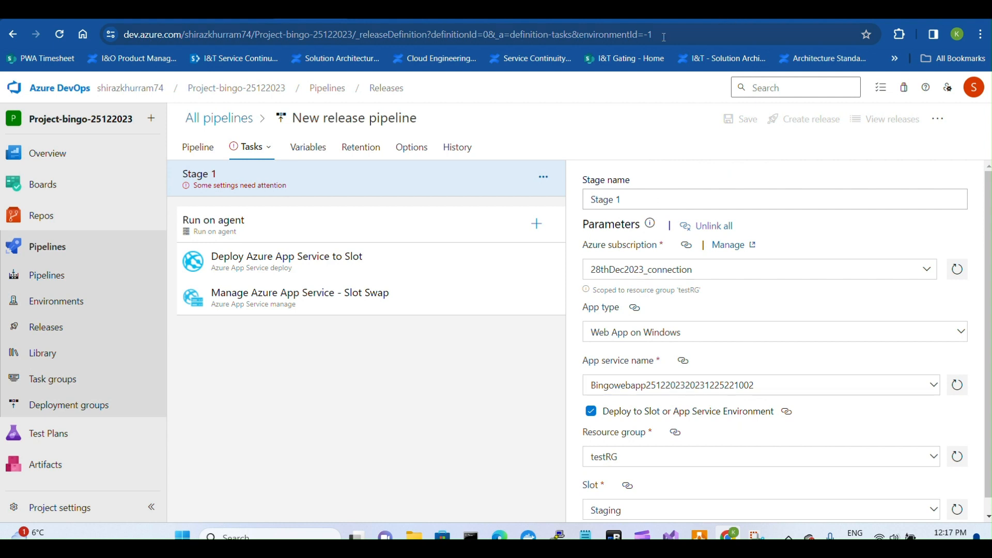
{"action": "left_click", "coordinate": [235, 187]}
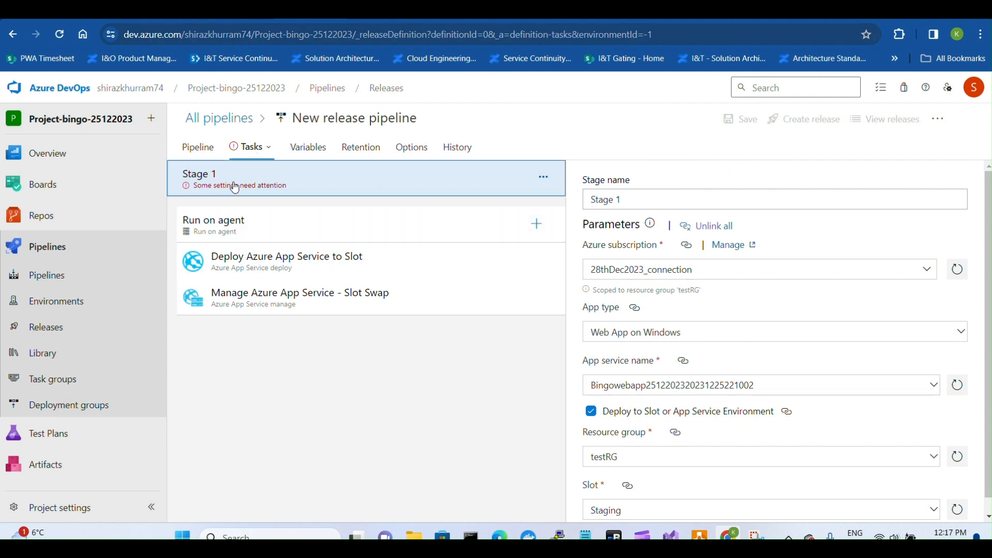
{"action": "left_click", "coordinate": [250, 146]}
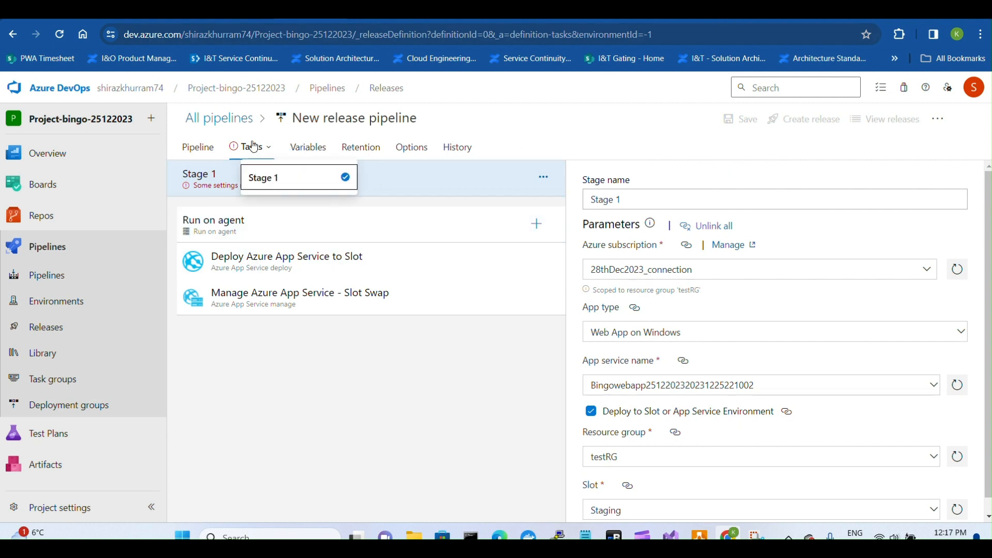
{"action": "left_click", "coordinate": [265, 182]}
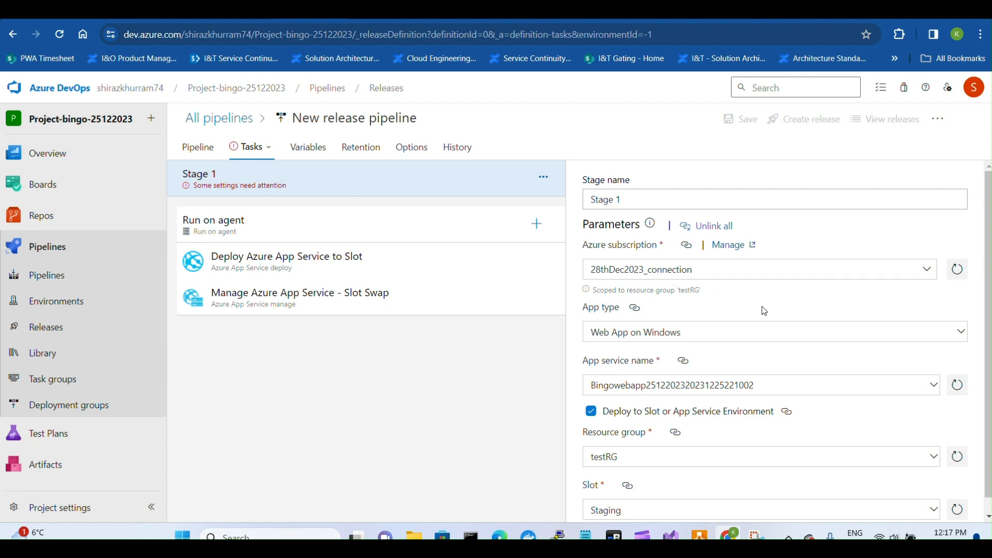
{"action": "scroll", "coordinate": [826, 243], "scroll_direction": "down", "scroll_amount": 1}
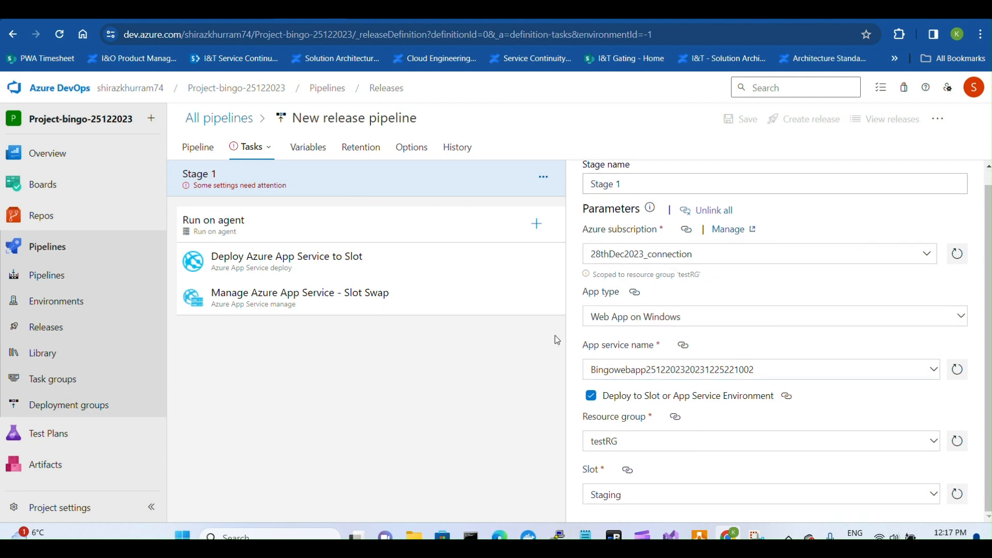
{"action": "left_click", "coordinate": [323, 264]}
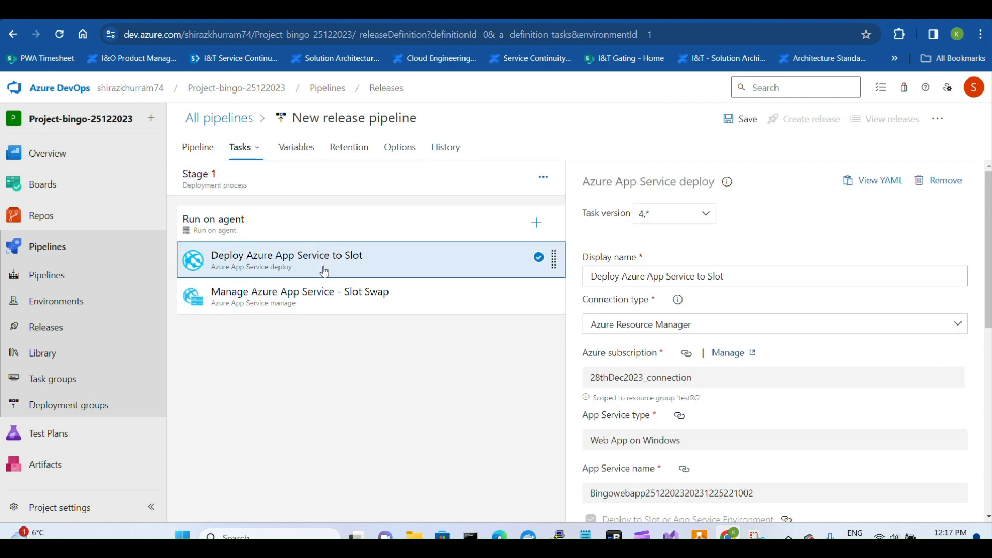
{"action": "left_click", "coordinate": [314, 297]}
{"action": "left_click", "coordinate": [281, 232]}
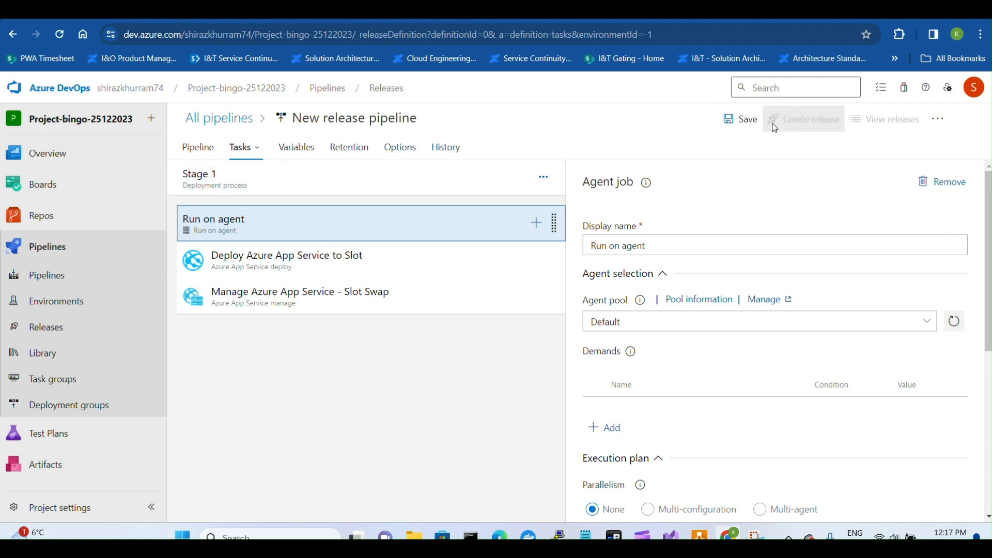
Step: Save the new release pipeline with its Stage 1 configuration and return to the pipeline diagram
{"action": "left_click", "coordinate": [738, 121]}
{"action": "left_click", "coordinate": [556, 375]}
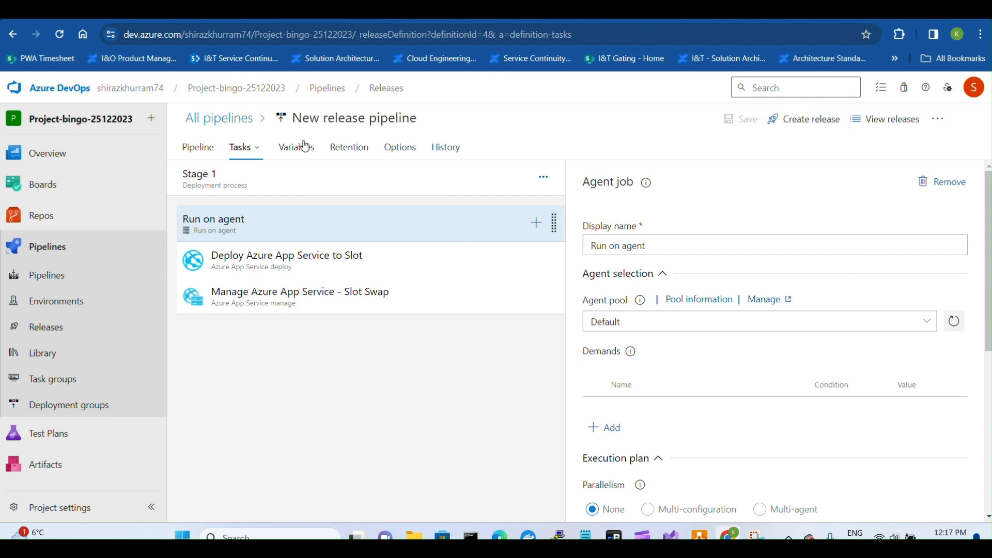
{"action": "left_click", "coordinate": [199, 149]}
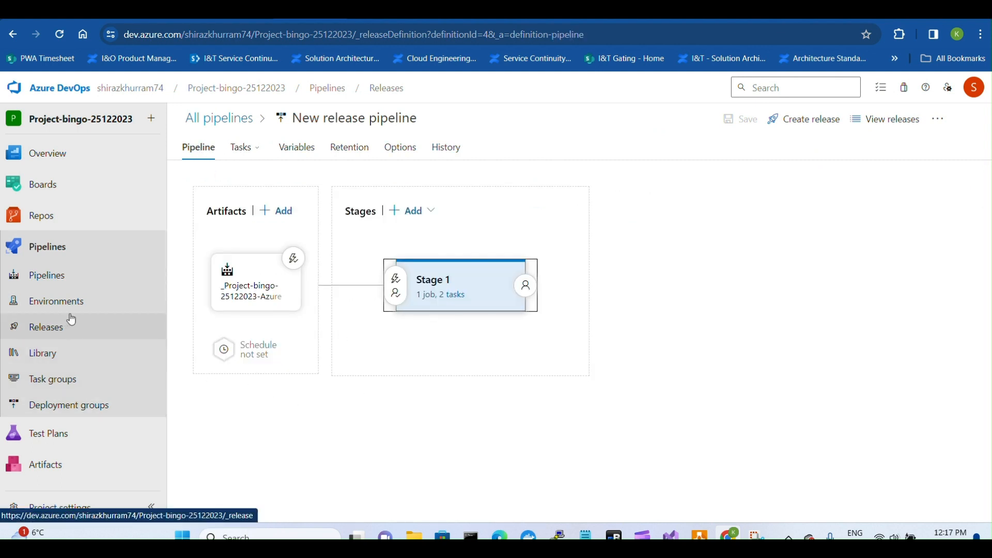
Step: Open the saved release pipeline for editing, rename it 28thDec_release_pipeline and save it
{"action": "left_click", "coordinate": [71, 284]}
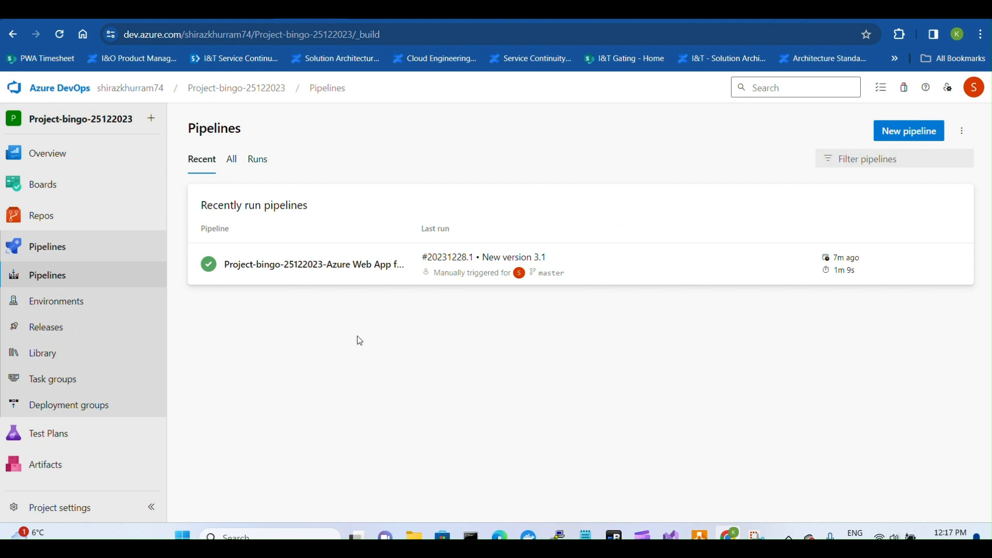
{"action": "left_click", "coordinate": [91, 328]}
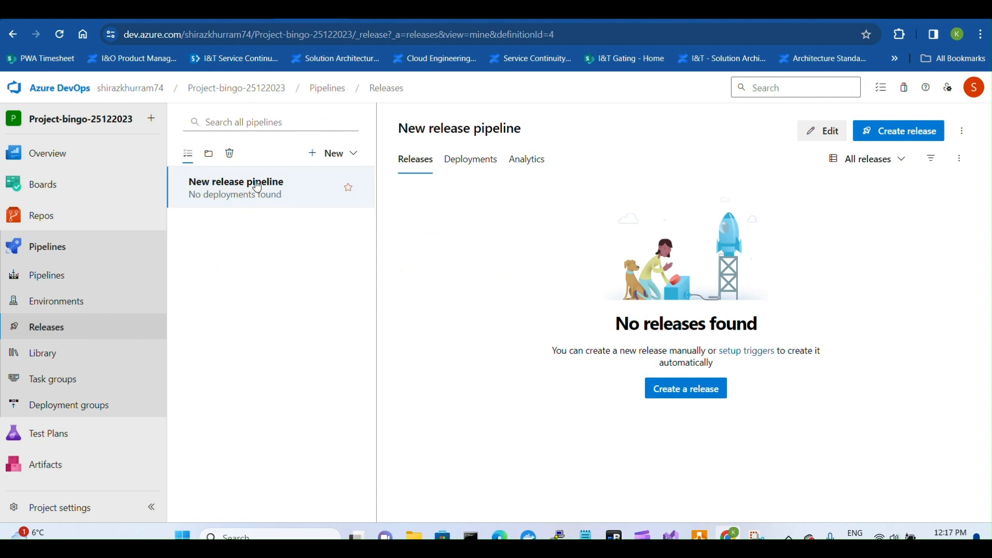
{"action": "left_click", "coordinate": [816, 131]}
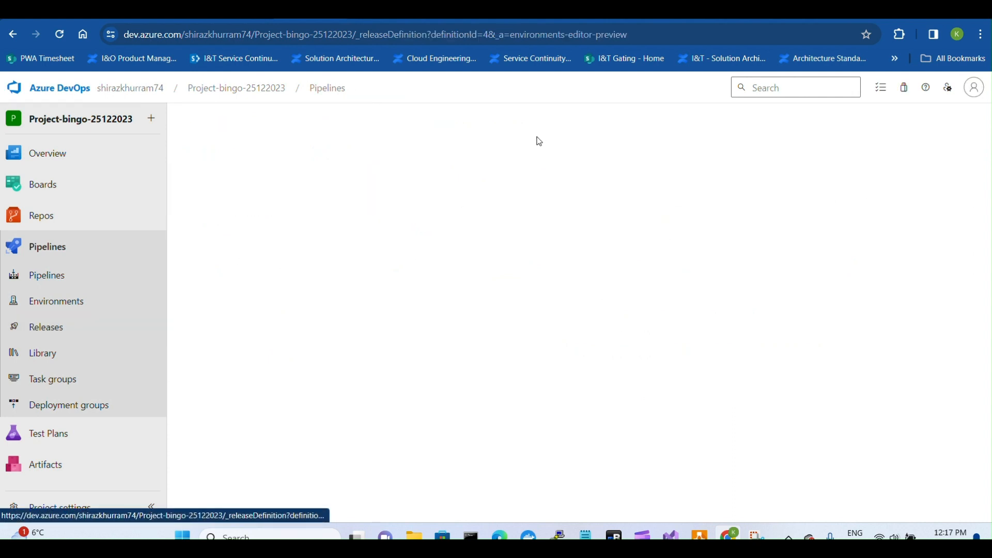
{"action": "left_click", "coordinate": [349, 120]}
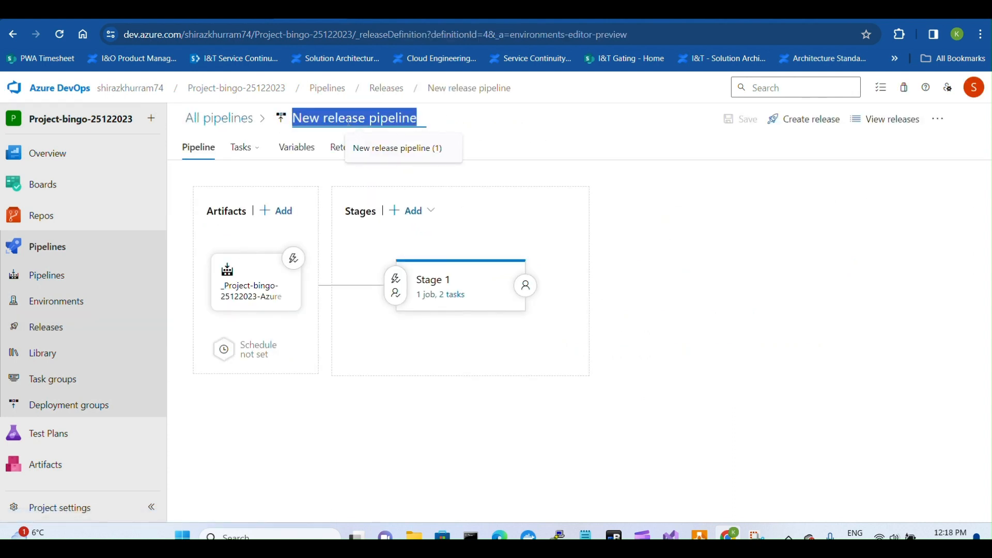
{"action": "key", "text": "BackSpace"}
{"action": "type", "text": "2"}
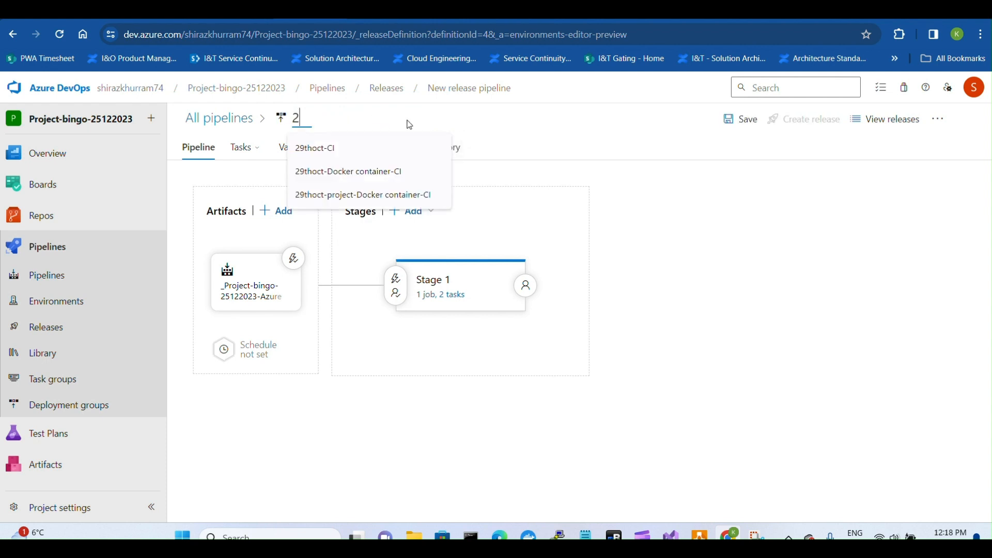
{"action": "type", "text": "8thDec"}
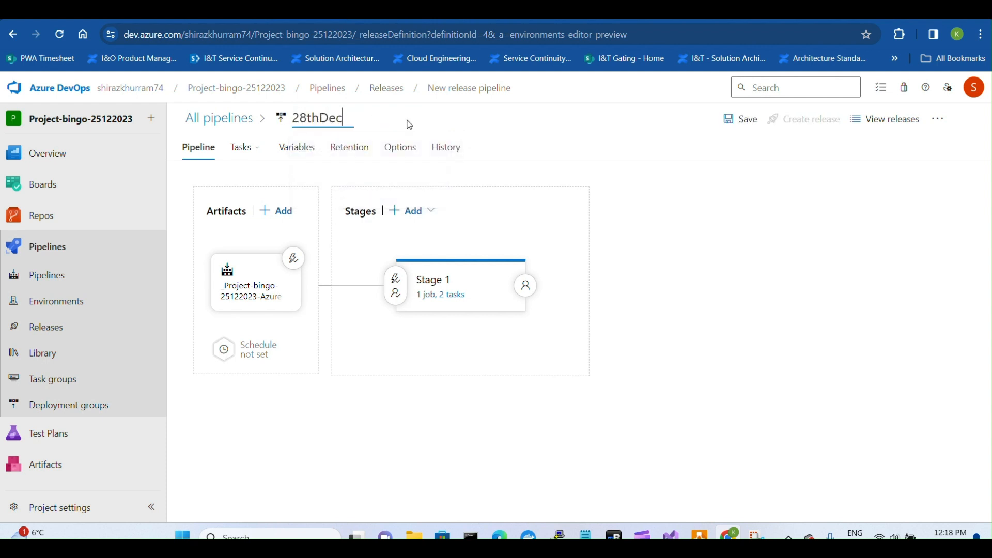
{"action": "type", "text": "_release_pipeline"}
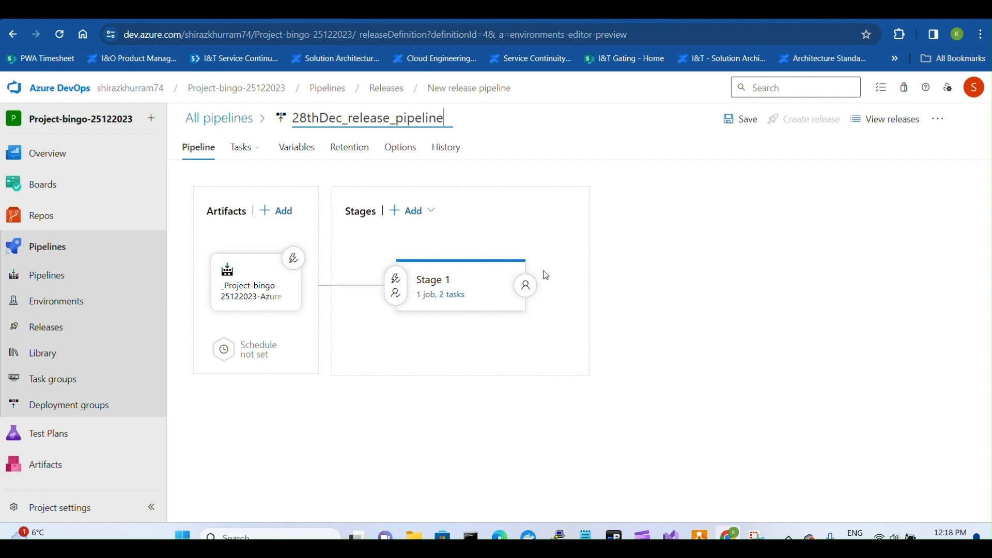
{"action": "left_click", "coordinate": [501, 419]}
{"action": "left_click", "coordinate": [738, 122]}
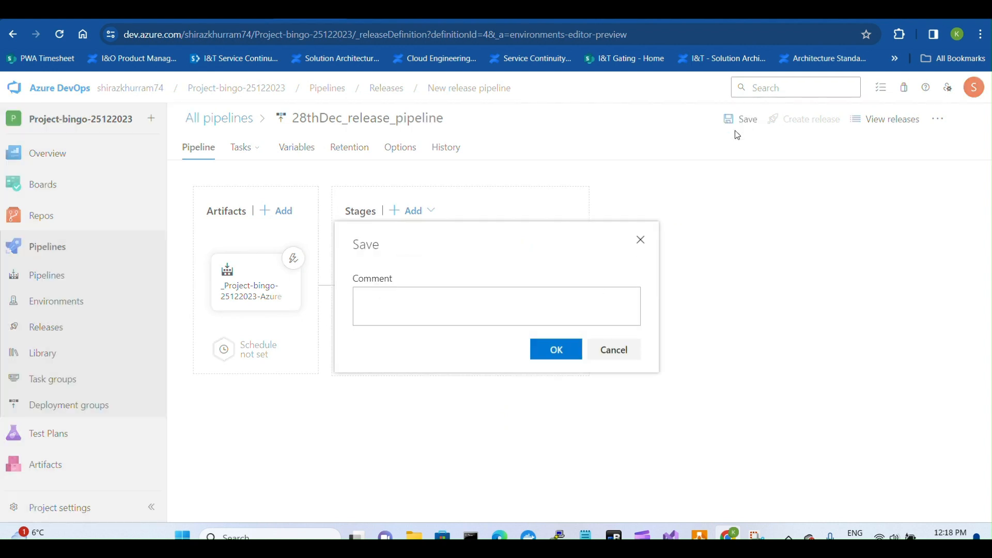
{"action": "left_click", "coordinate": [571, 351]}
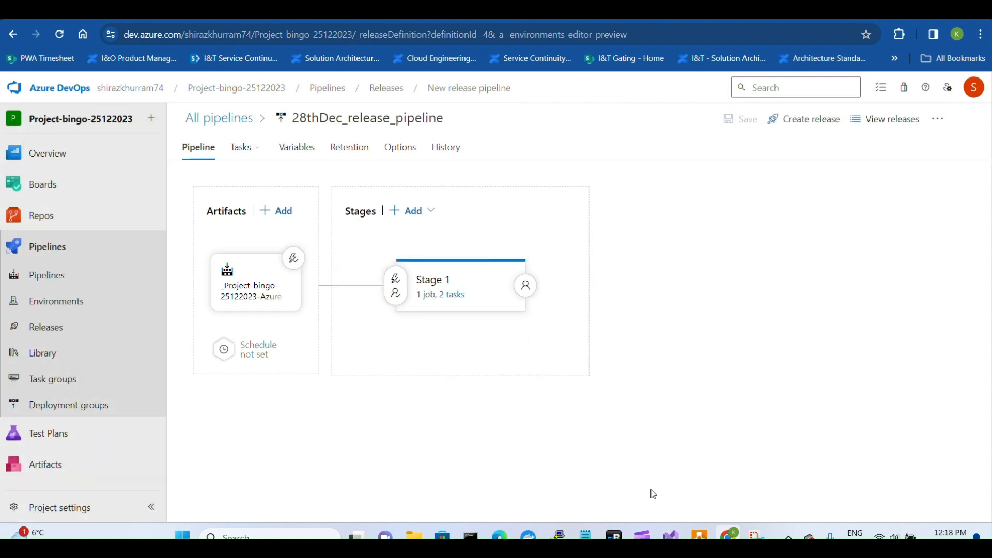
Step: Switch to Visual Studio, change the version in the Index.cshtml welcome text to V3.2 and save the file
{"action": "mouse_move", "coordinate": [670, 535]}
{"action": "left_click", "coordinate": [699, 491]}
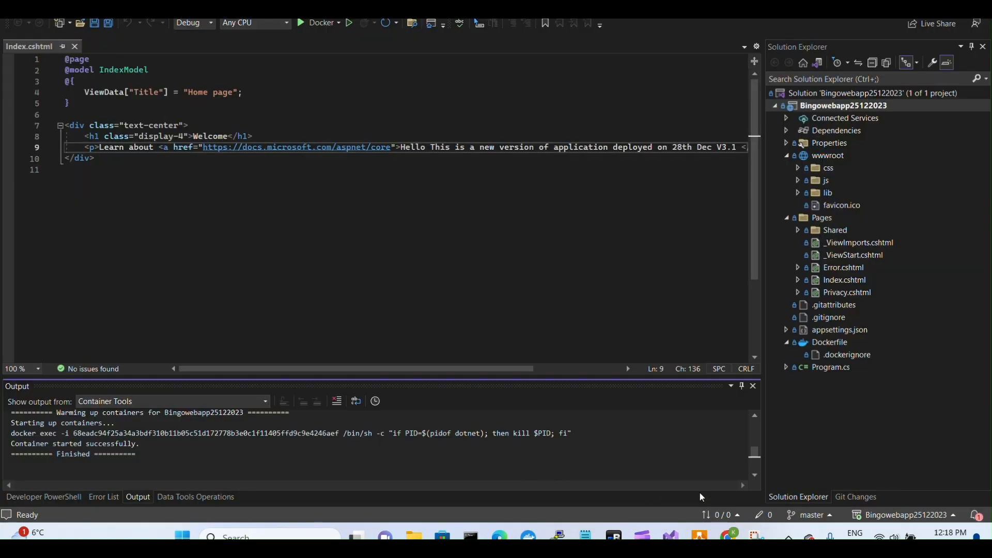
{"action": "left_click", "coordinate": [540, 148]}
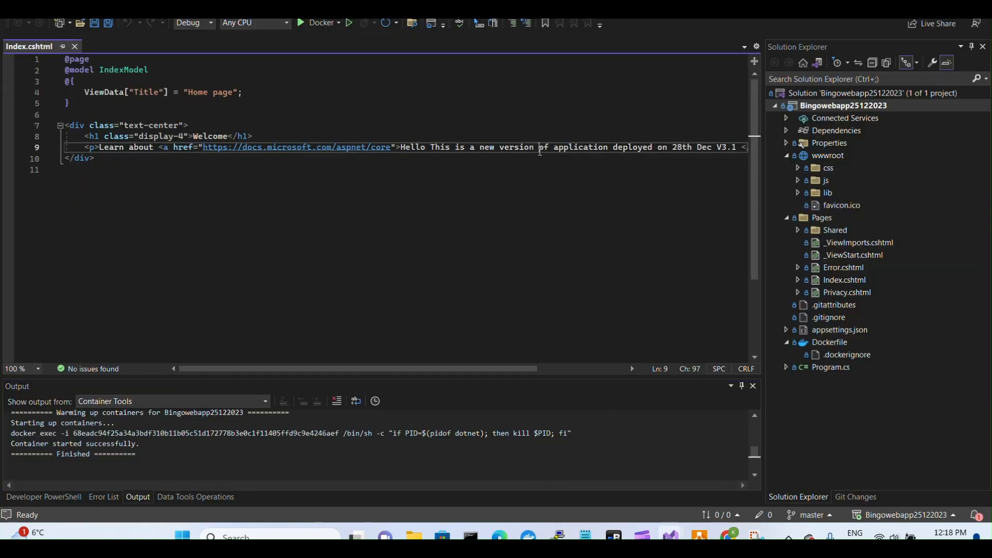
{"action": "key", "text": "Right"}
{"action": "key", "text": "Right"}
{"action": "key", "text": "Right"}
{"action": "key", "text": "Right"}
{"action": "key", "text": "Right"}
{"action": "key", "text": "Right"}
{"action": "key", "text": "Right"}
{"action": "key", "text": "Right"}
{"action": "key", "text": "Right"}
{"action": "key", "text": "BackSpace"}
{"action": "left_click", "coordinate": [94, 23]}
Step: Commit all project changes with the message "This is version 3.2 of our application" and sync them with the remote repository
{"action": "left_click", "coordinate": [836, 107]}
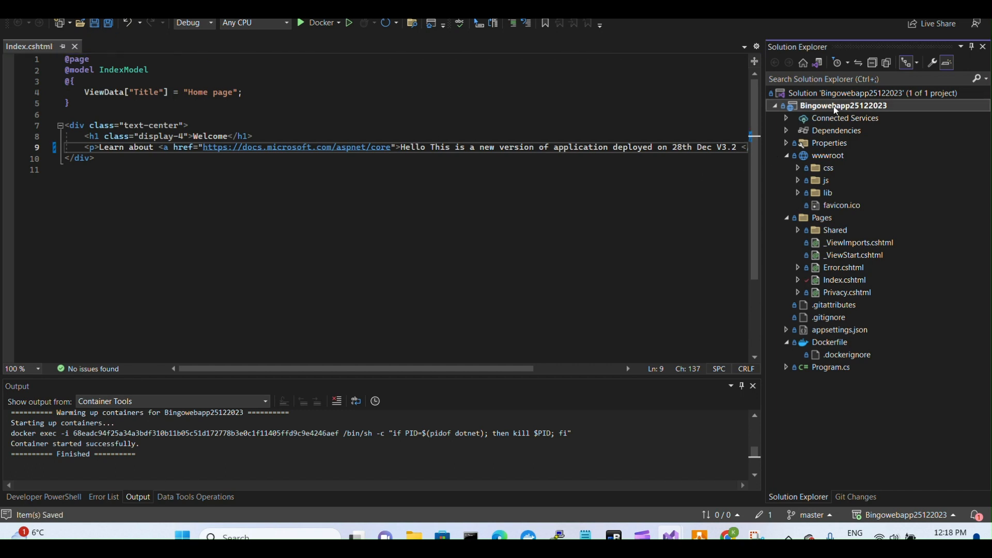
{"action": "right_click", "coordinate": [835, 108]}
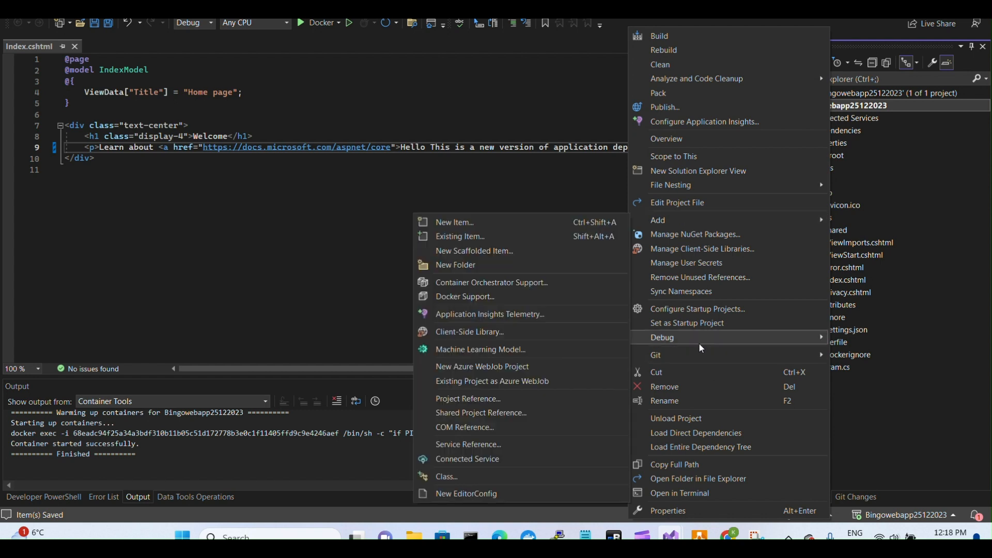
{"action": "mouse_move", "coordinate": [699, 354]}
{"action": "left_click", "coordinate": [563, 354]}
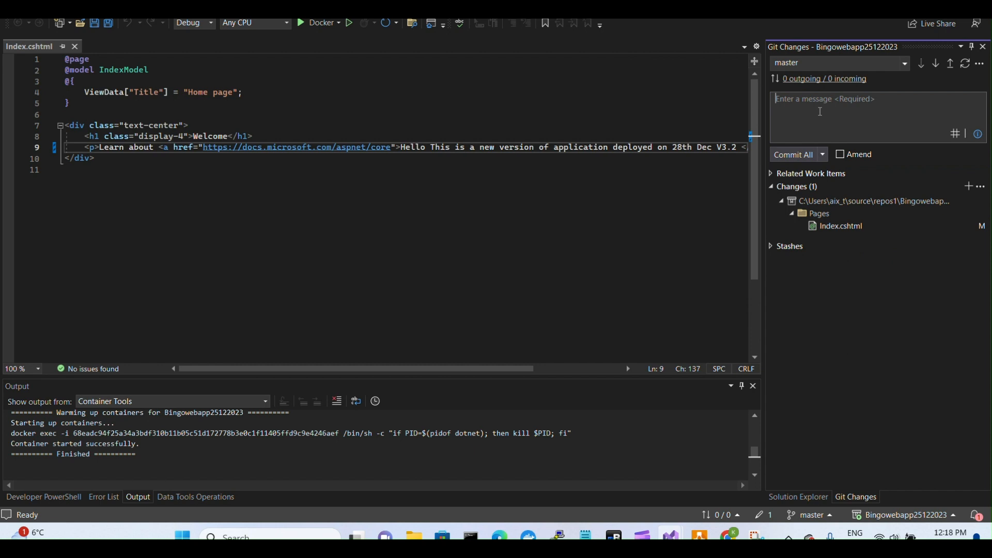
{"action": "type", "text": "T"}
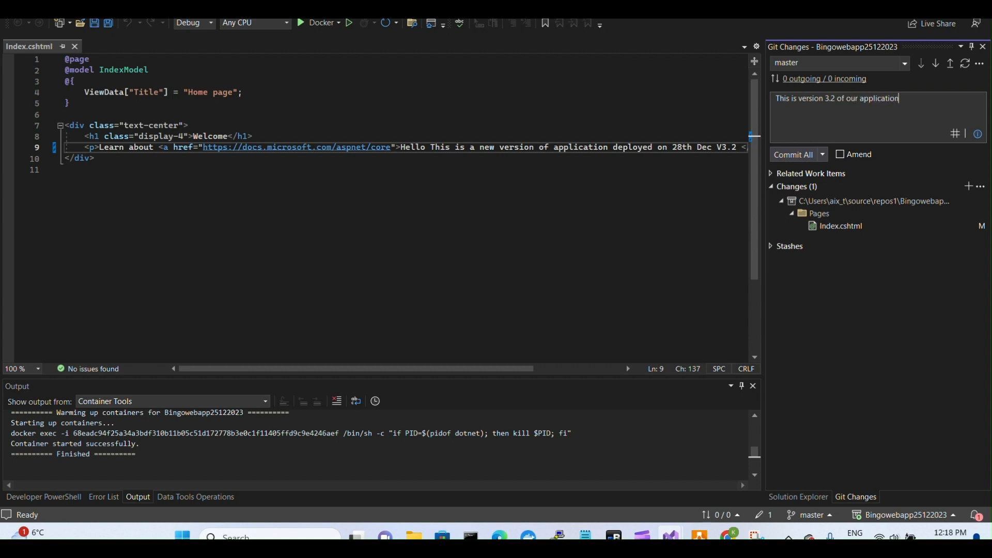
{"action": "left_click", "coordinate": [790, 154]}
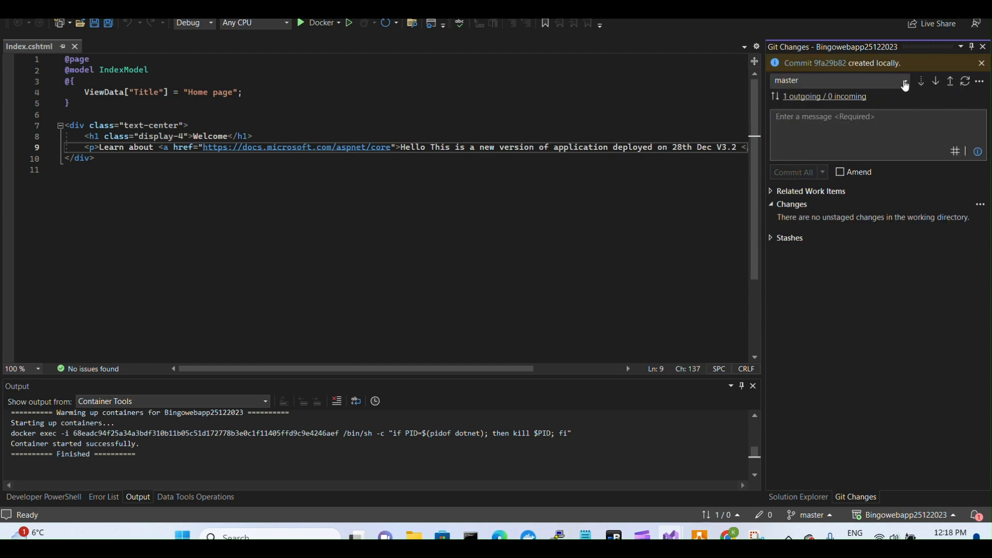
{"action": "left_click", "coordinate": [966, 82]}
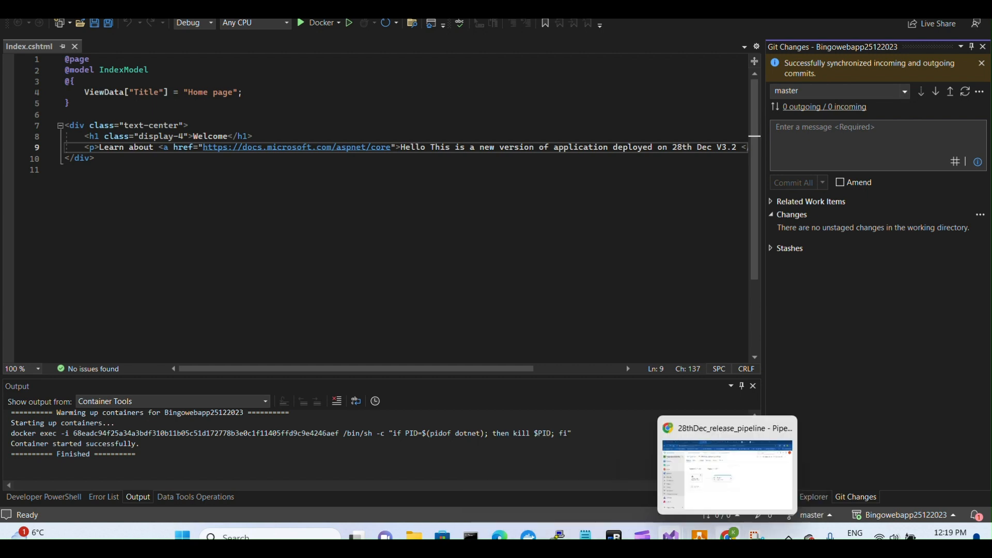
Step: Switch to Azure DevOps in Chrome and follow the Agent job 1 log of the CI run for version 3.2
{"action": "left_click", "coordinate": [728, 536]}
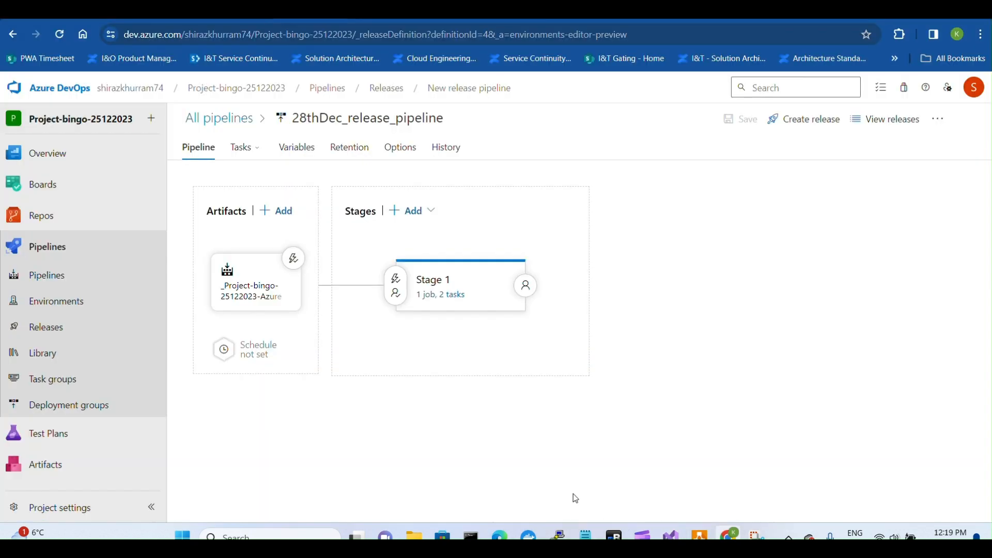
{"action": "left_click", "coordinate": [66, 265]}
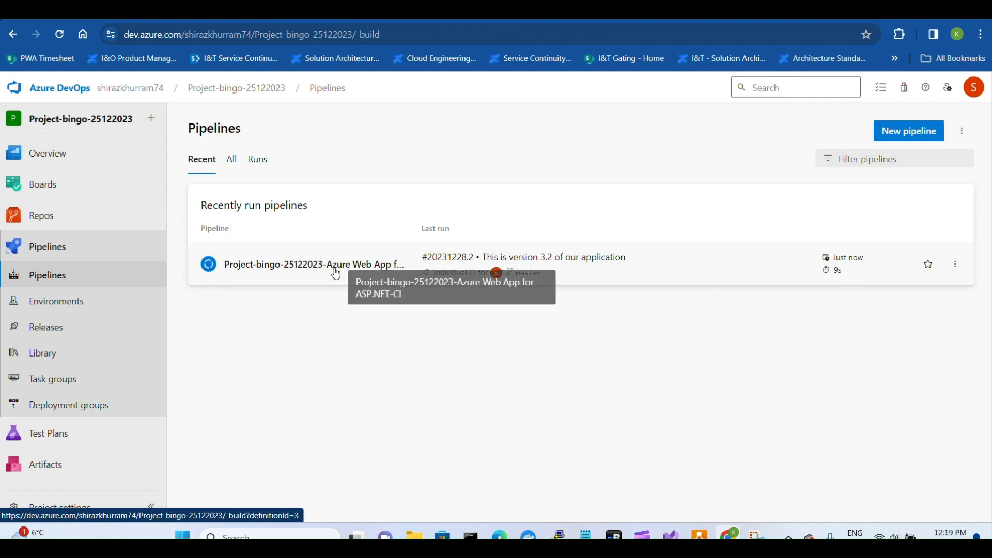
{"action": "left_click", "coordinate": [336, 272]}
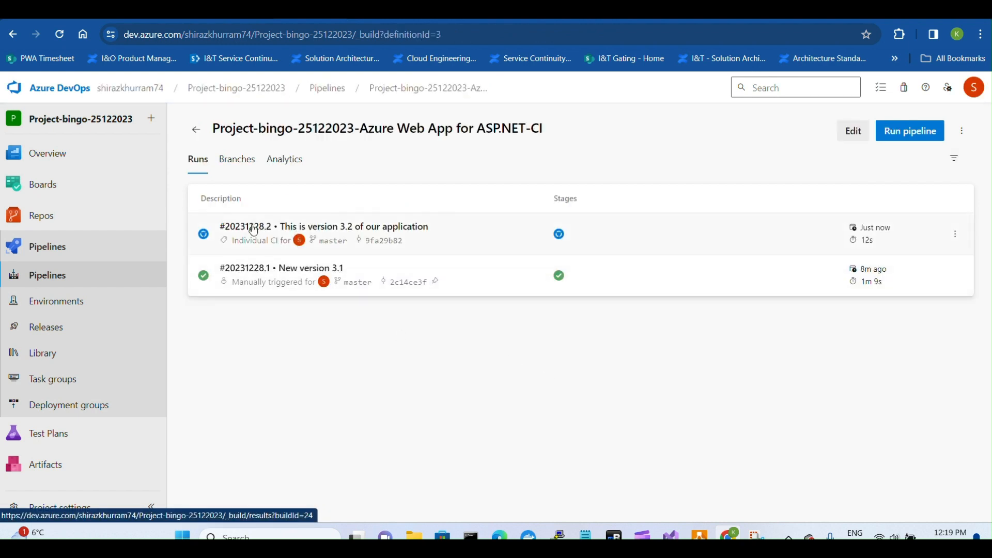
{"action": "left_click", "coordinate": [254, 231]}
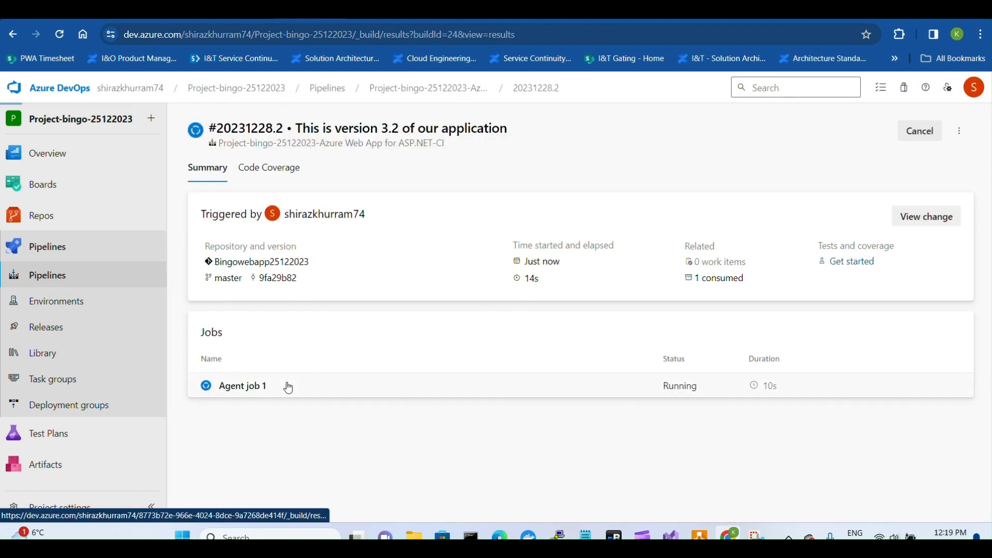
{"action": "left_click", "coordinate": [288, 387]}
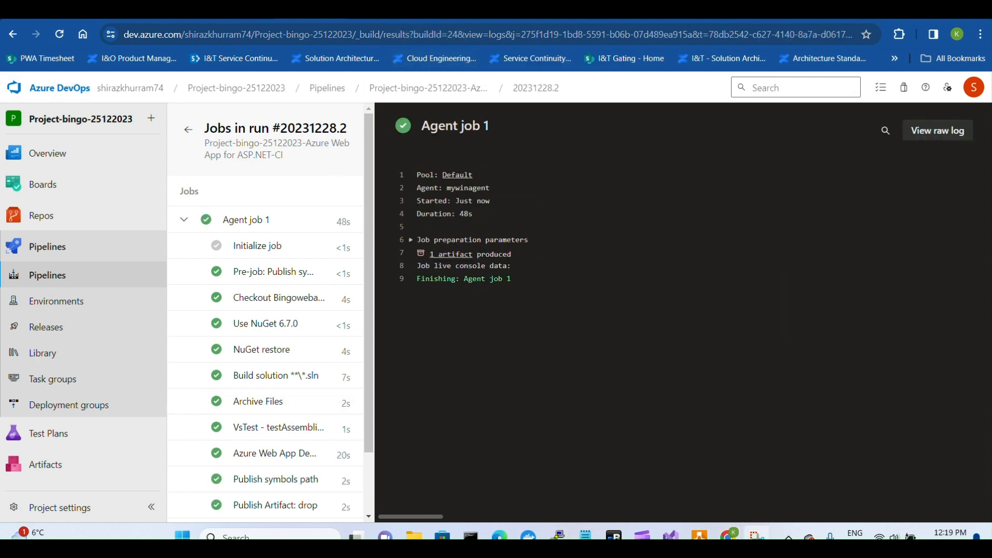
Step: Switch to Gmail and read the topmost Azure DevOps build notification email
{"action": "left_click", "coordinate": [47, 19]}
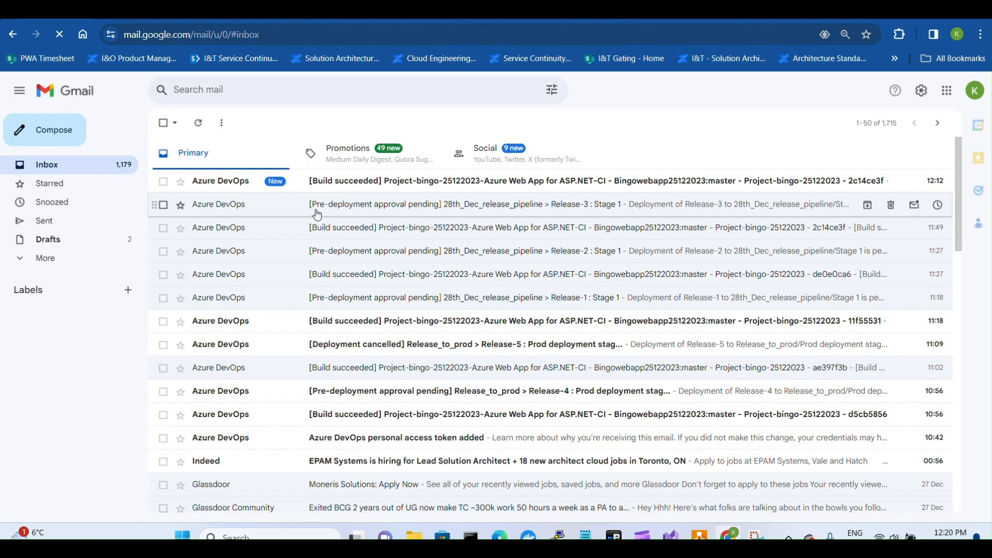
{"action": "left_click", "coordinate": [395, 187]}
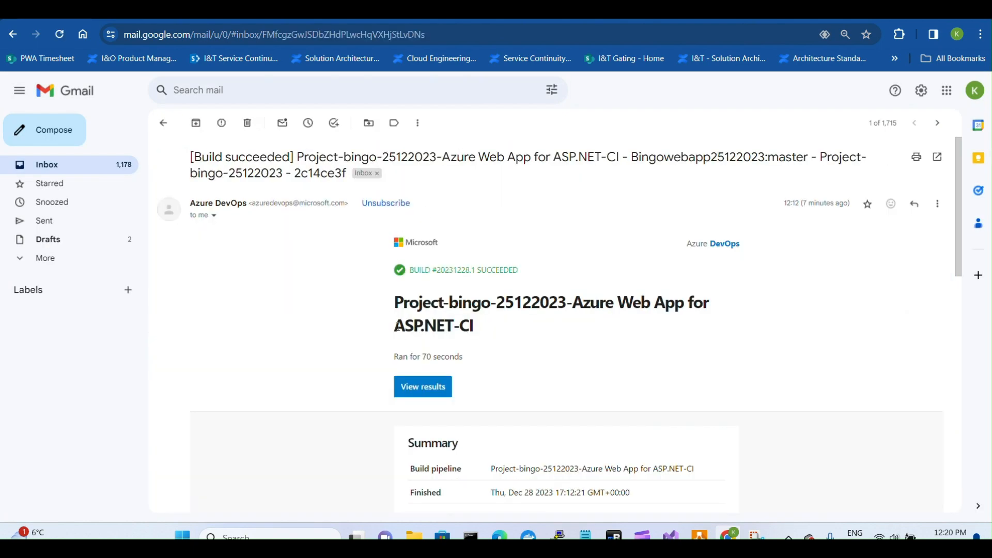
{"action": "scroll", "coordinate": [552, 385], "scroll_direction": "down", "scroll_amount": 2}
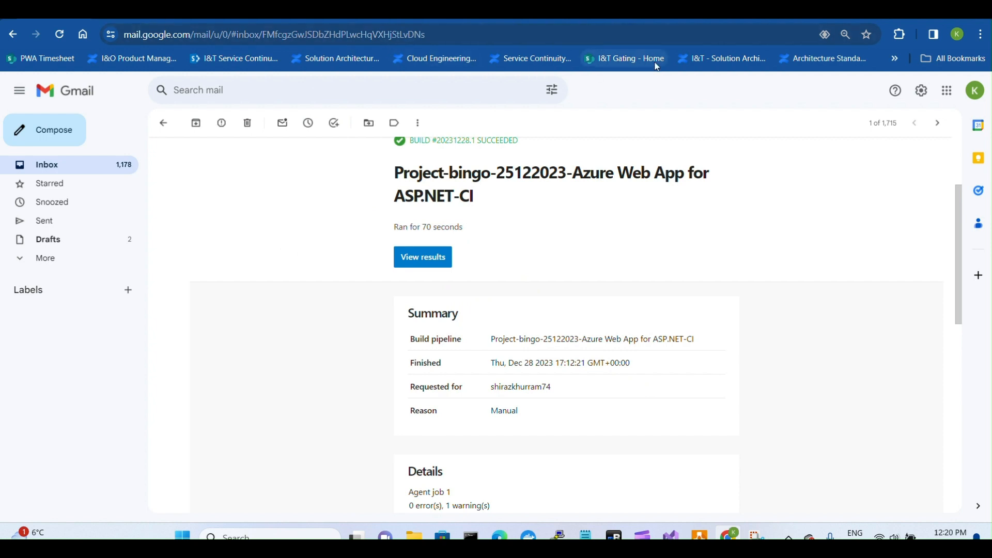
Step: Open the Azure portal home in a separate tab and show the web app's Staging slot overview
{"action": "left_click", "coordinate": [155, 13]}
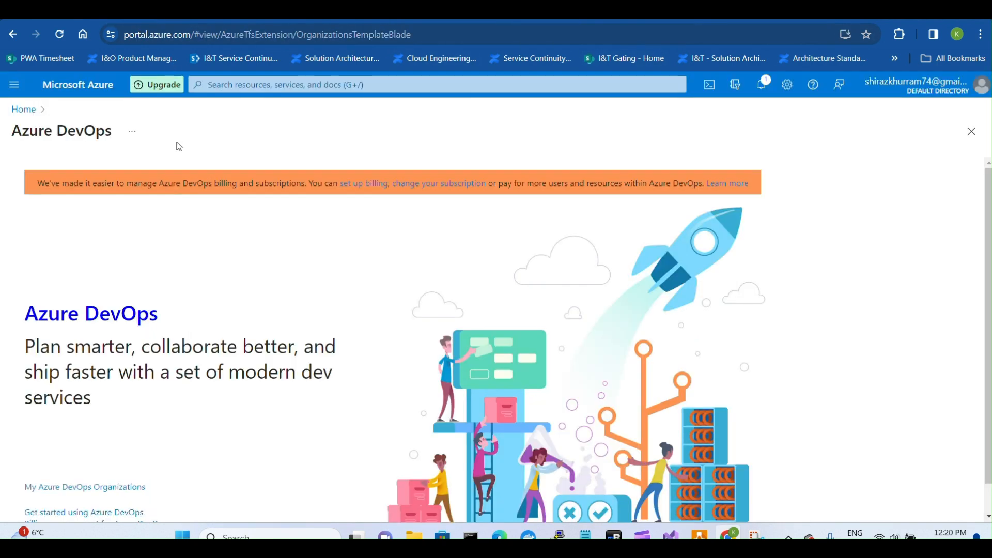
{"action": "right_click", "coordinate": [20, 120]}
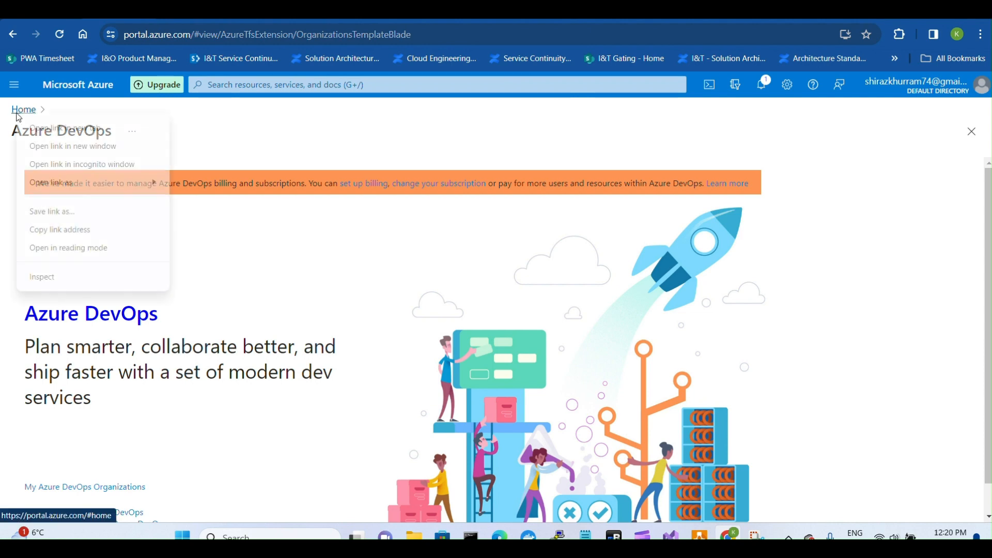
{"action": "left_click", "coordinate": [39, 126]}
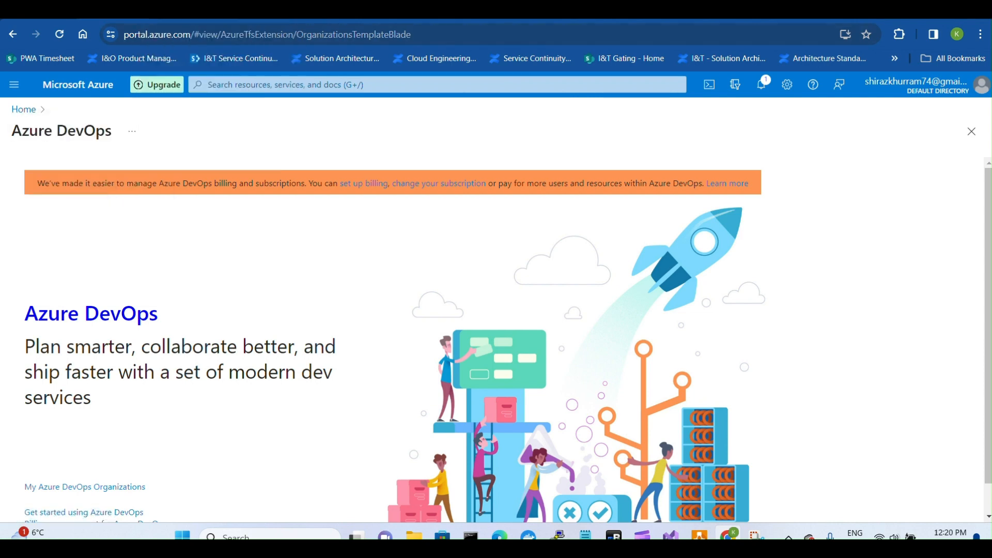
{"action": "left_click", "coordinate": [173, 14]}
{"action": "left_click", "coordinate": [445, 230]}
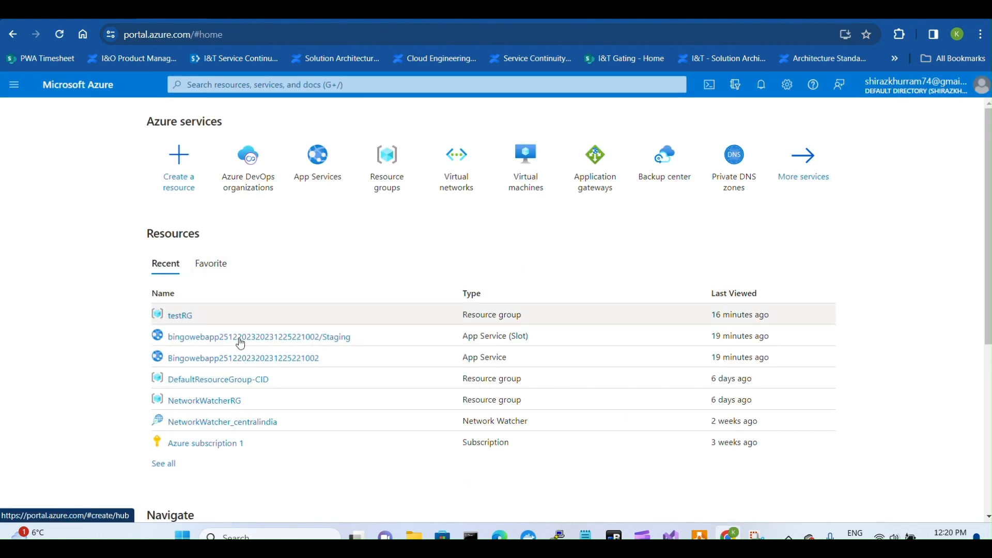
{"action": "left_click", "coordinate": [254, 336]}
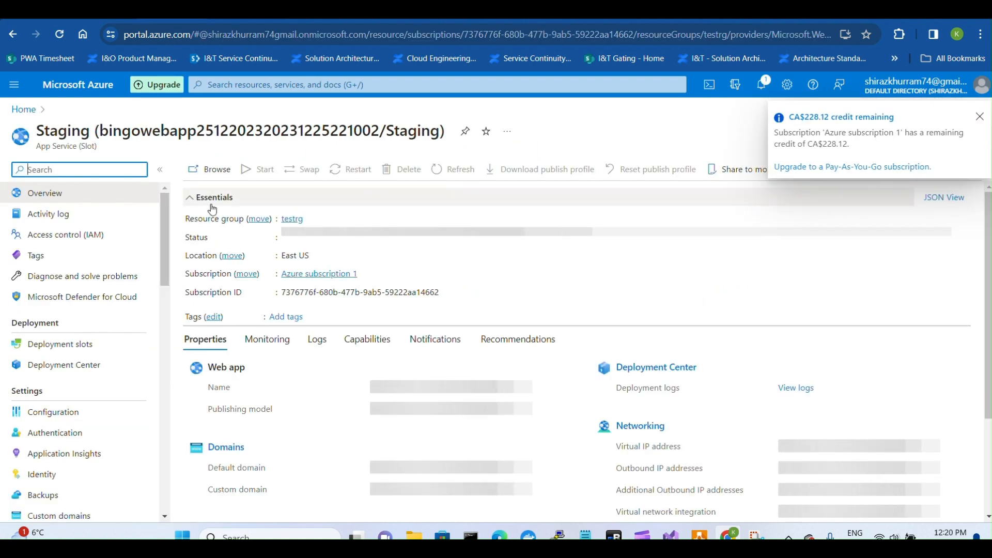
Step: Browse to the Staging slot's site, continuing past the browser's security warning, to check the deployed version
{"action": "left_click", "coordinate": [203, 170]}
{"action": "left_click", "coordinate": [323, 388]}
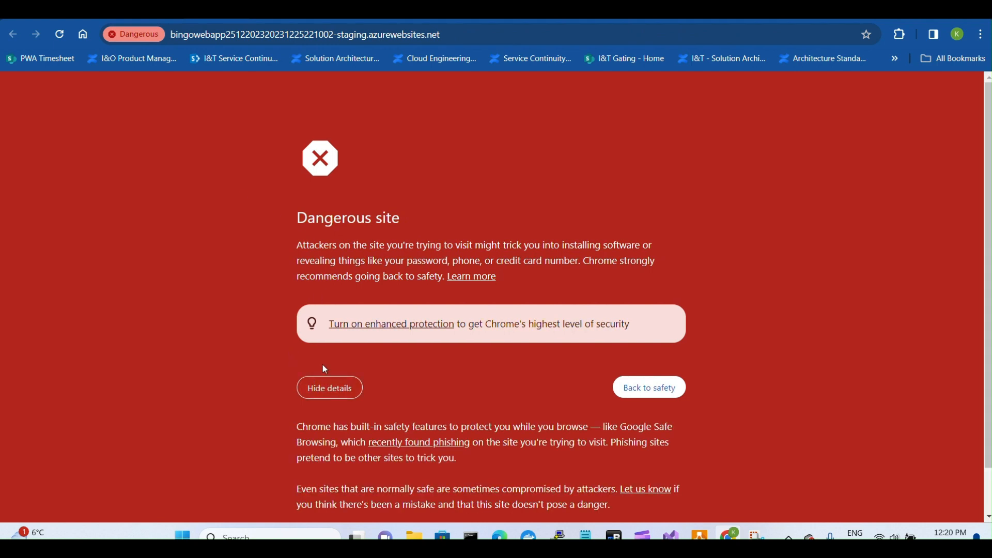
{"action": "scroll", "coordinate": [323, 365], "scroll_direction": "down", "scroll_amount": 2}
{"action": "left_click", "coordinate": [377, 491]}
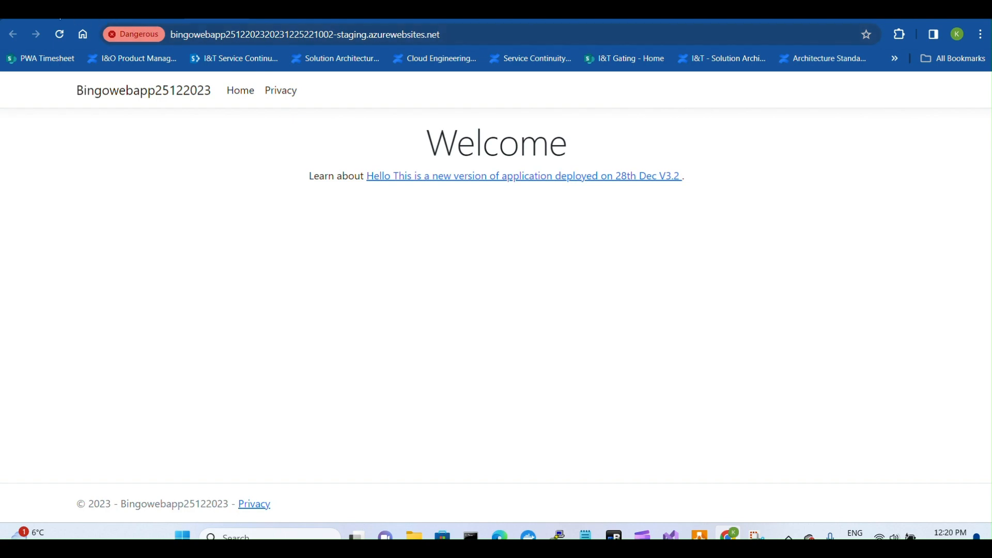
Step: Switch to Gmail, read the pending pre-deployment approval email for Release-1 Stage 1, and open its approval page in Azure DevOps
{"action": "left_click", "coordinate": [57, 10]}
{"action": "left_click", "coordinate": [56, 168]}
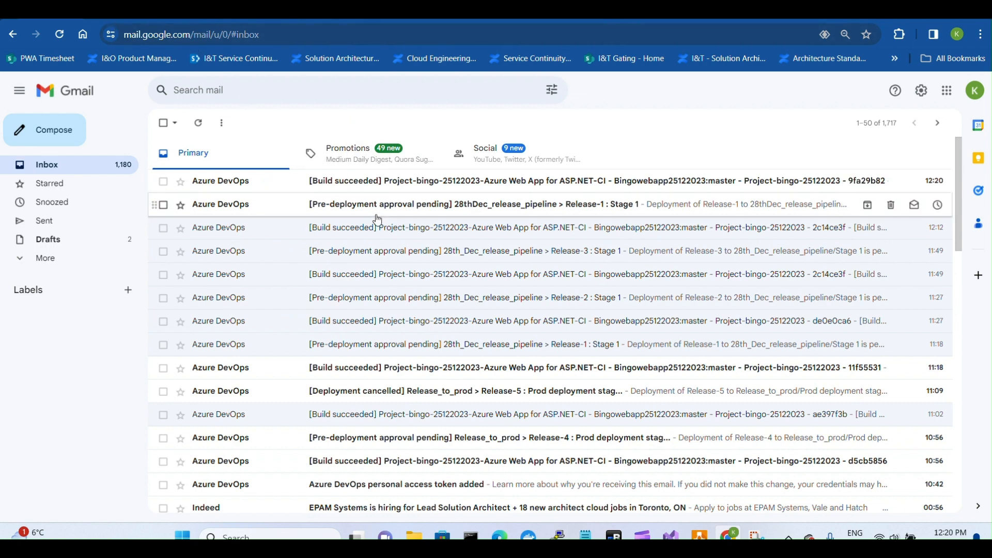
{"action": "left_click", "coordinate": [481, 207]}
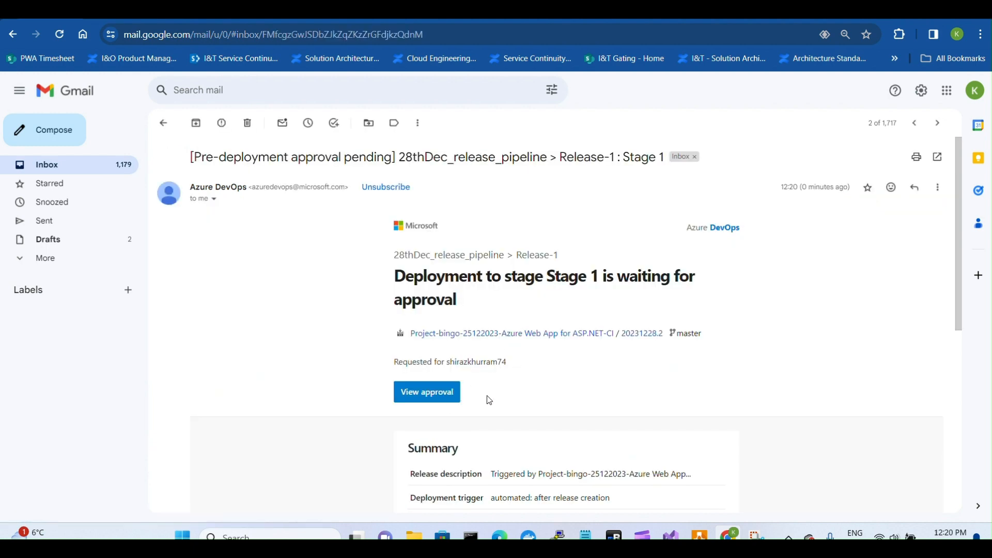
{"action": "left_click", "coordinate": [422, 396]}
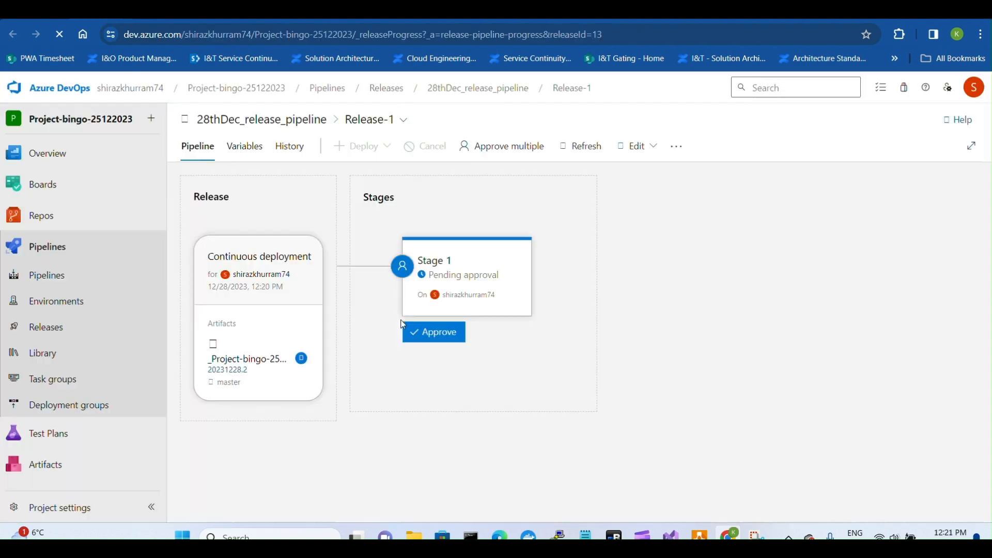
Step: Approve the Stage 1 deployment of Release-1 with the comment "I have checked version 3.2 and all seems good."
{"action": "left_click", "coordinate": [440, 341]}
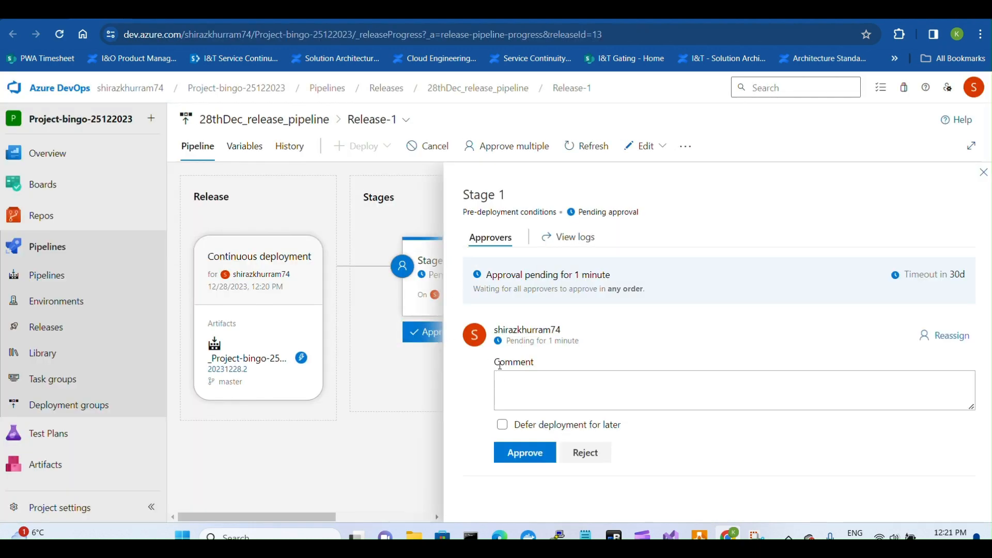
{"action": "left_click", "coordinate": [525, 385]}
{"action": "type", "text": "I have "}
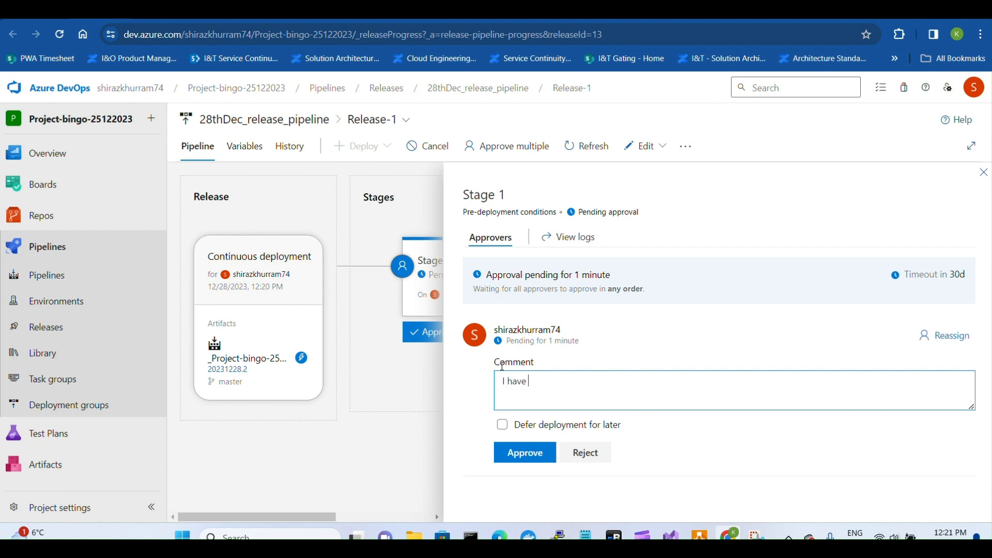
{"action": "type", "text": "checked version 3.2 and all see"}
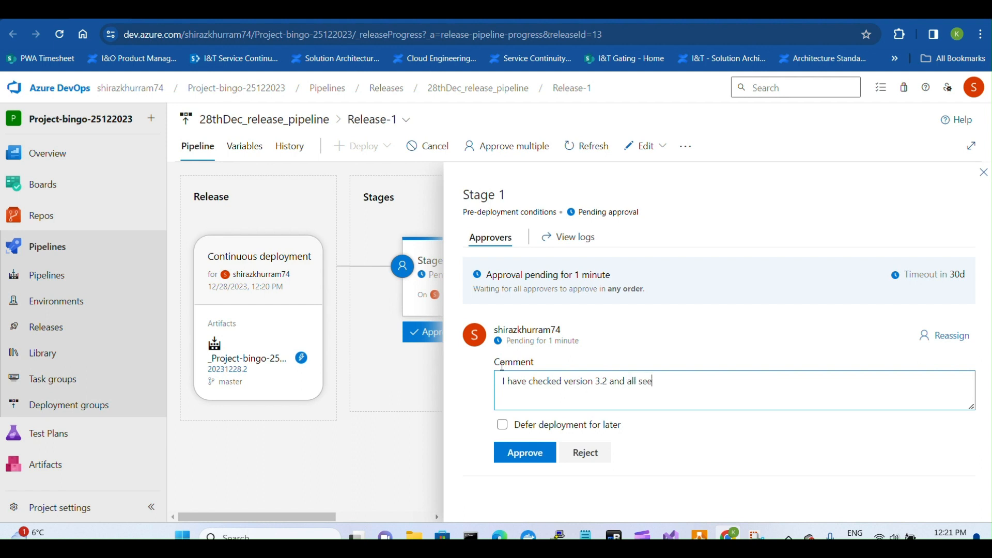
{"action": "type", "text": "ms good."}
{"action": "left_click", "coordinate": [515, 453]}
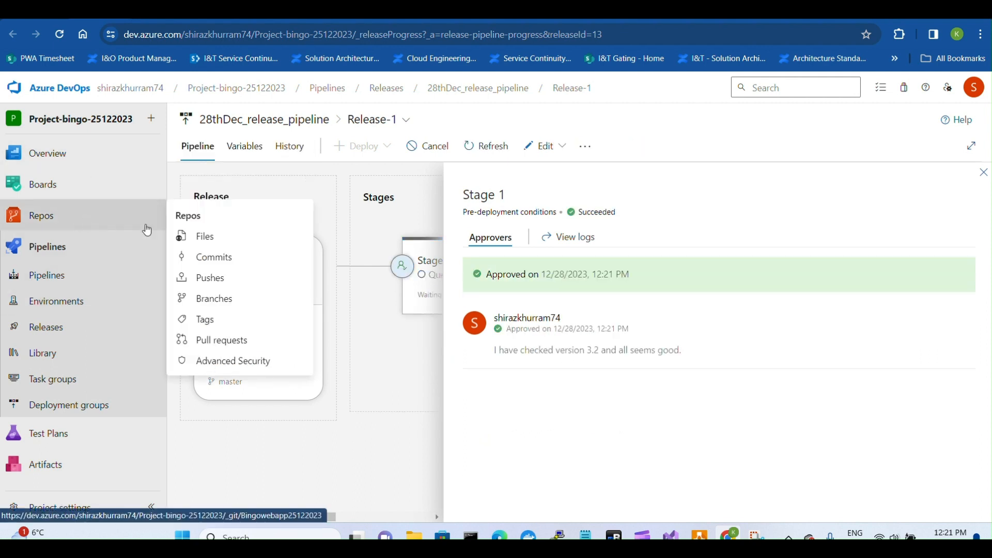
Step: Show the Stage 1 deployment logs of Release-1 in 28thDec_release_pipeline, checking the pre-deployment approvals and the agent run
{"action": "mouse_move", "coordinate": [77, 227]}
{"action": "left_click", "coordinate": [64, 278]}
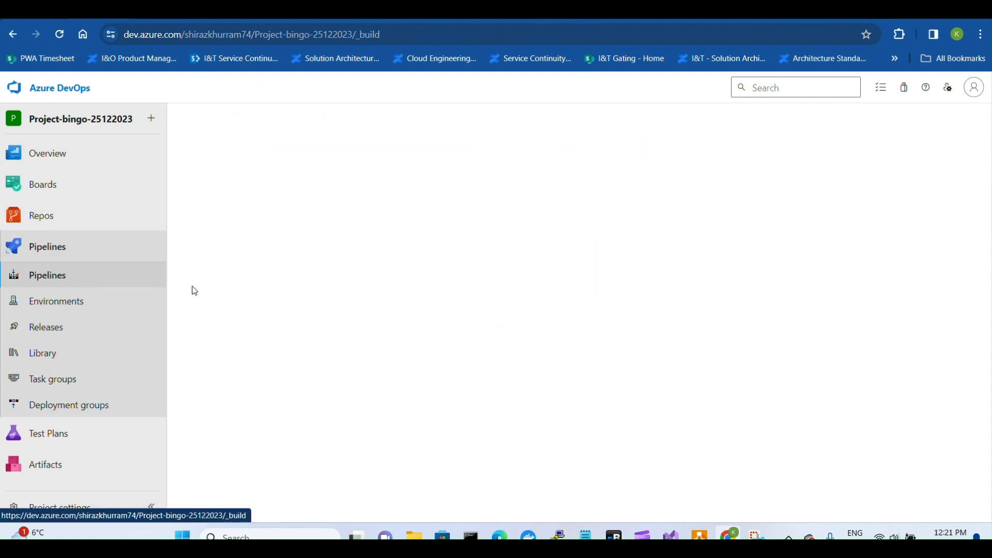
{"action": "left_click", "coordinate": [72, 326]}
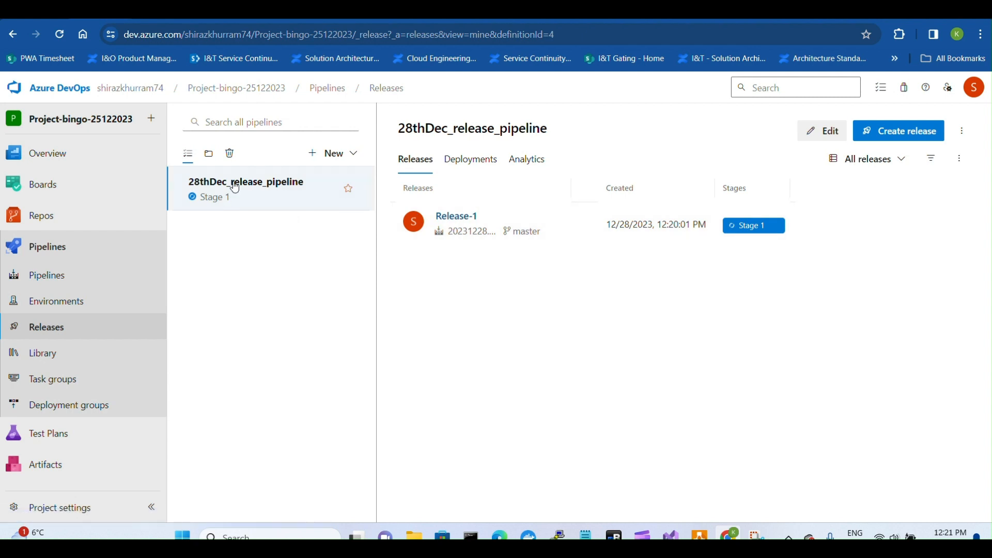
{"action": "left_click", "coordinate": [765, 238]}
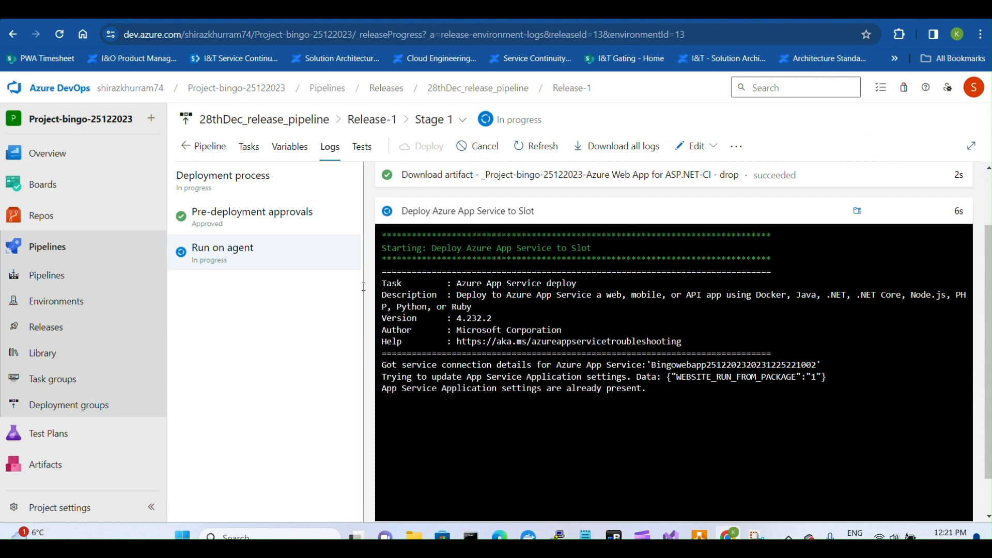
{"action": "left_click", "coordinate": [262, 217]}
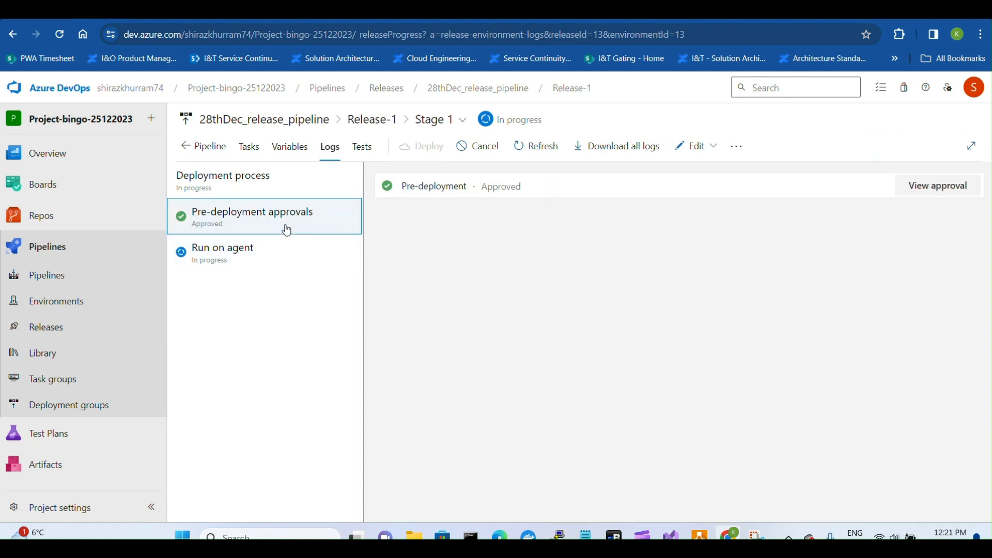
{"action": "left_click", "coordinate": [255, 250]}
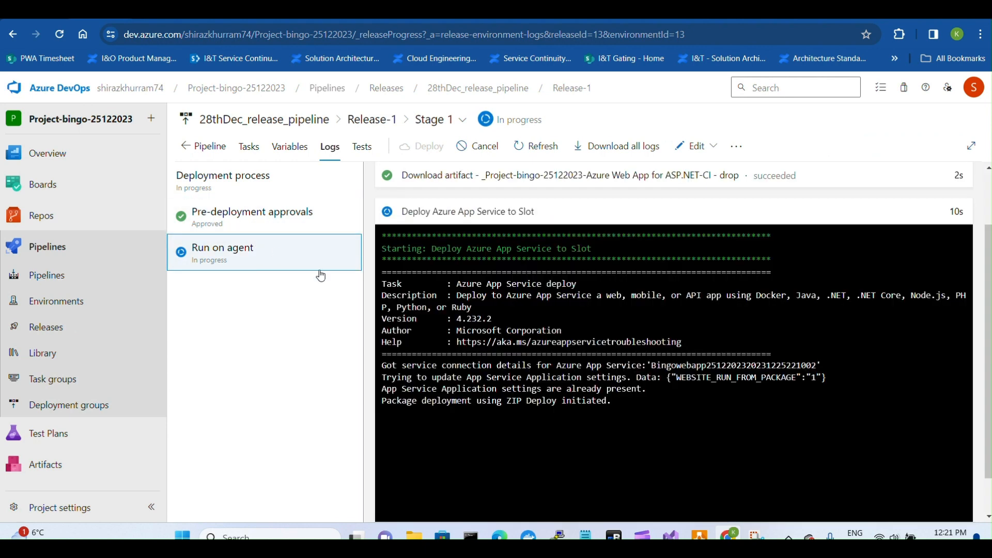